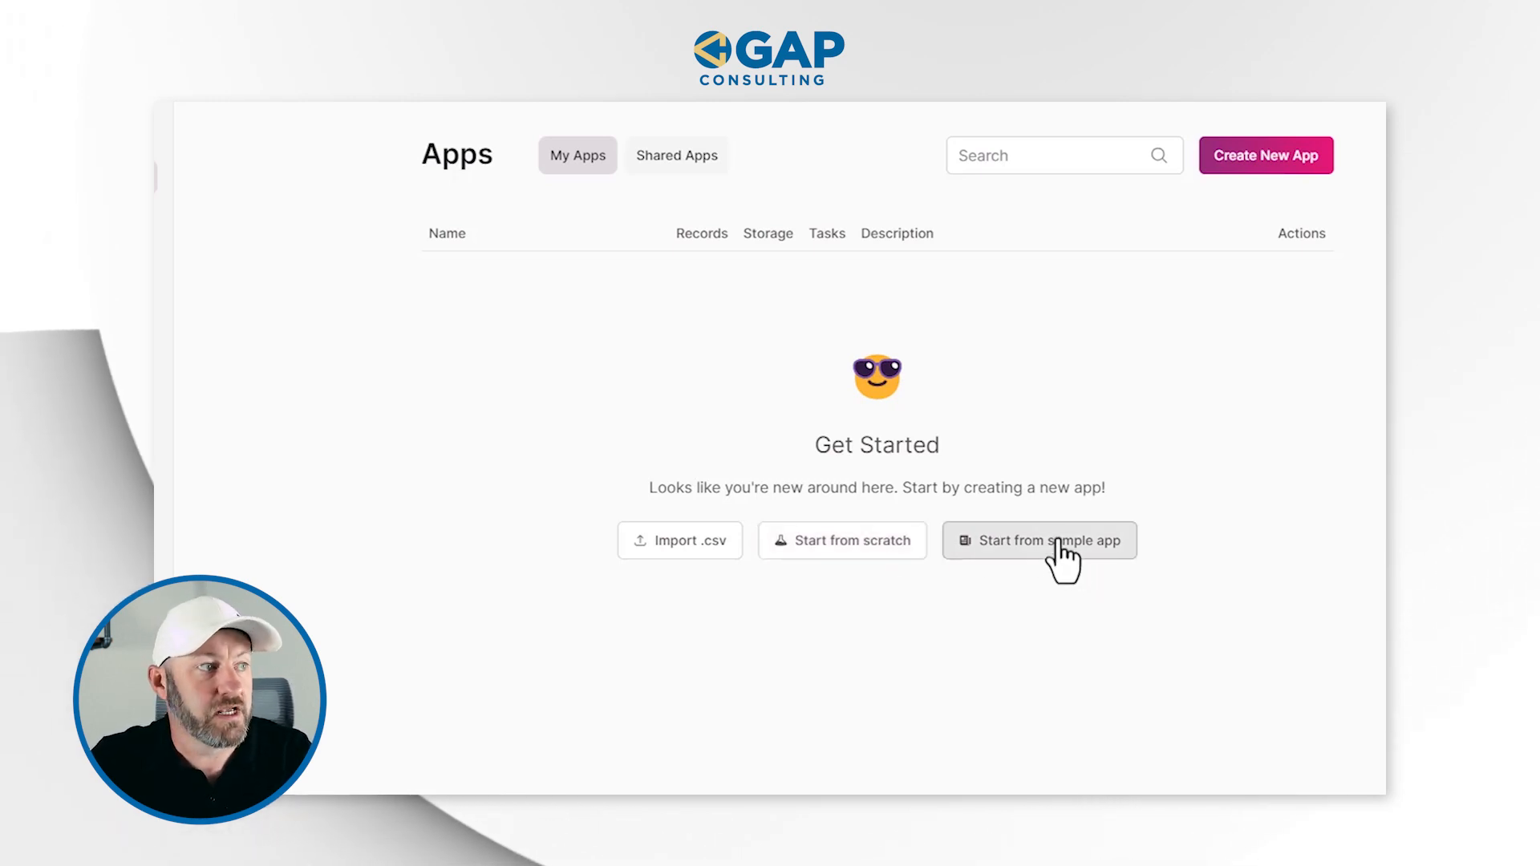
- Create a new app from scratch and add a blank table named Projects to it
click(869, 539)
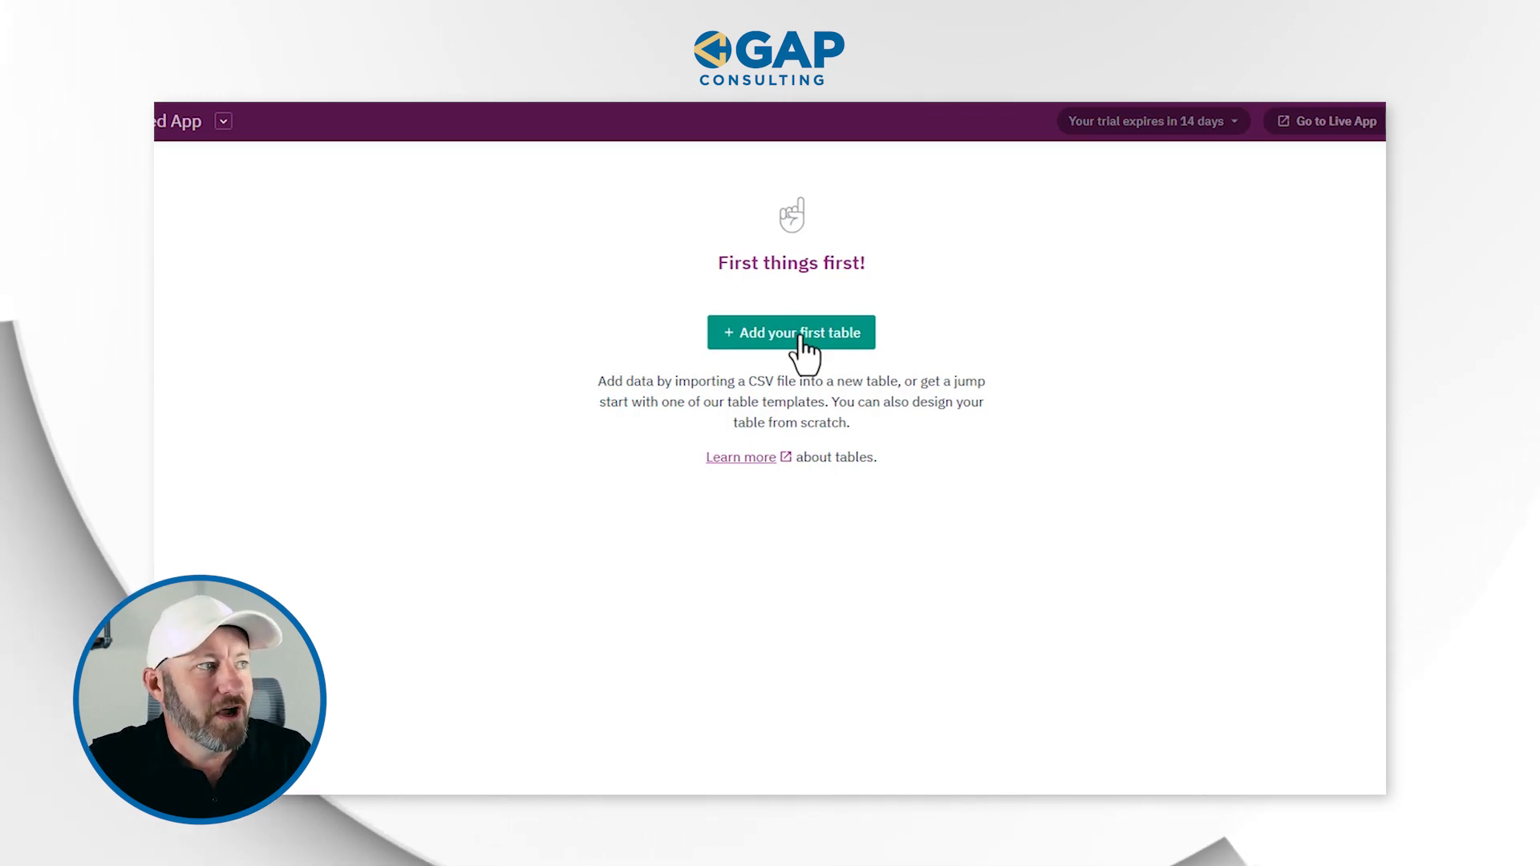
click(802, 340)
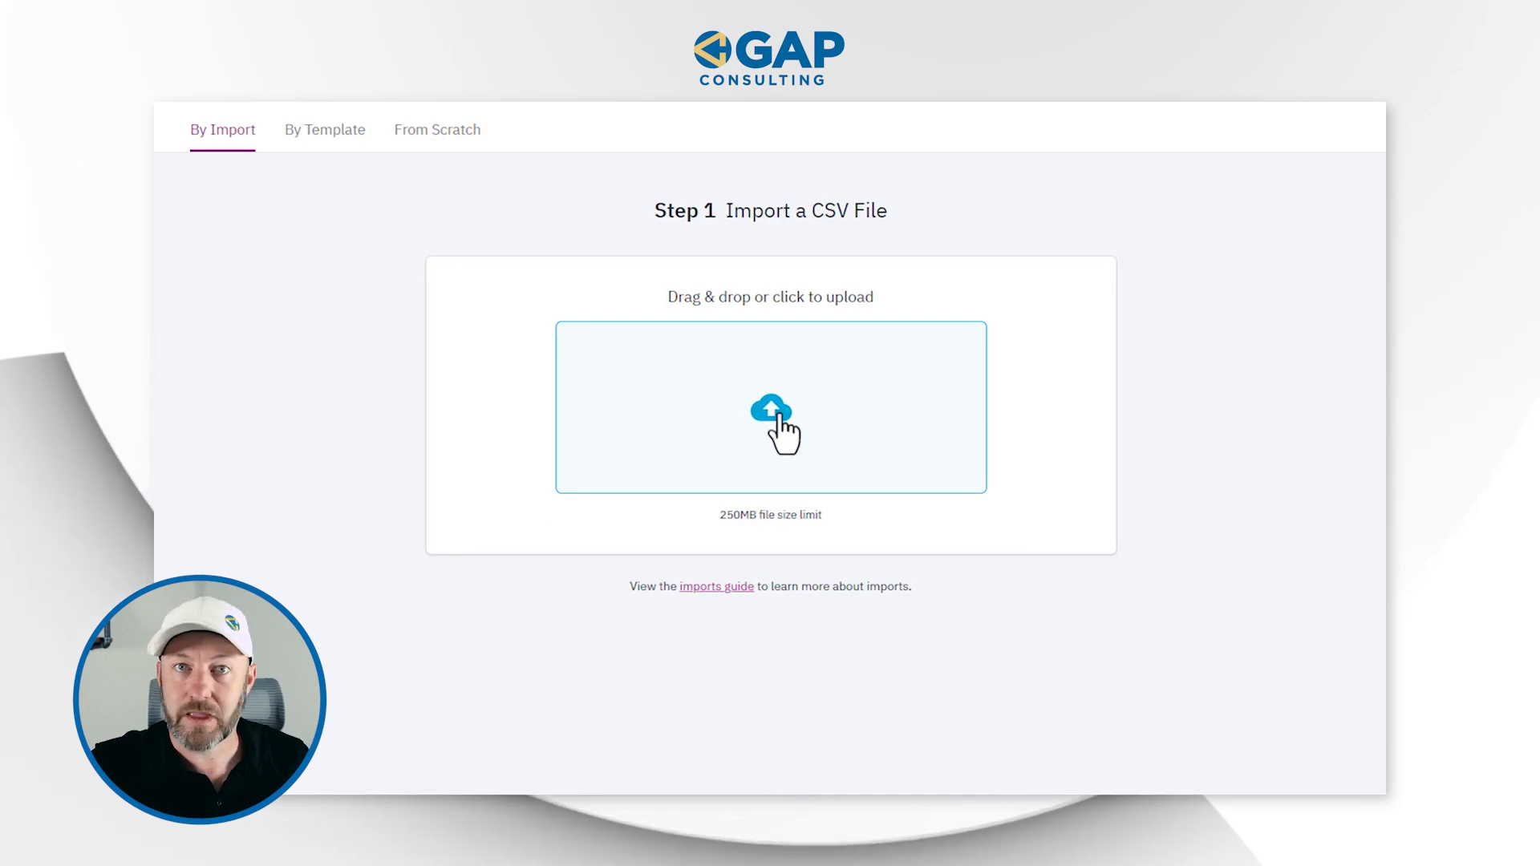
click(312, 133)
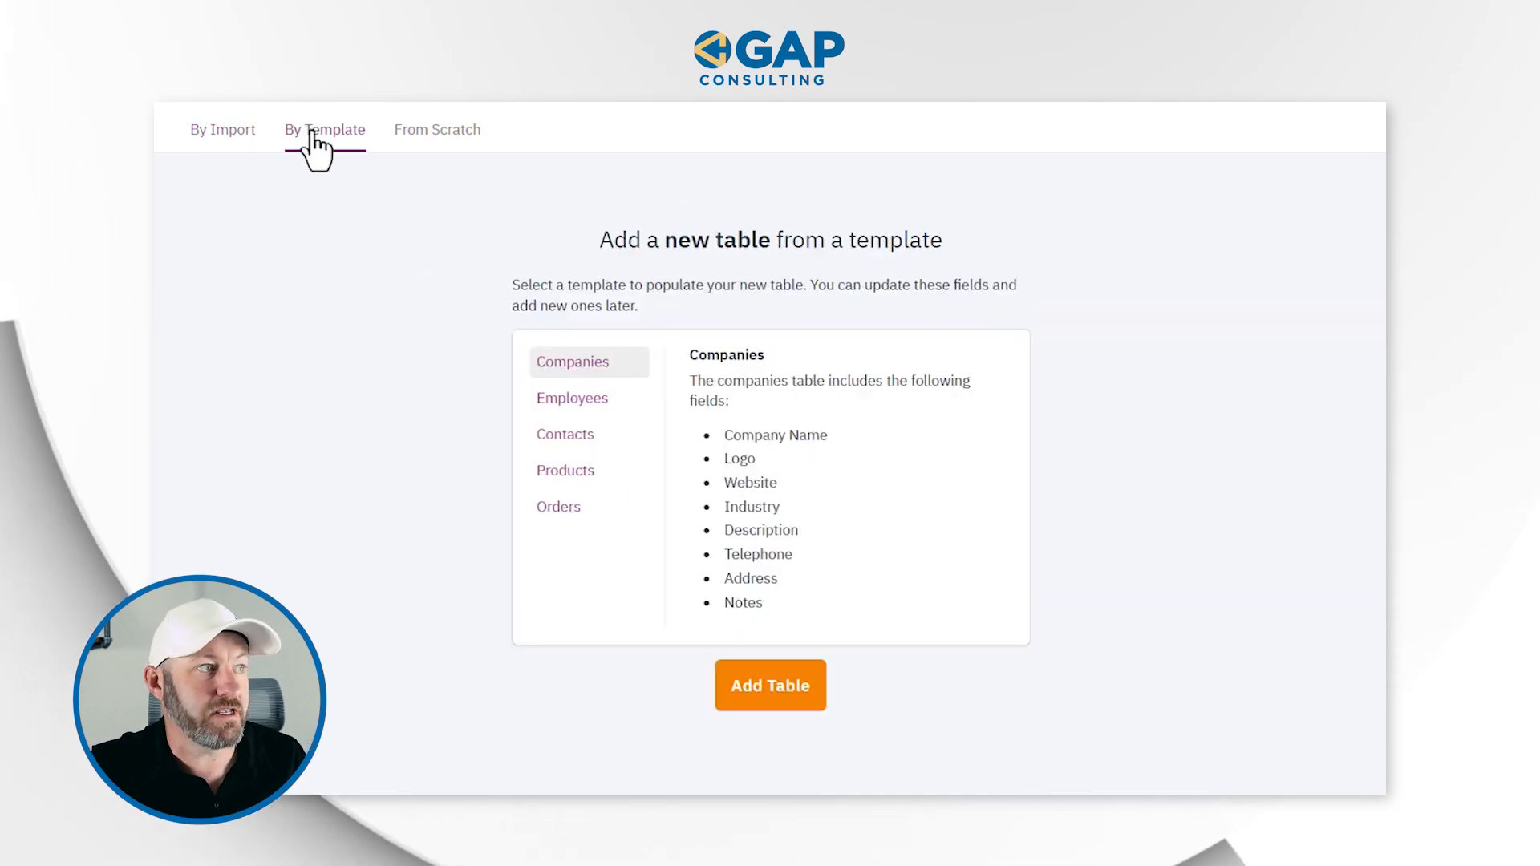
click(429, 138)
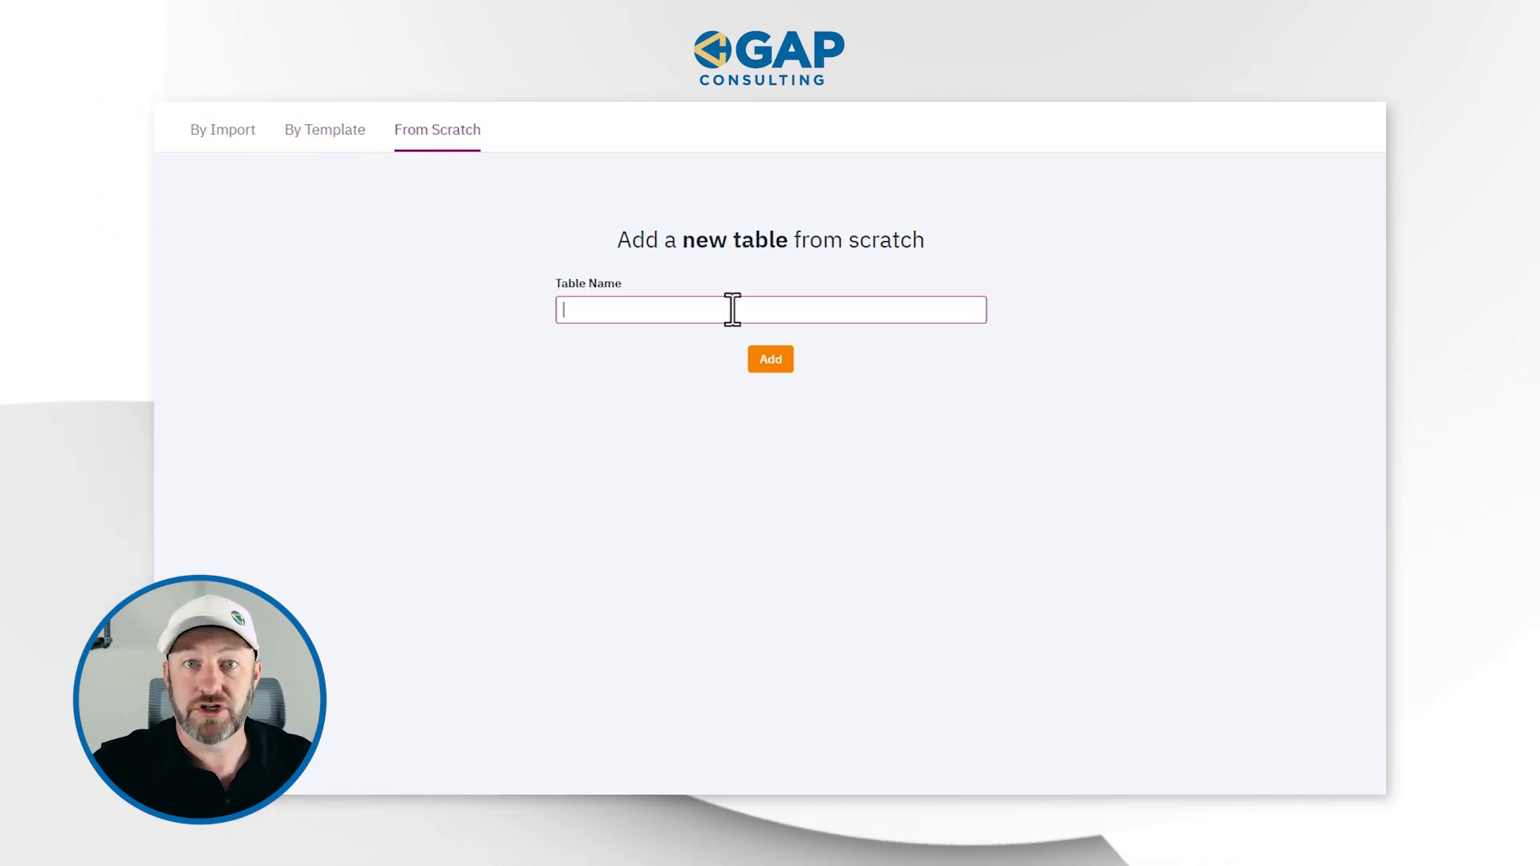
text(Pro)
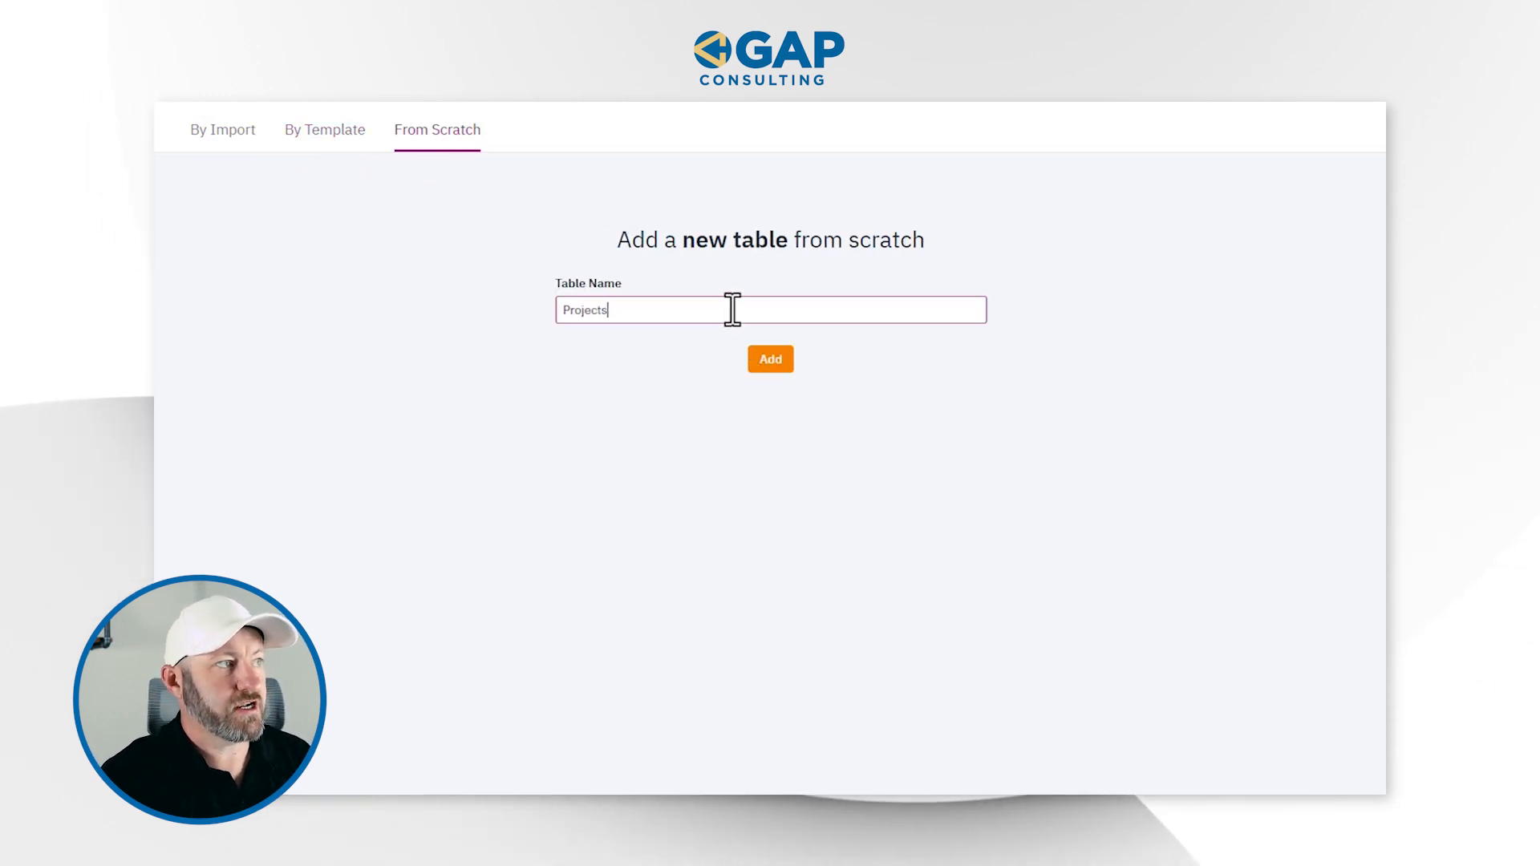
text(jects)
click(770, 353)
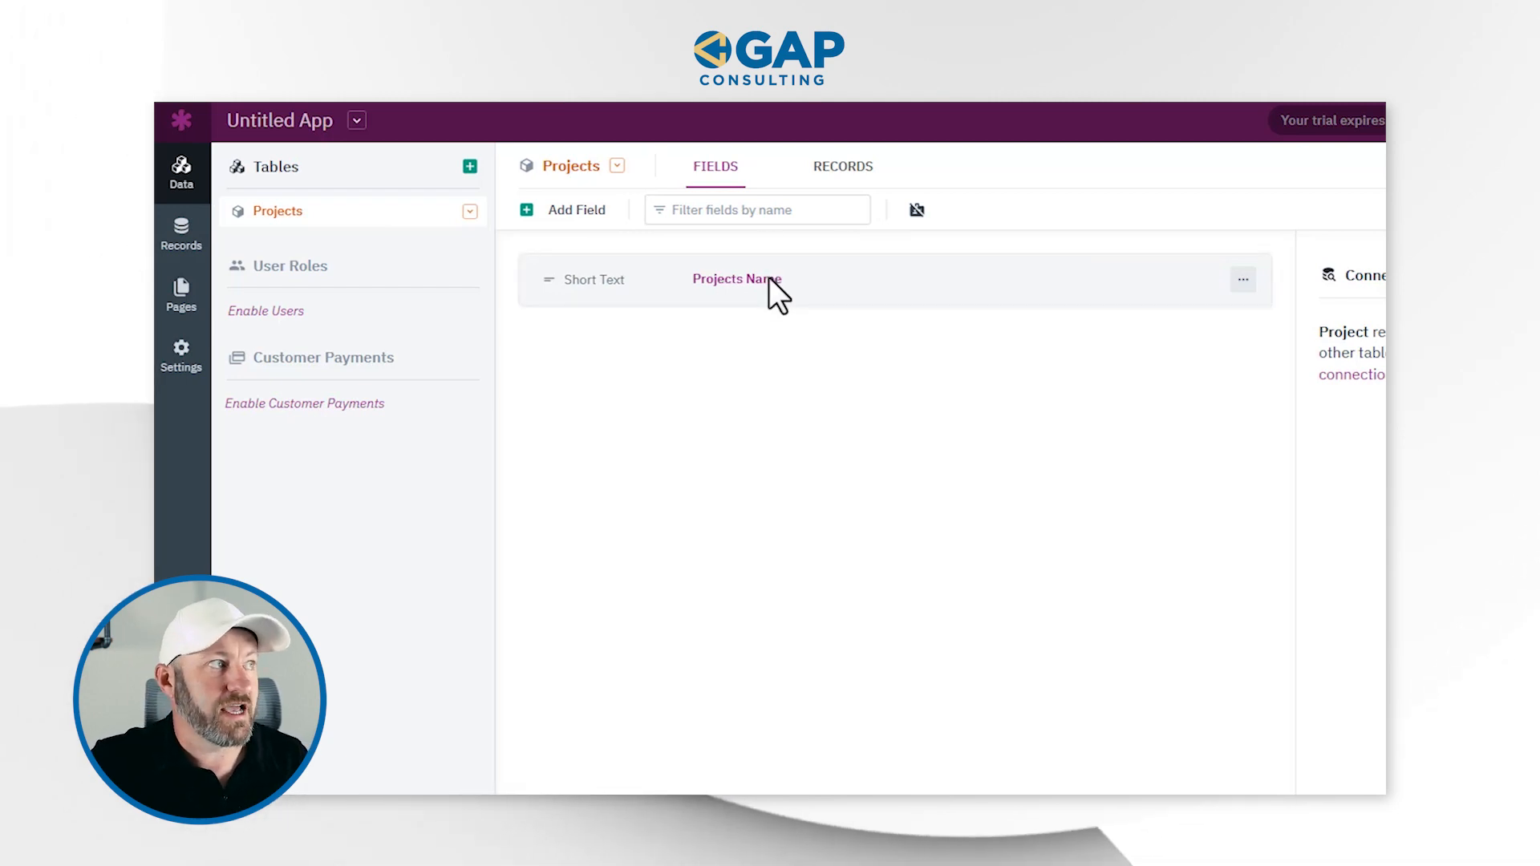
- Start a new Date/Time field in the Projects table and name it Start Date of Project
click(536, 212)
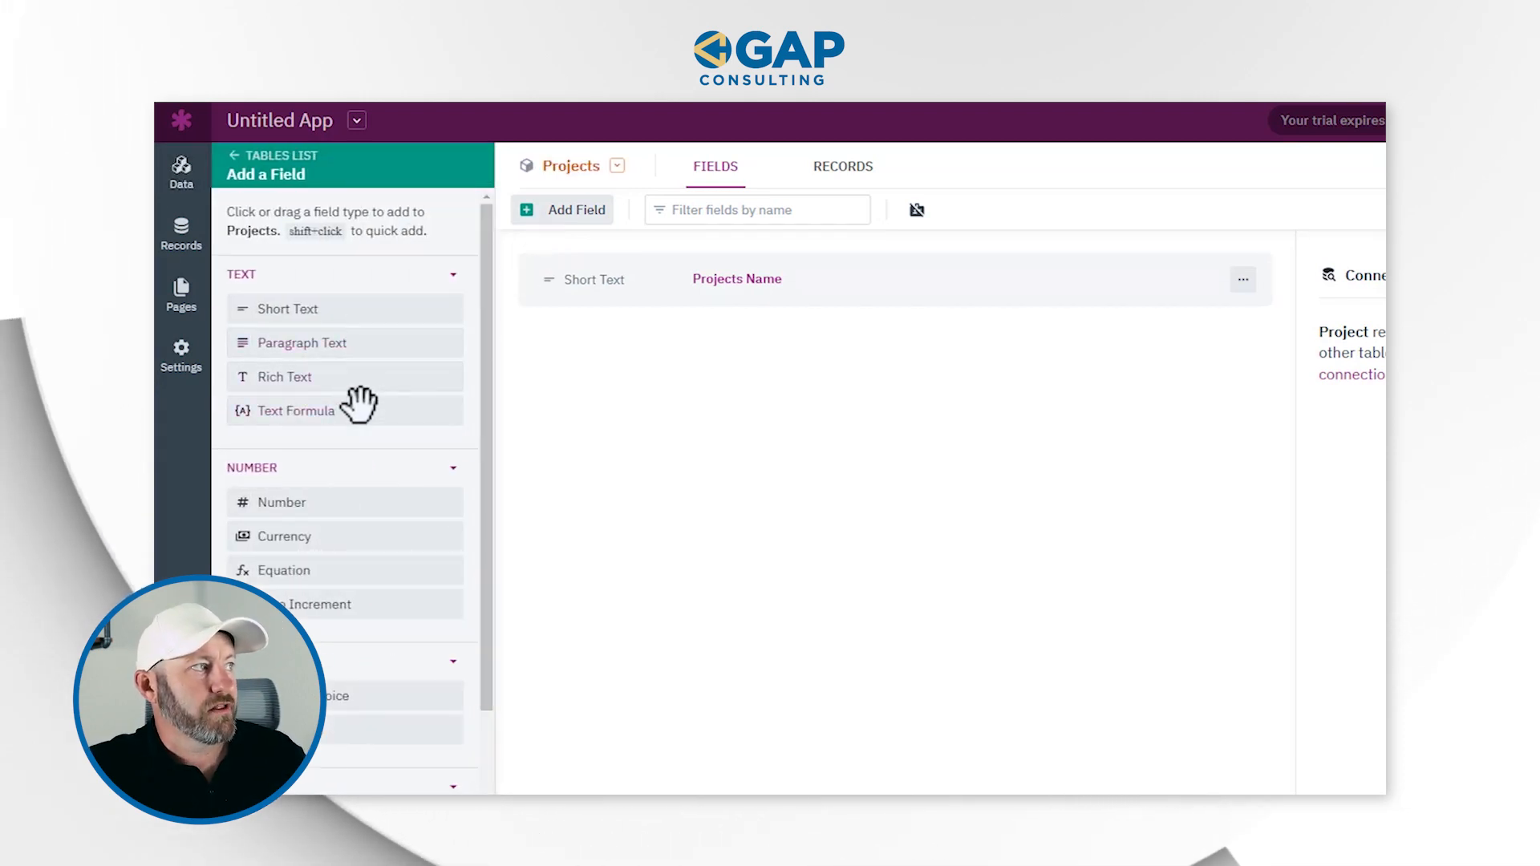
scroll(357, 510, down, 3)
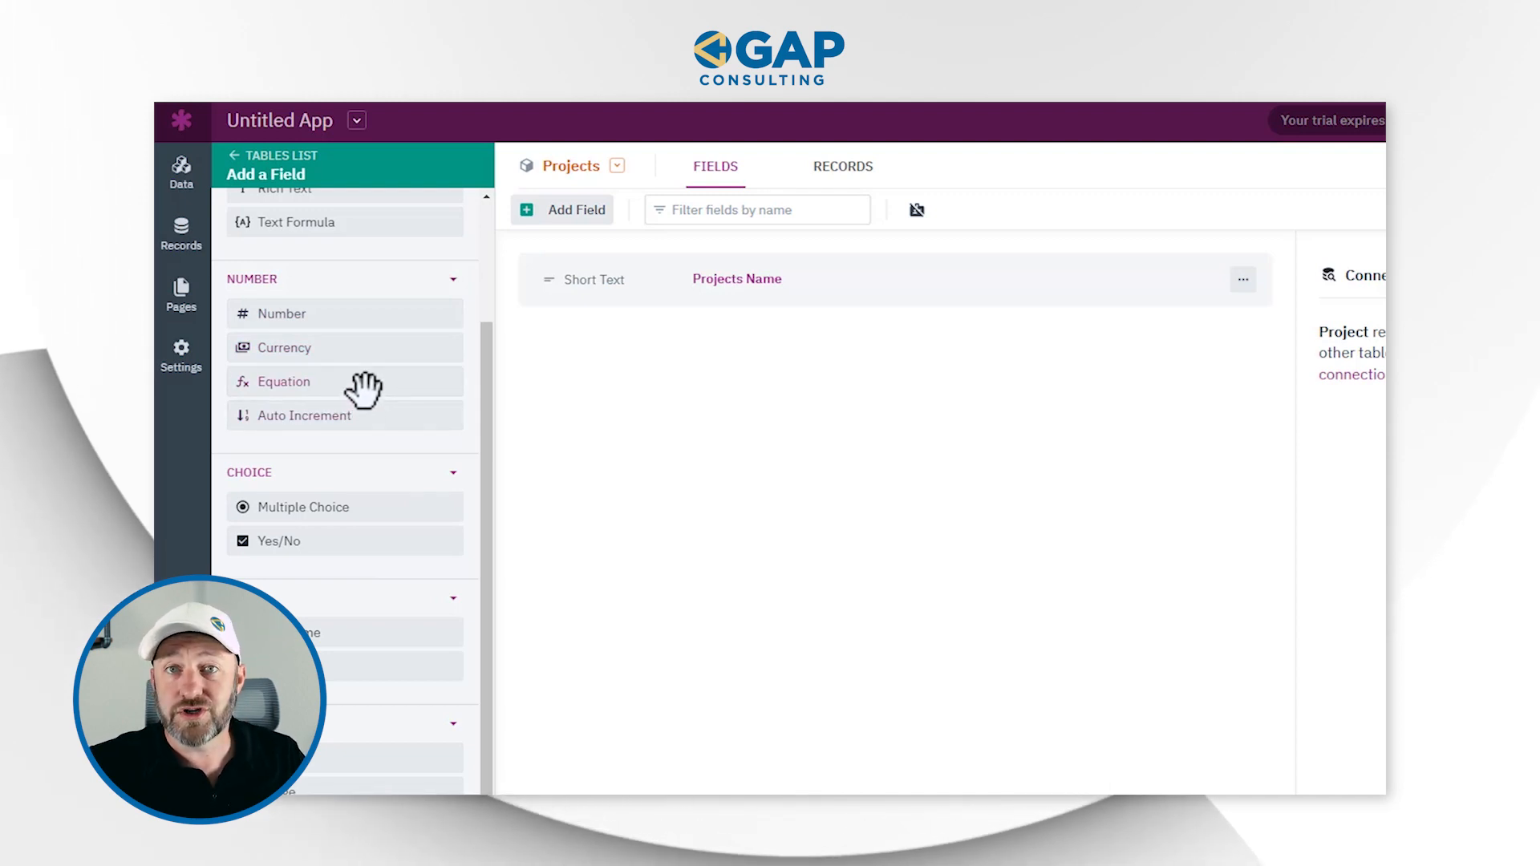
scroll(363, 389, up, 2)
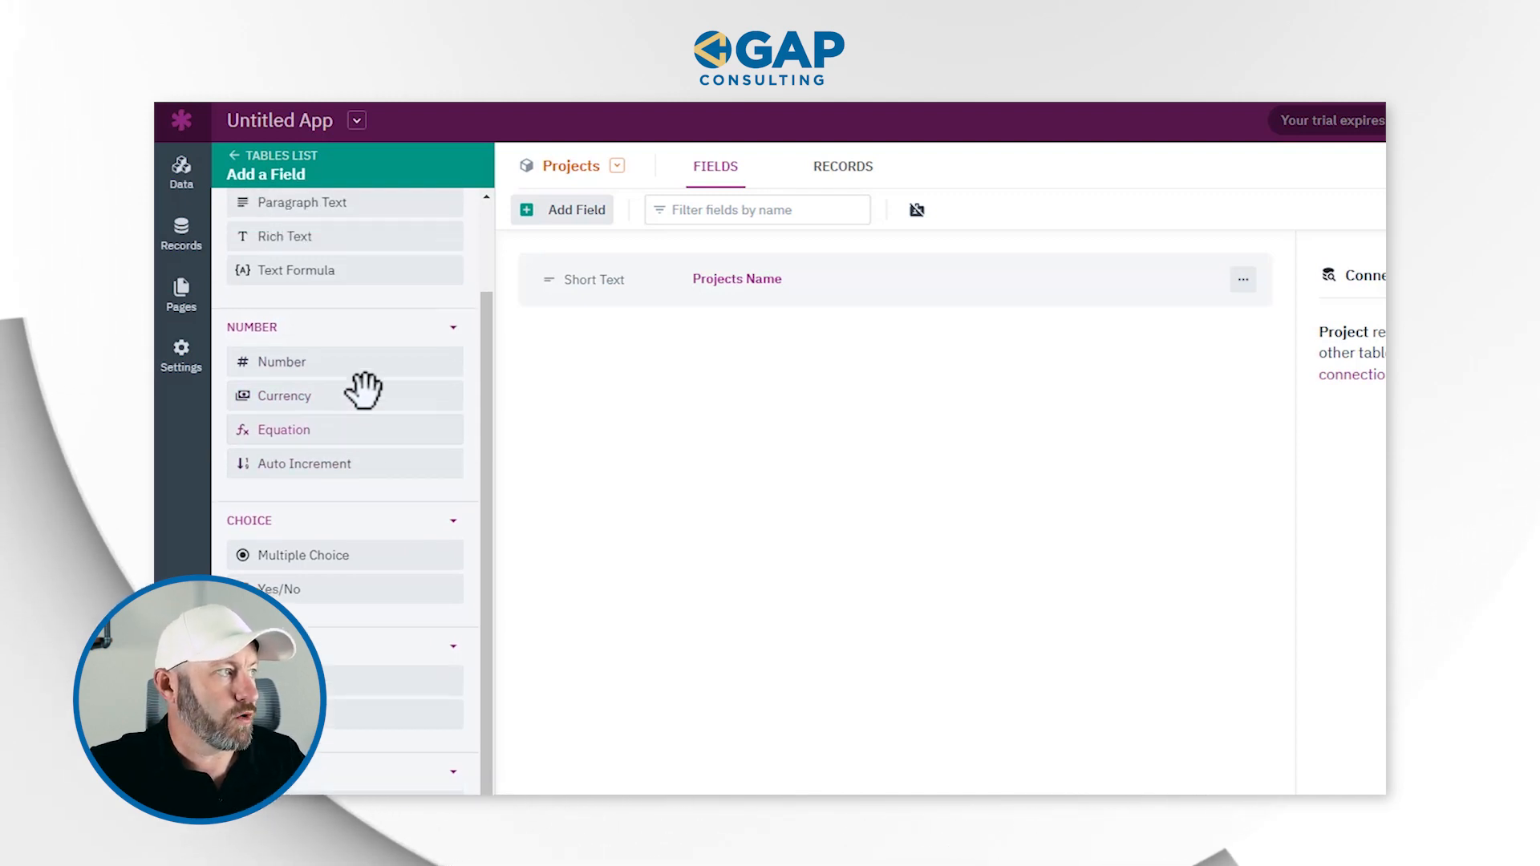
scroll(344, 328, down, 4)
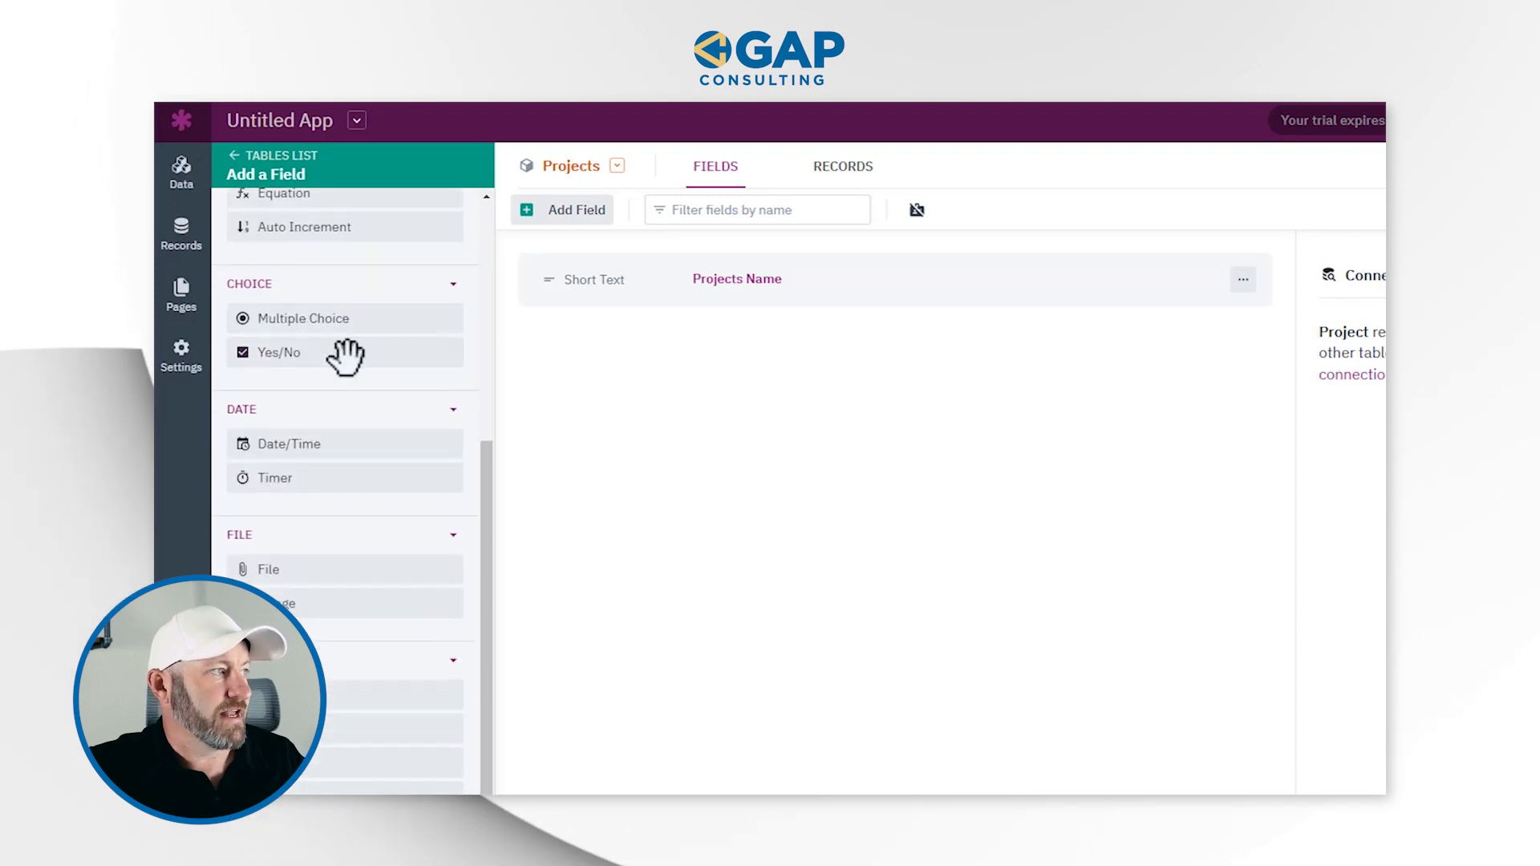
click(342, 449)
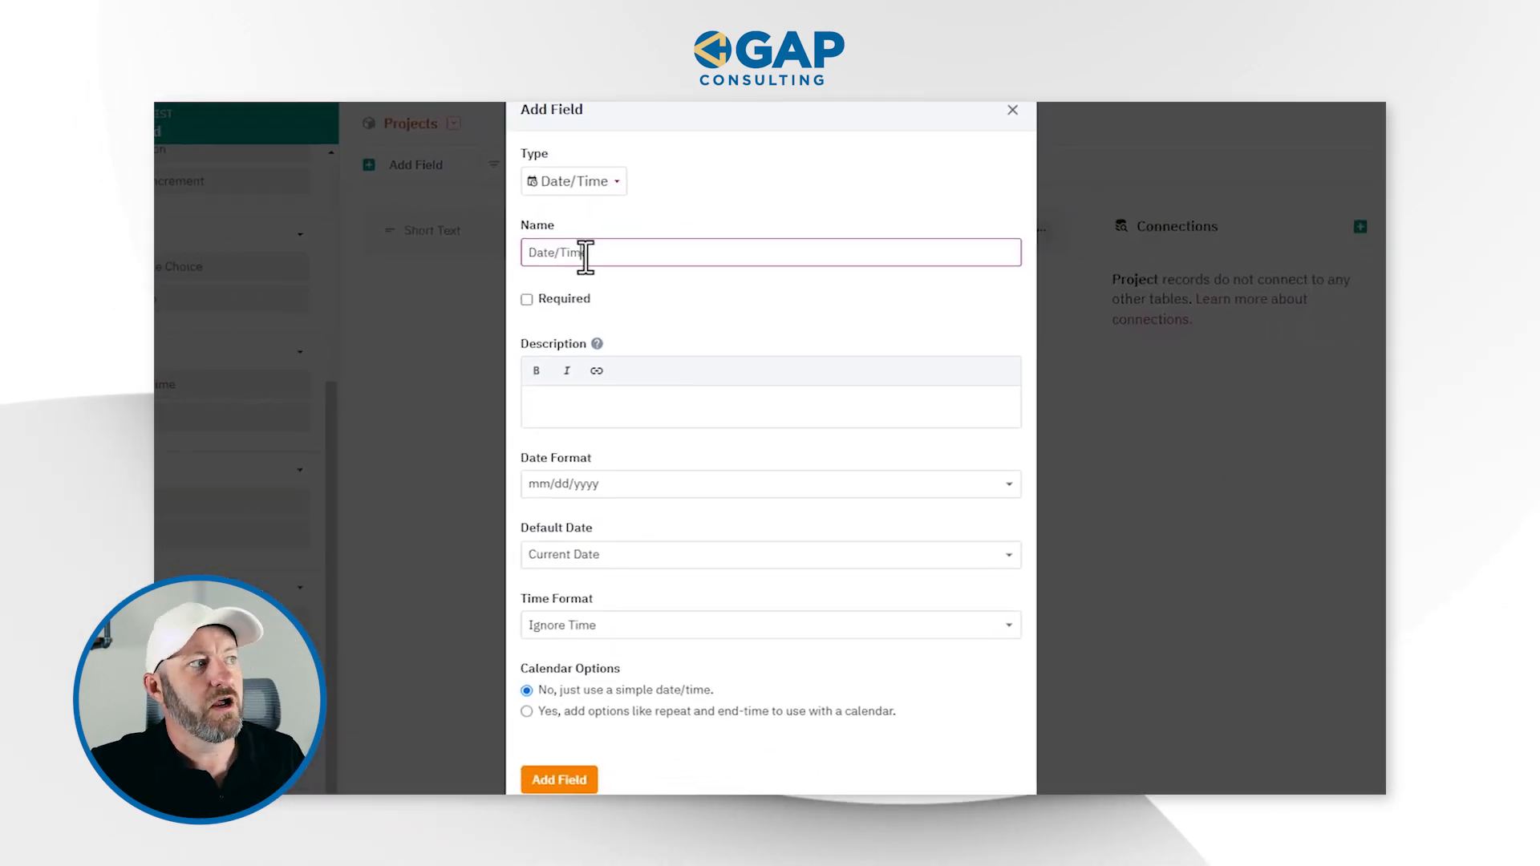
triple_click(583, 253)
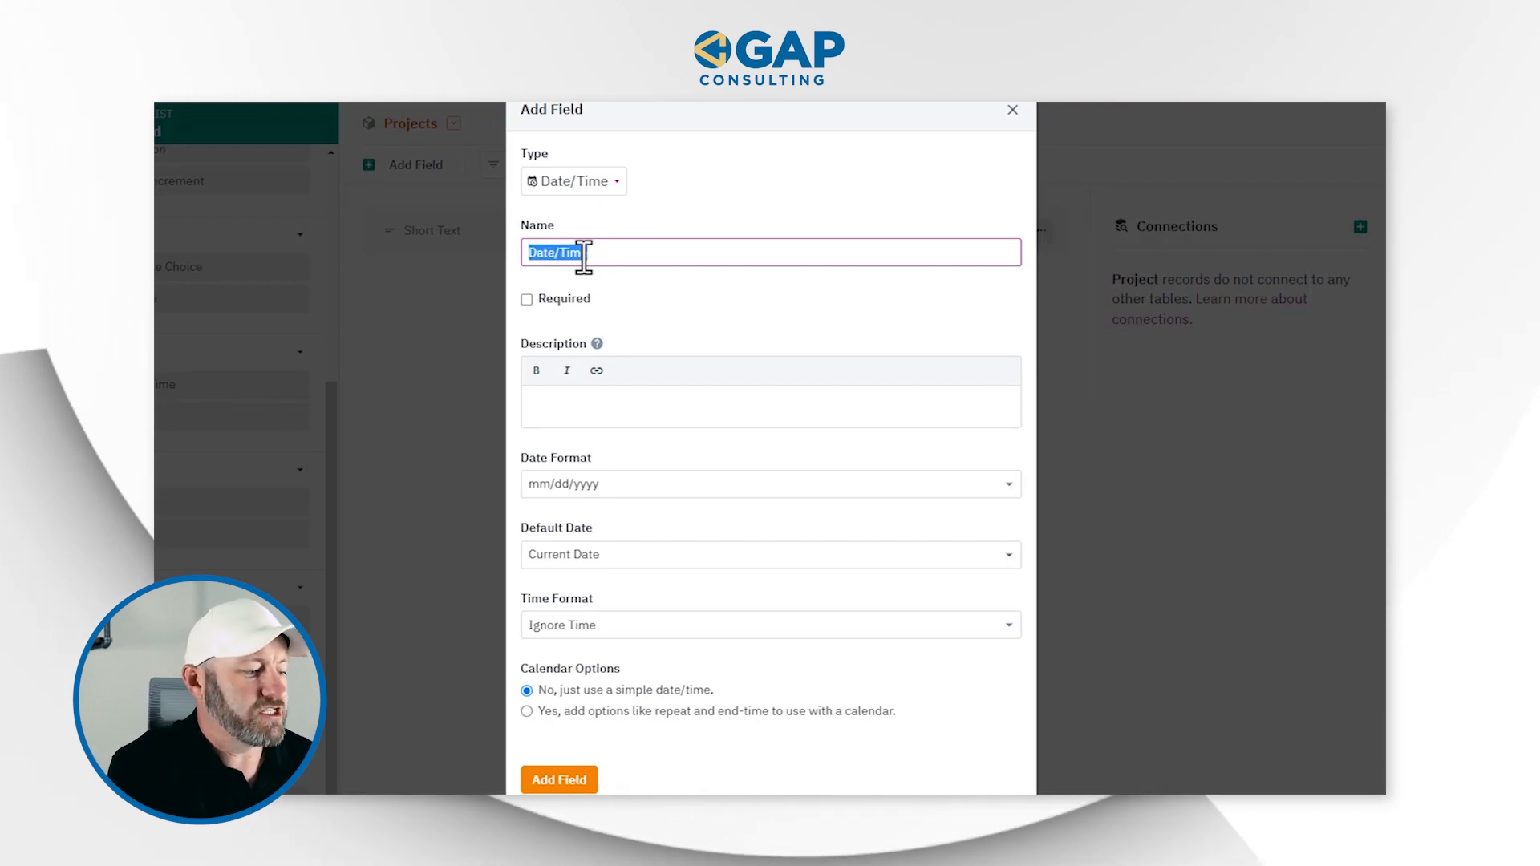
text(Start Date)
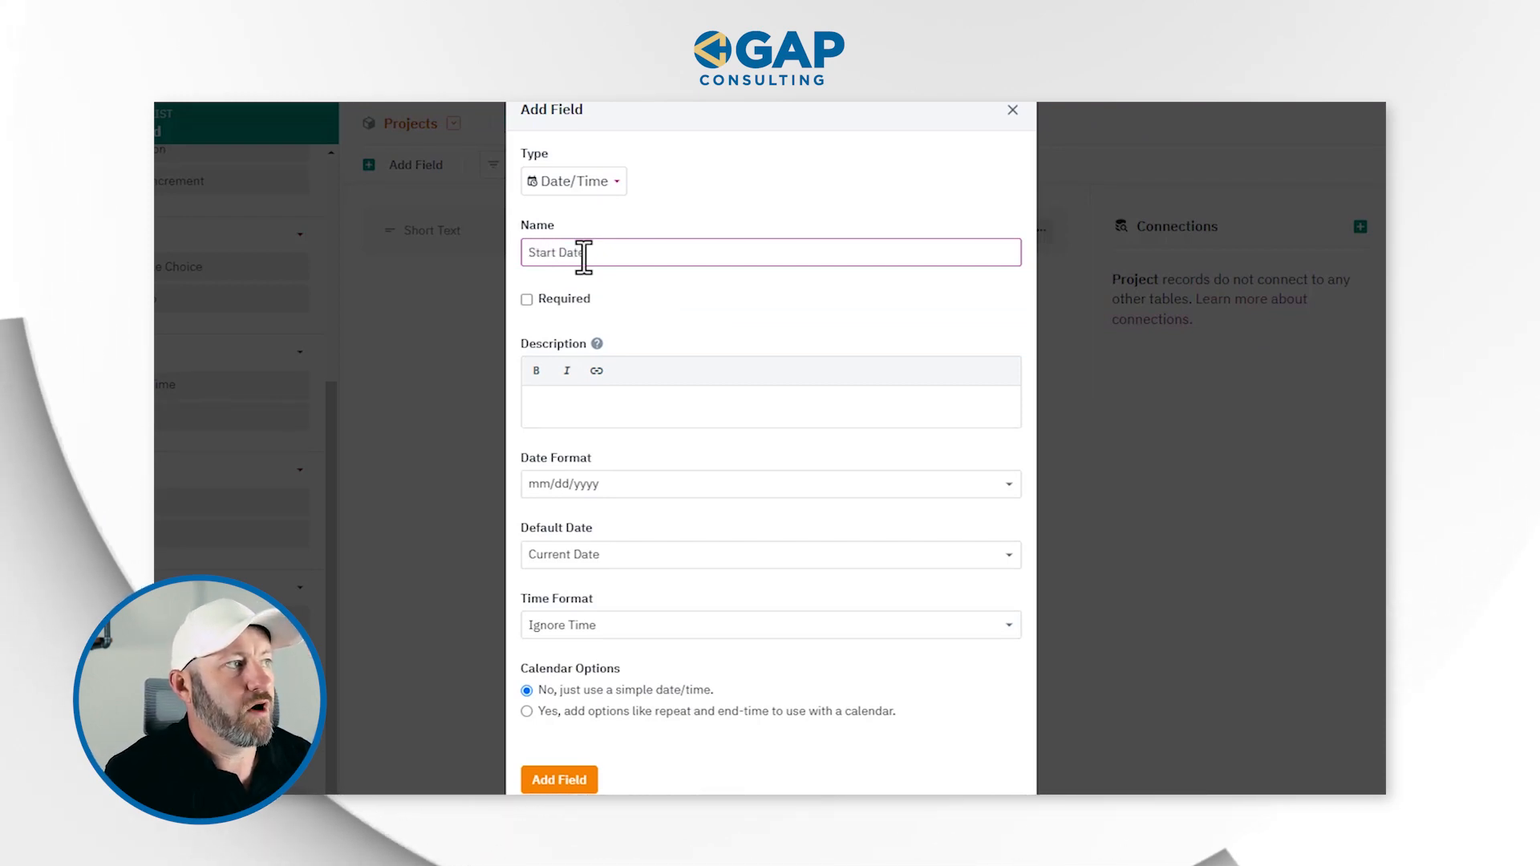
text( of Project)
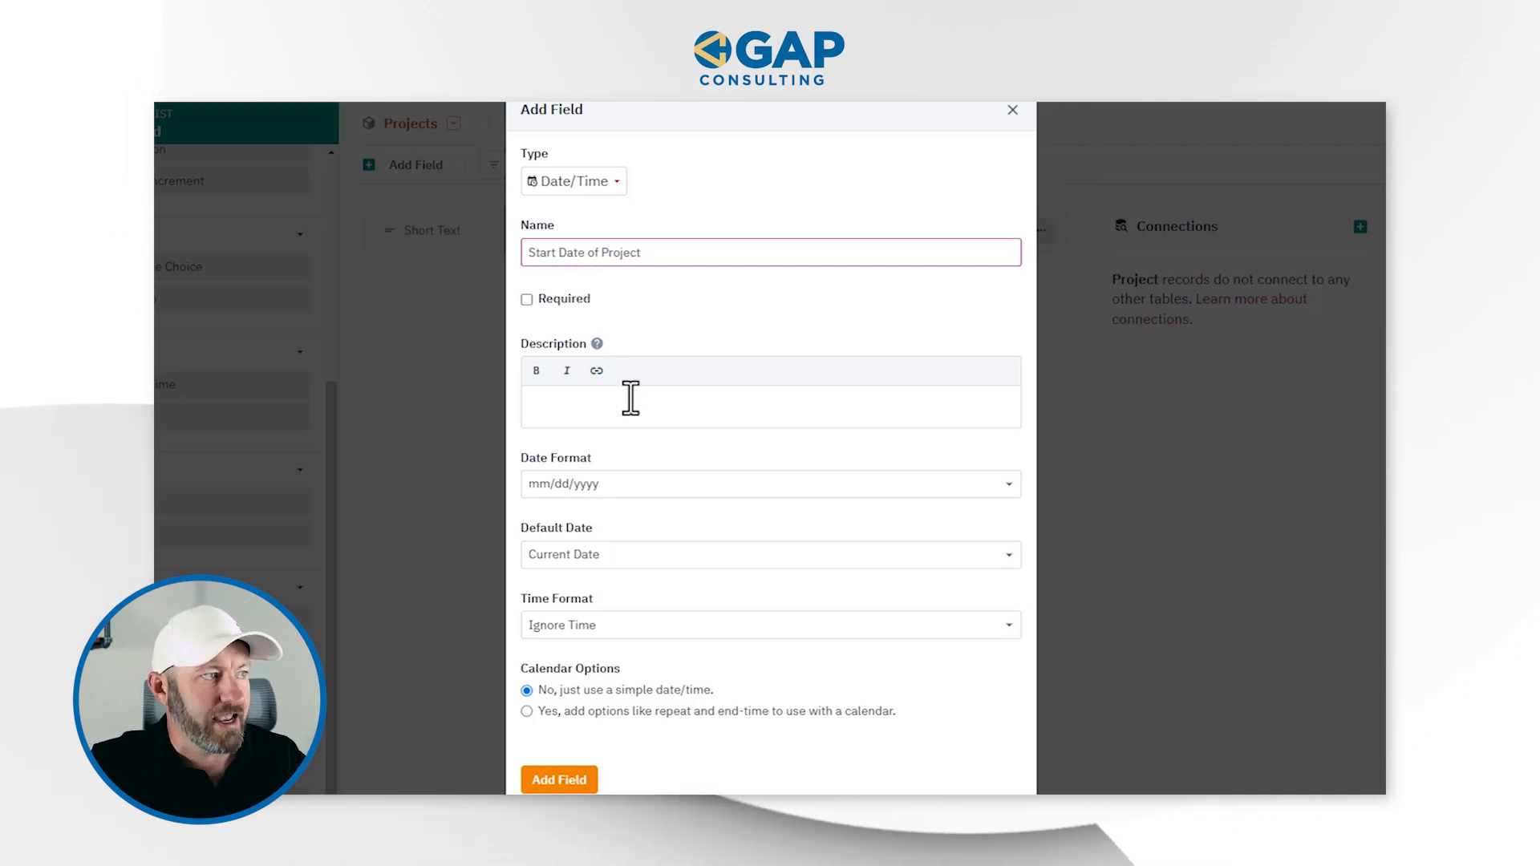
- Add the field with date format mm/dd/yyyy, default date Current Date and time format Ignore Time
click(661, 483)
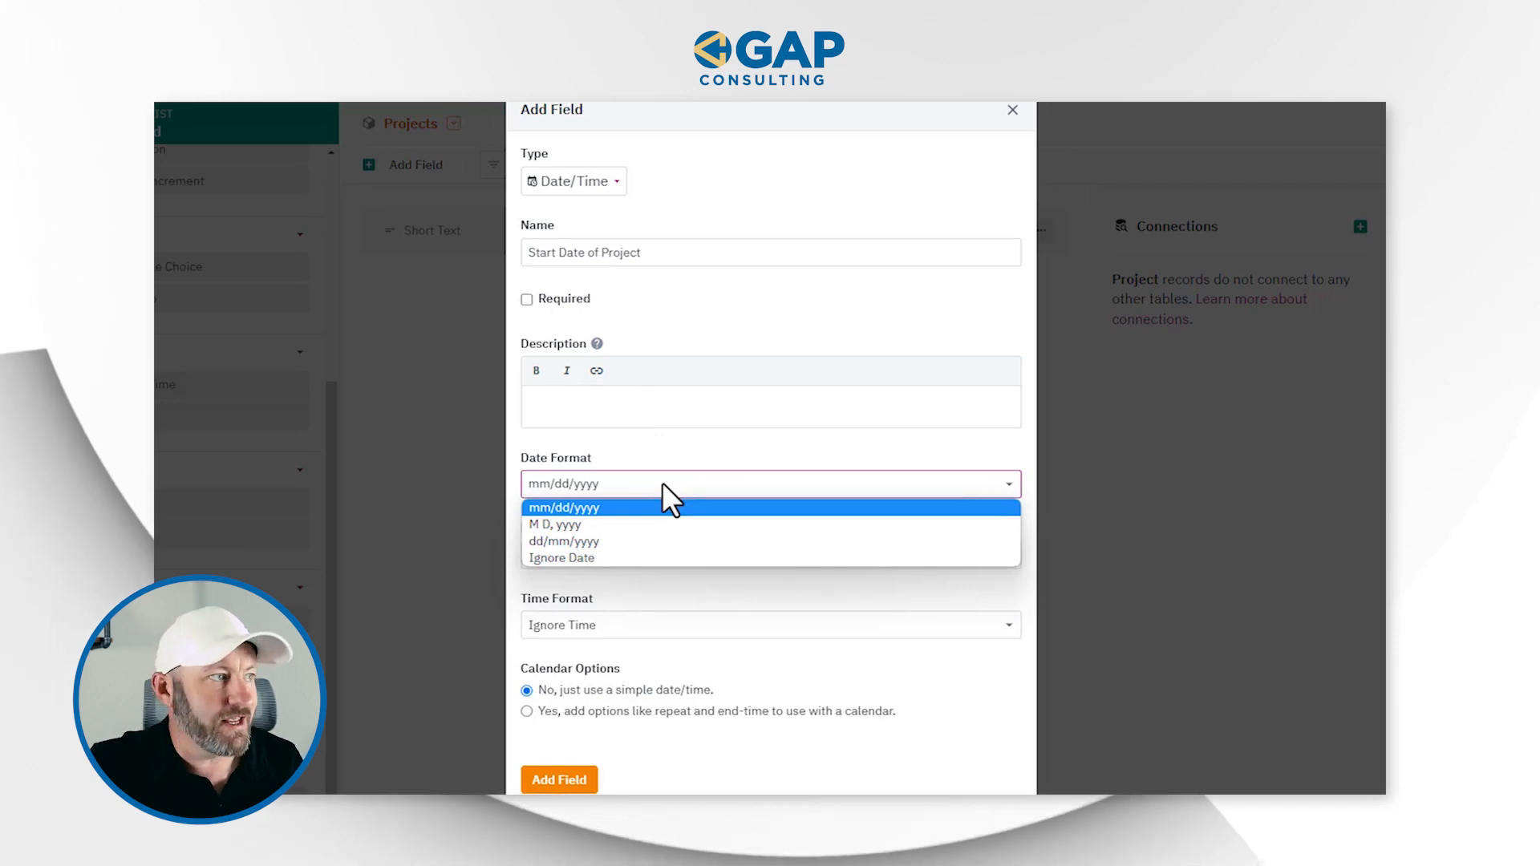
click(640, 506)
click(631, 486)
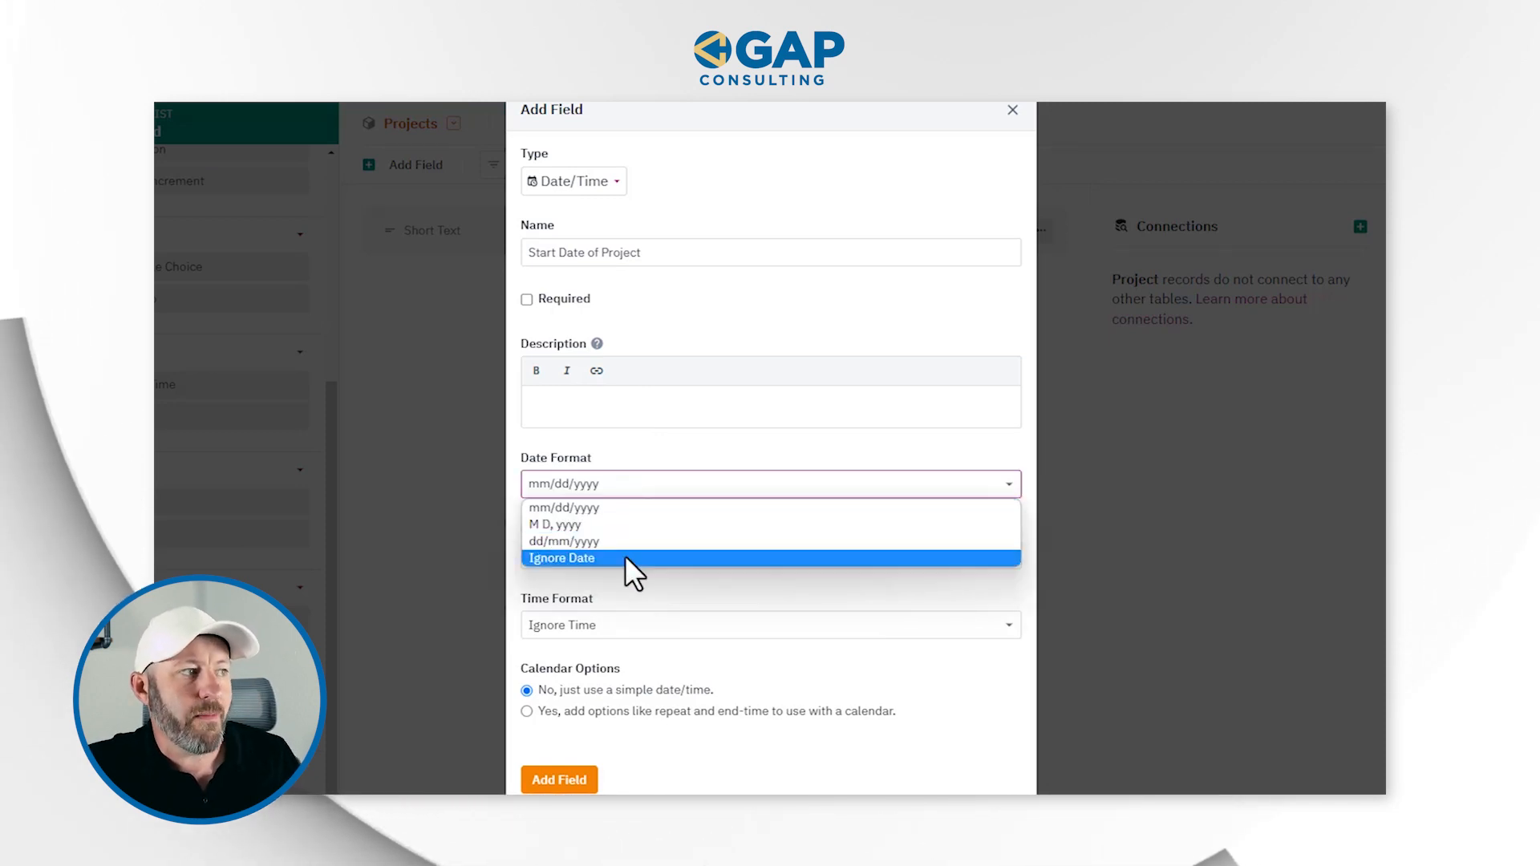
click(622, 499)
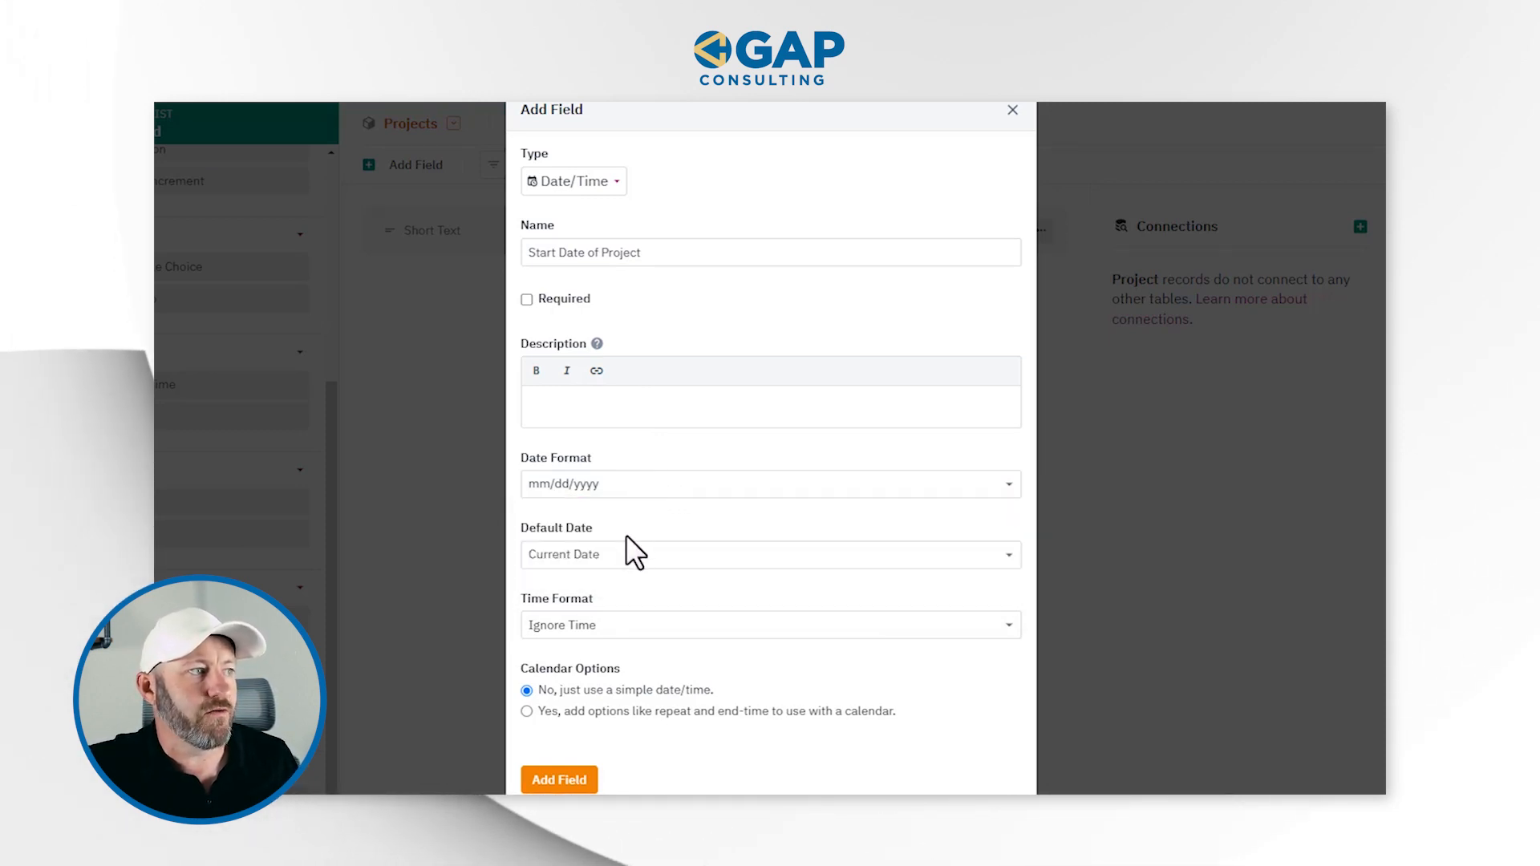
click(617, 555)
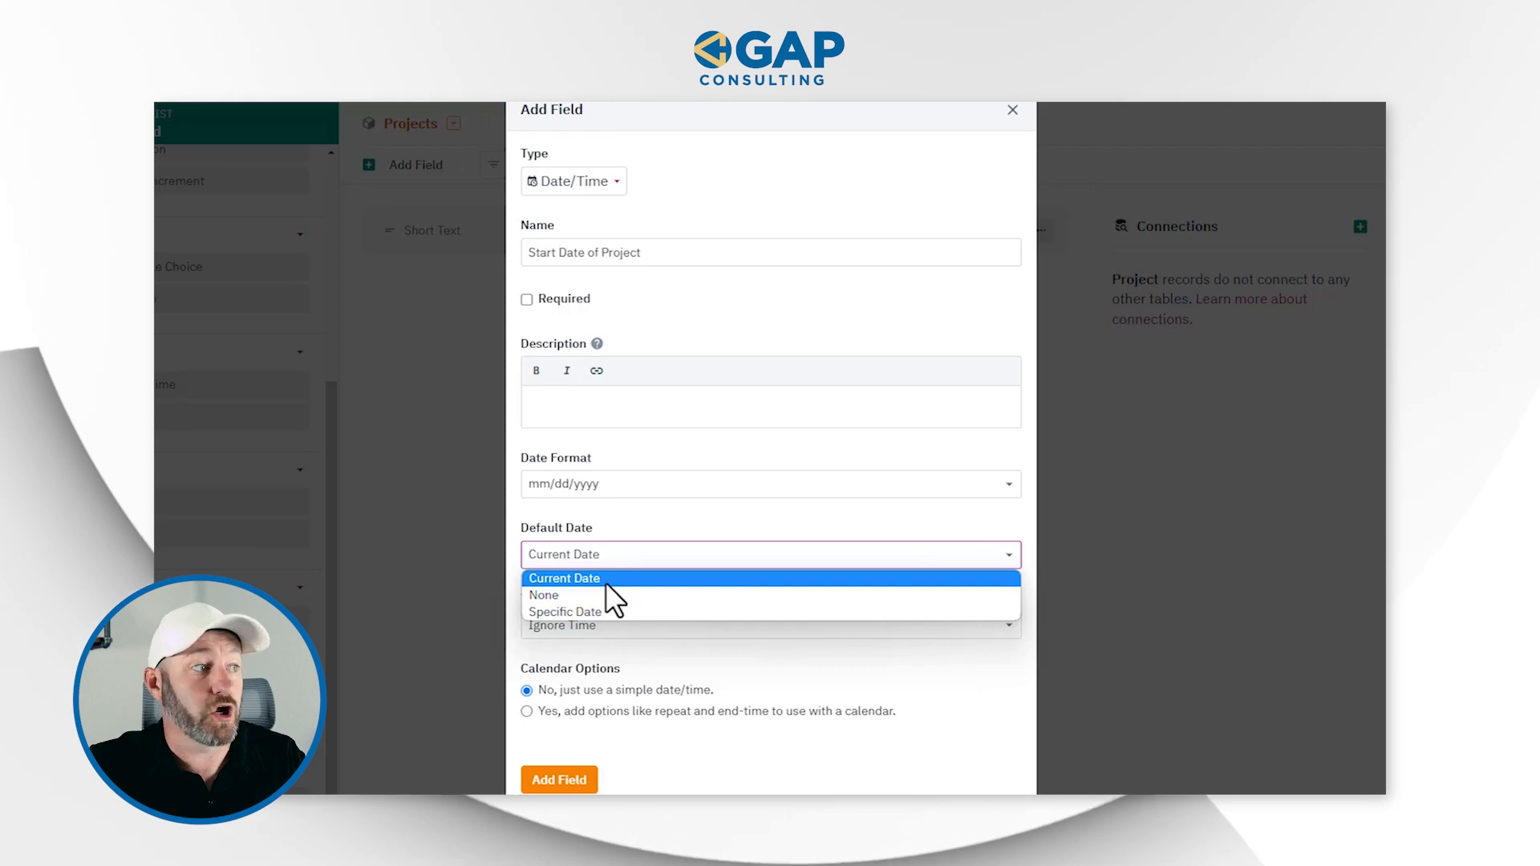
click(607, 581)
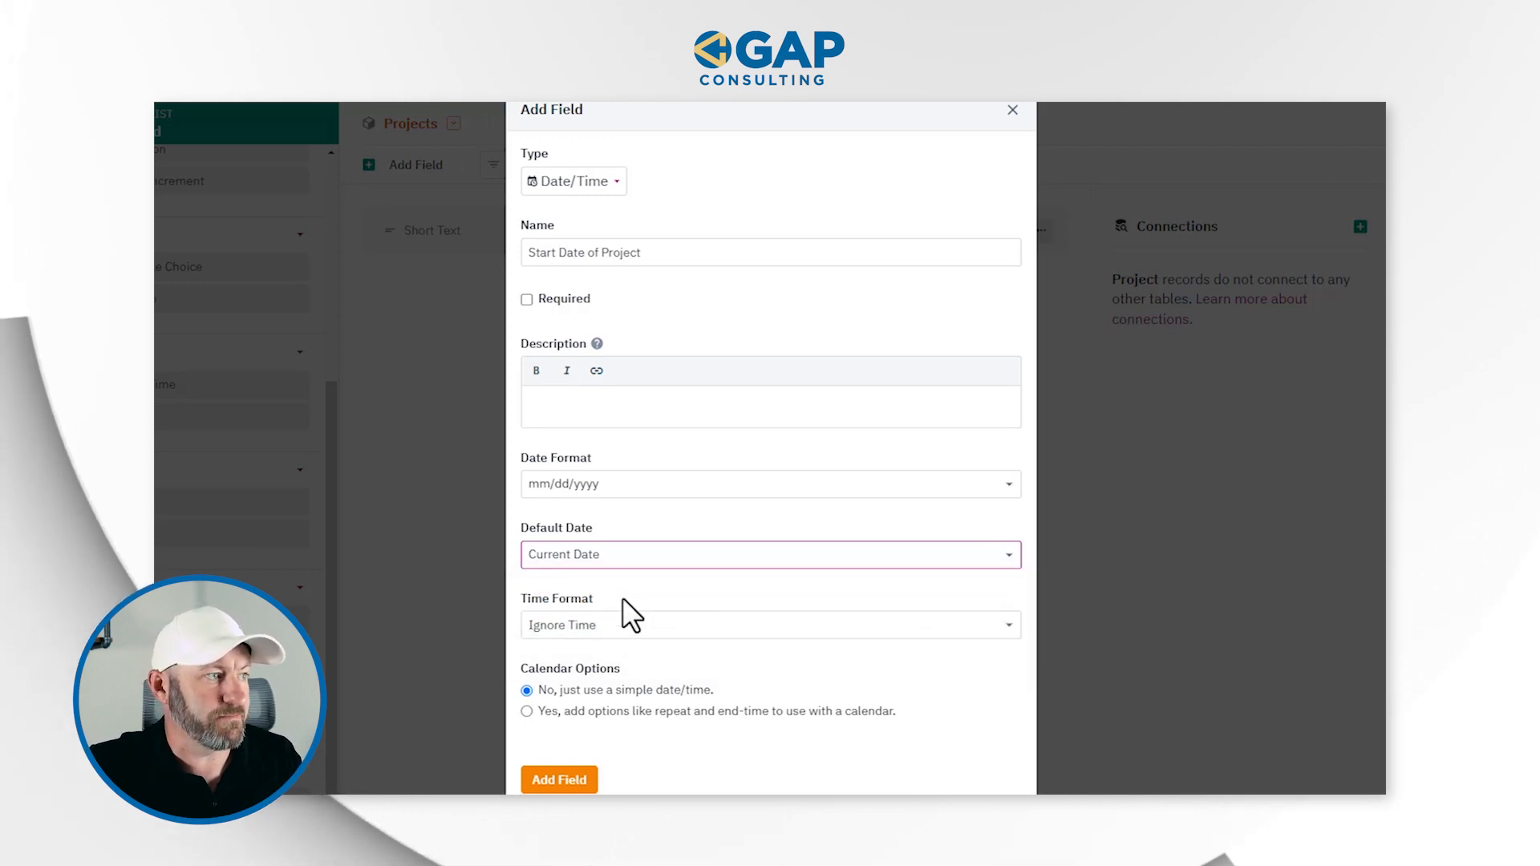
click(636, 628)
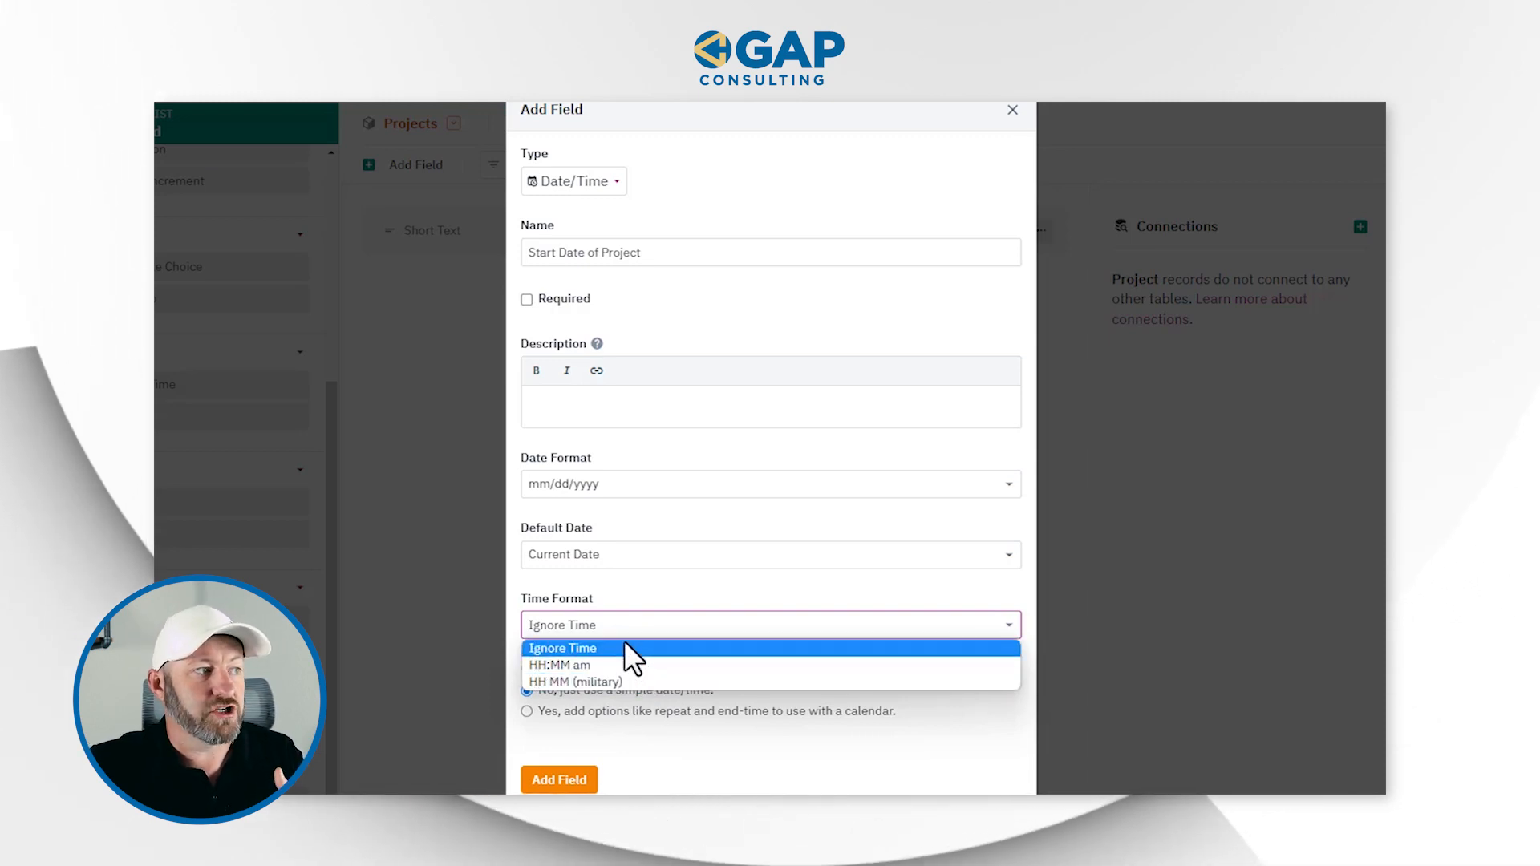
click(624, 648)
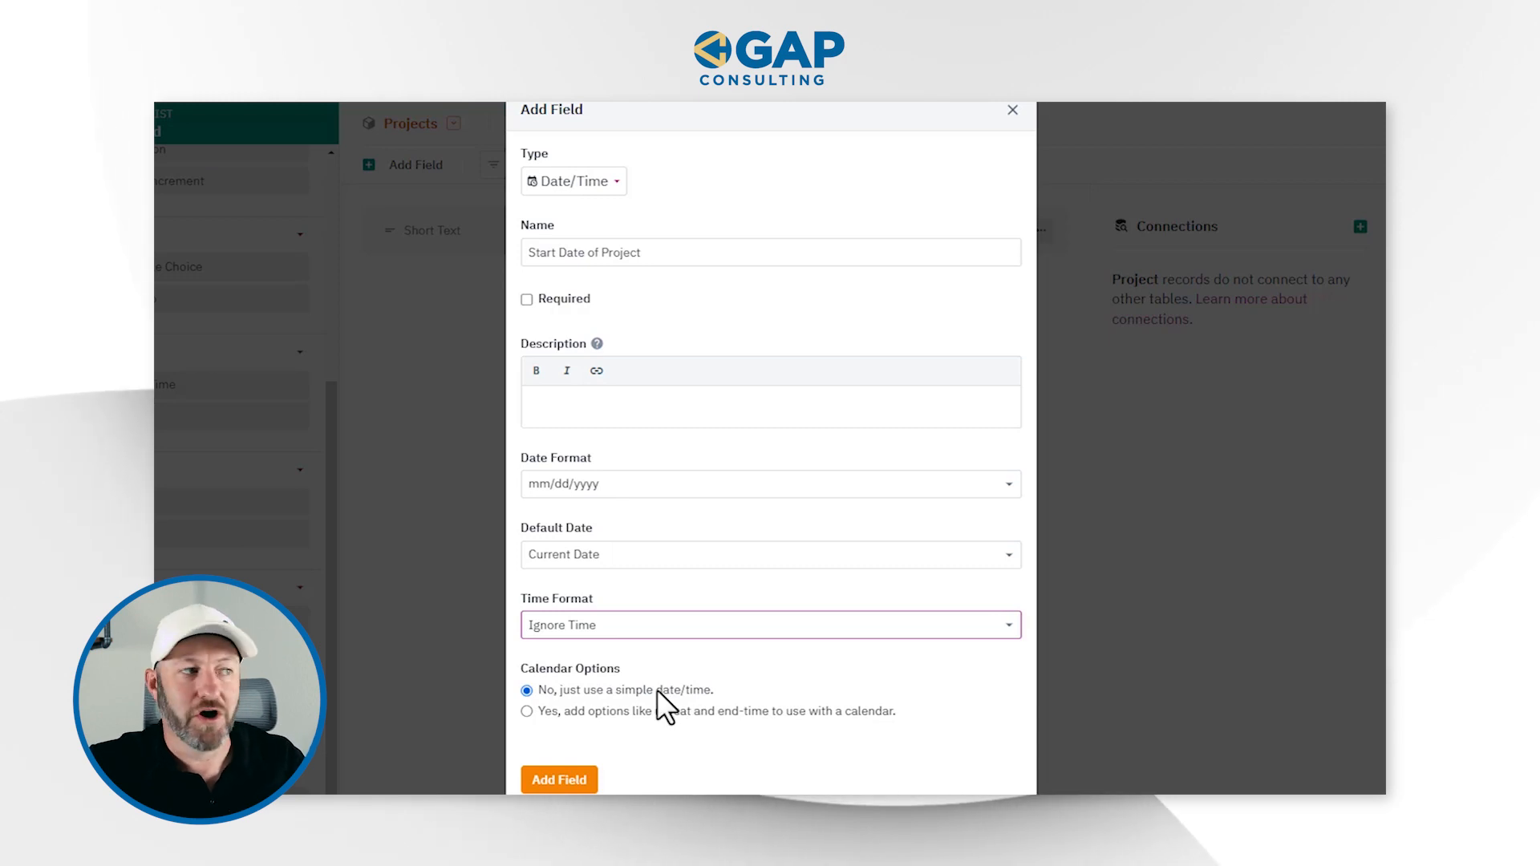
click(579, 786)
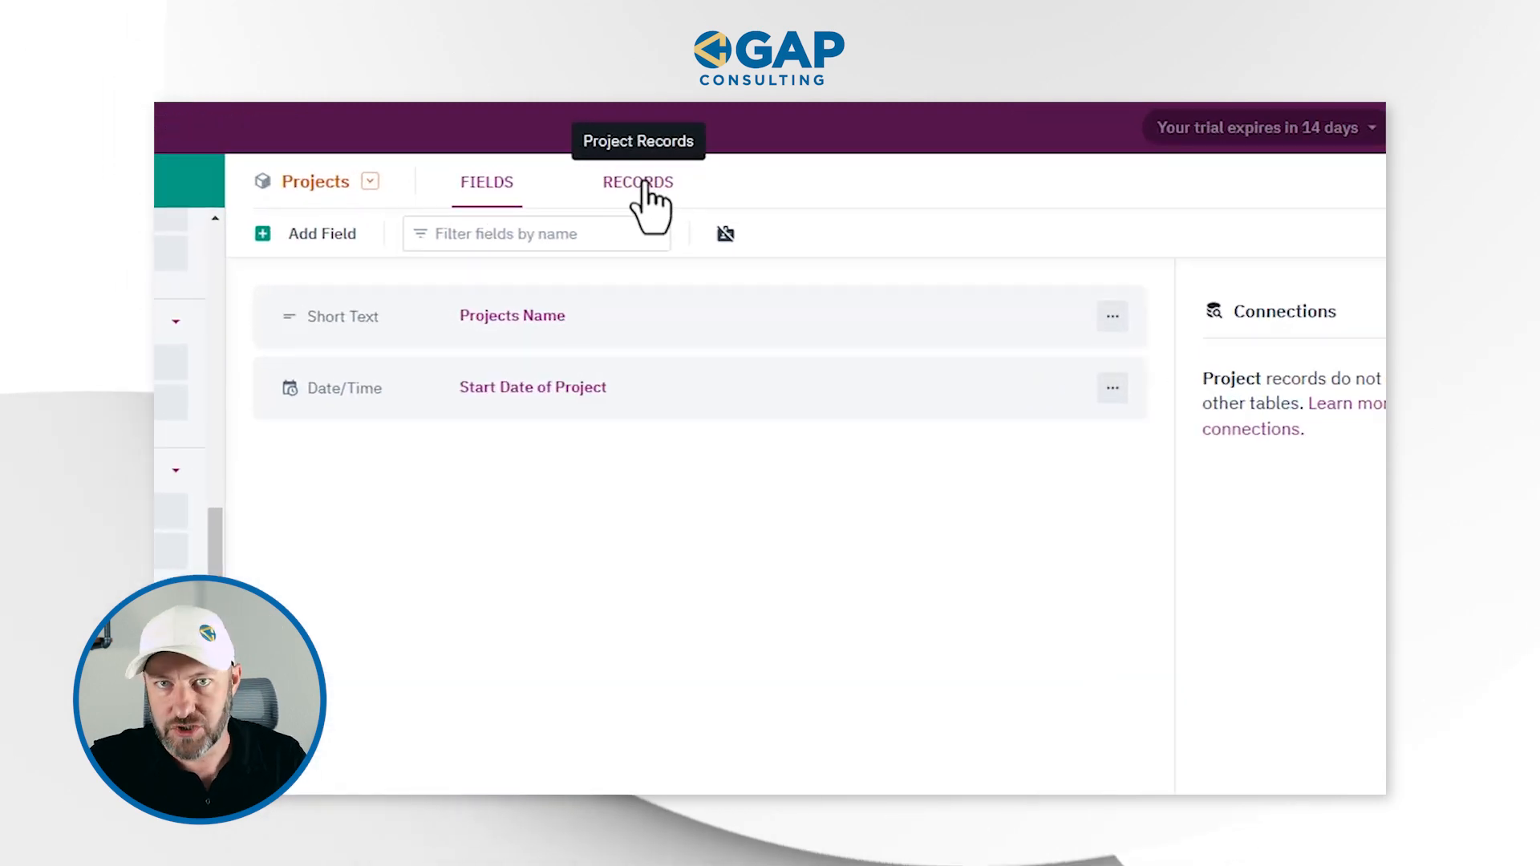
- Add a record to the Projects table named Project 1 with start date 07/05/2023
click(643, 183)
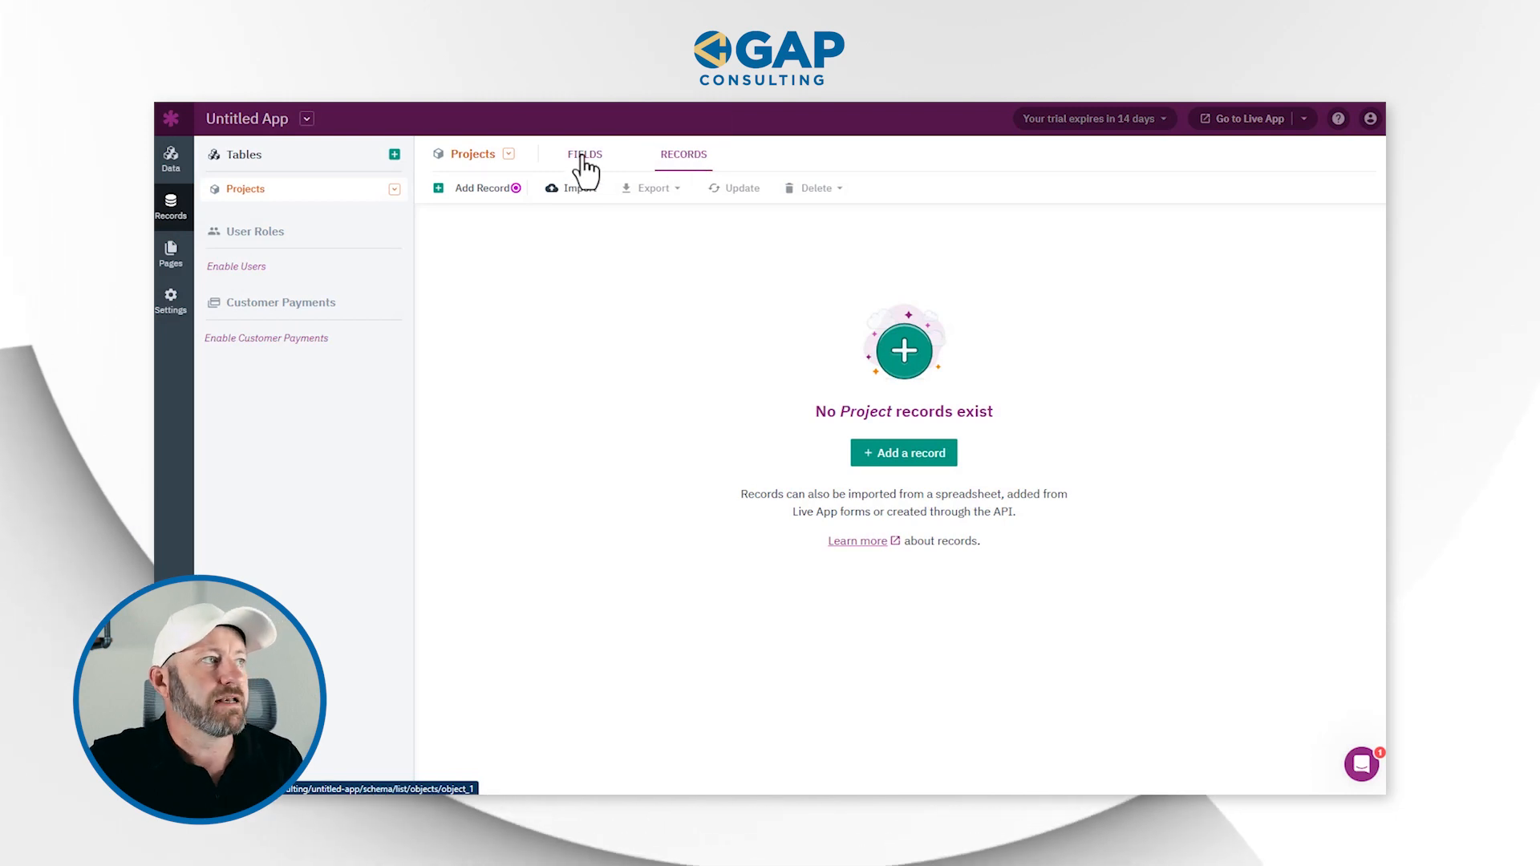
click(872, 464)
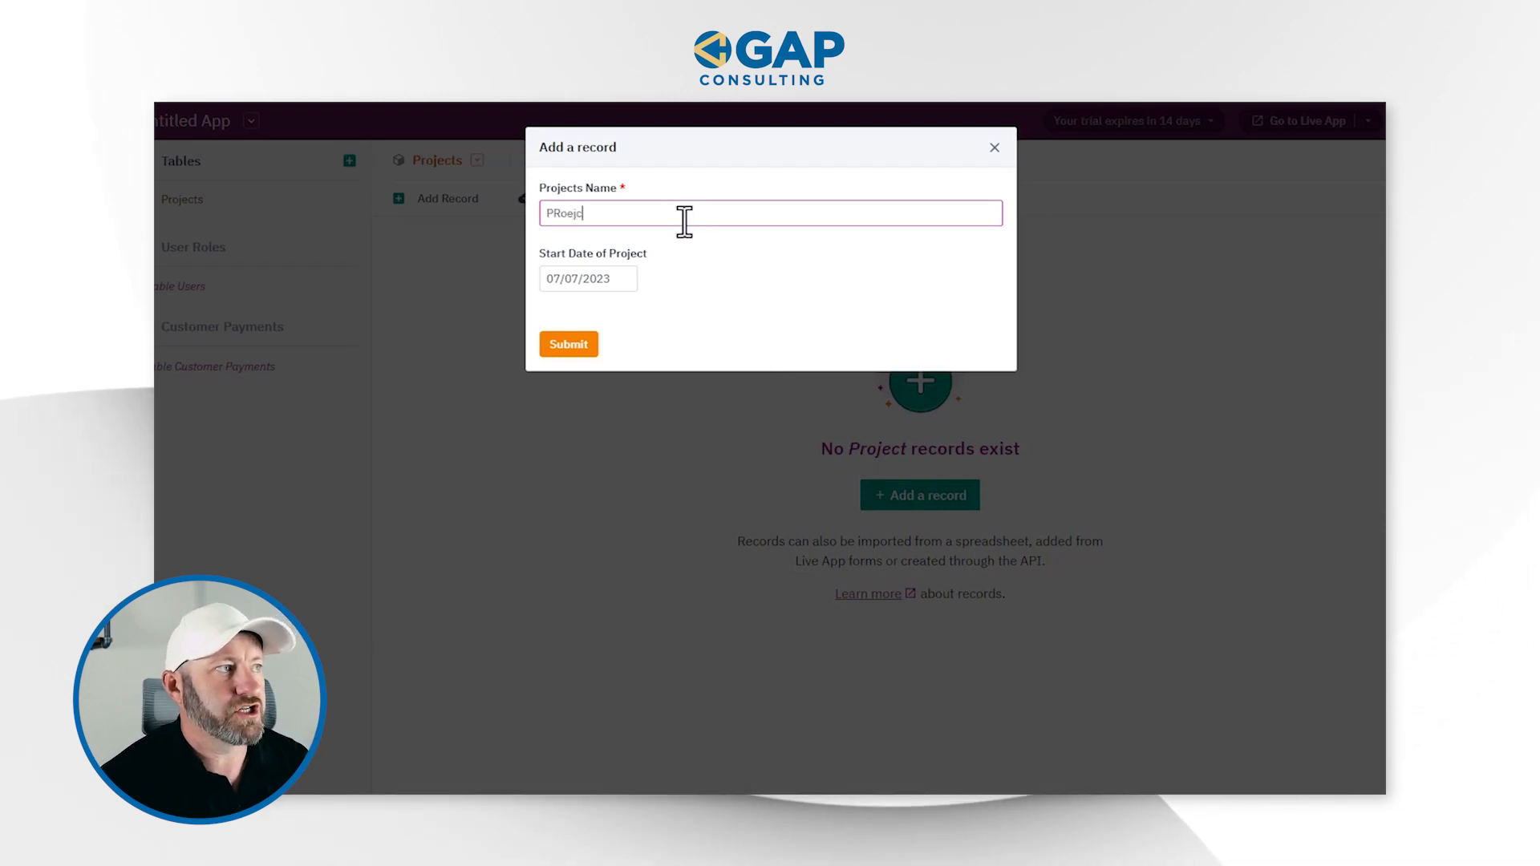
text(PRoej)
key(BackSpace)
key(BackSpace)
key(BackSpace)
key(BackSpace)
text(roject 1)
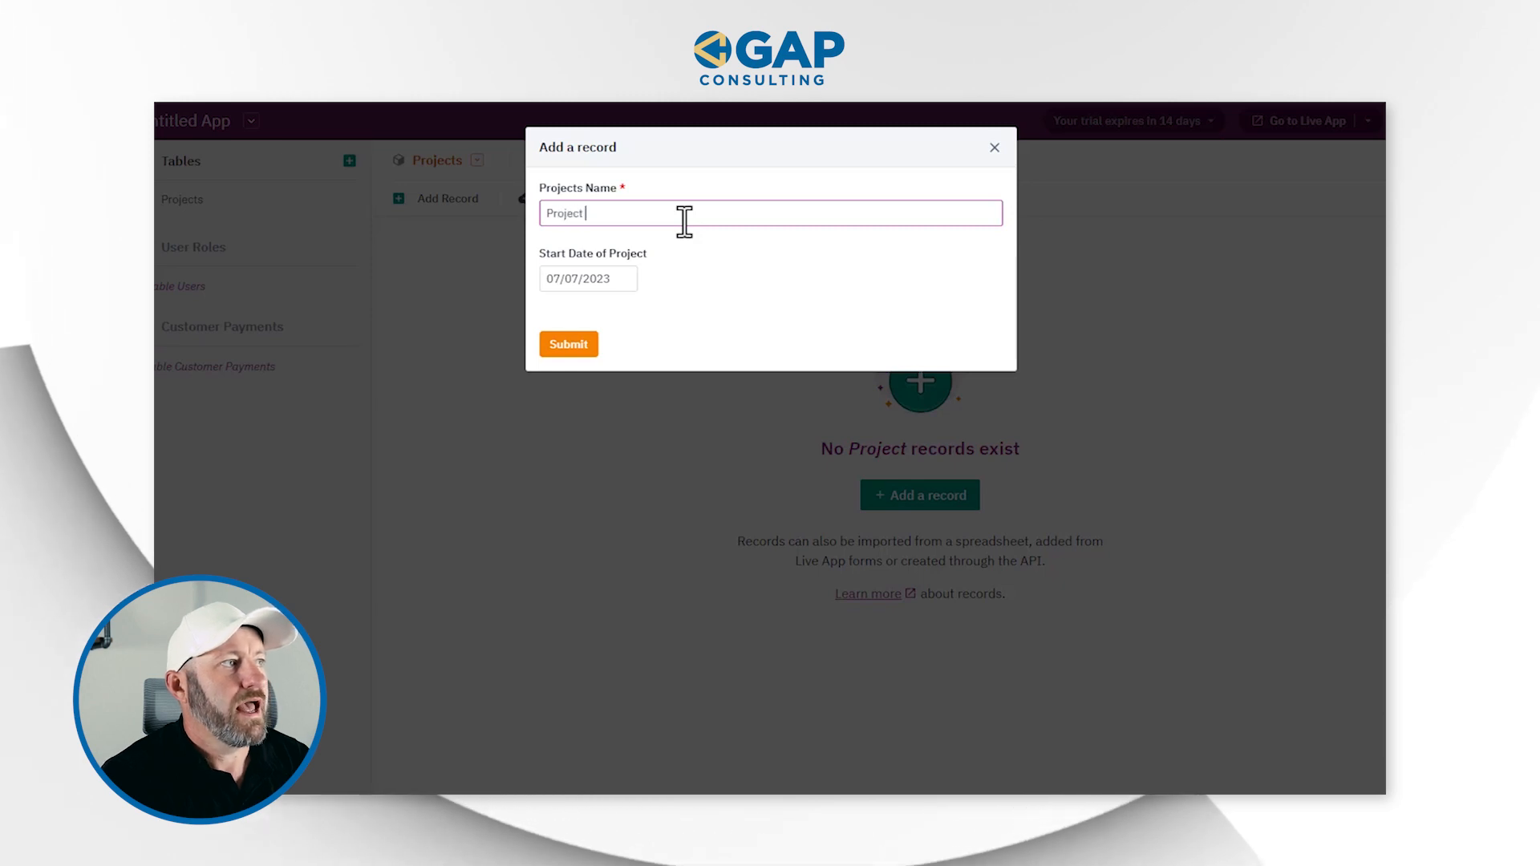
click(613, 293)
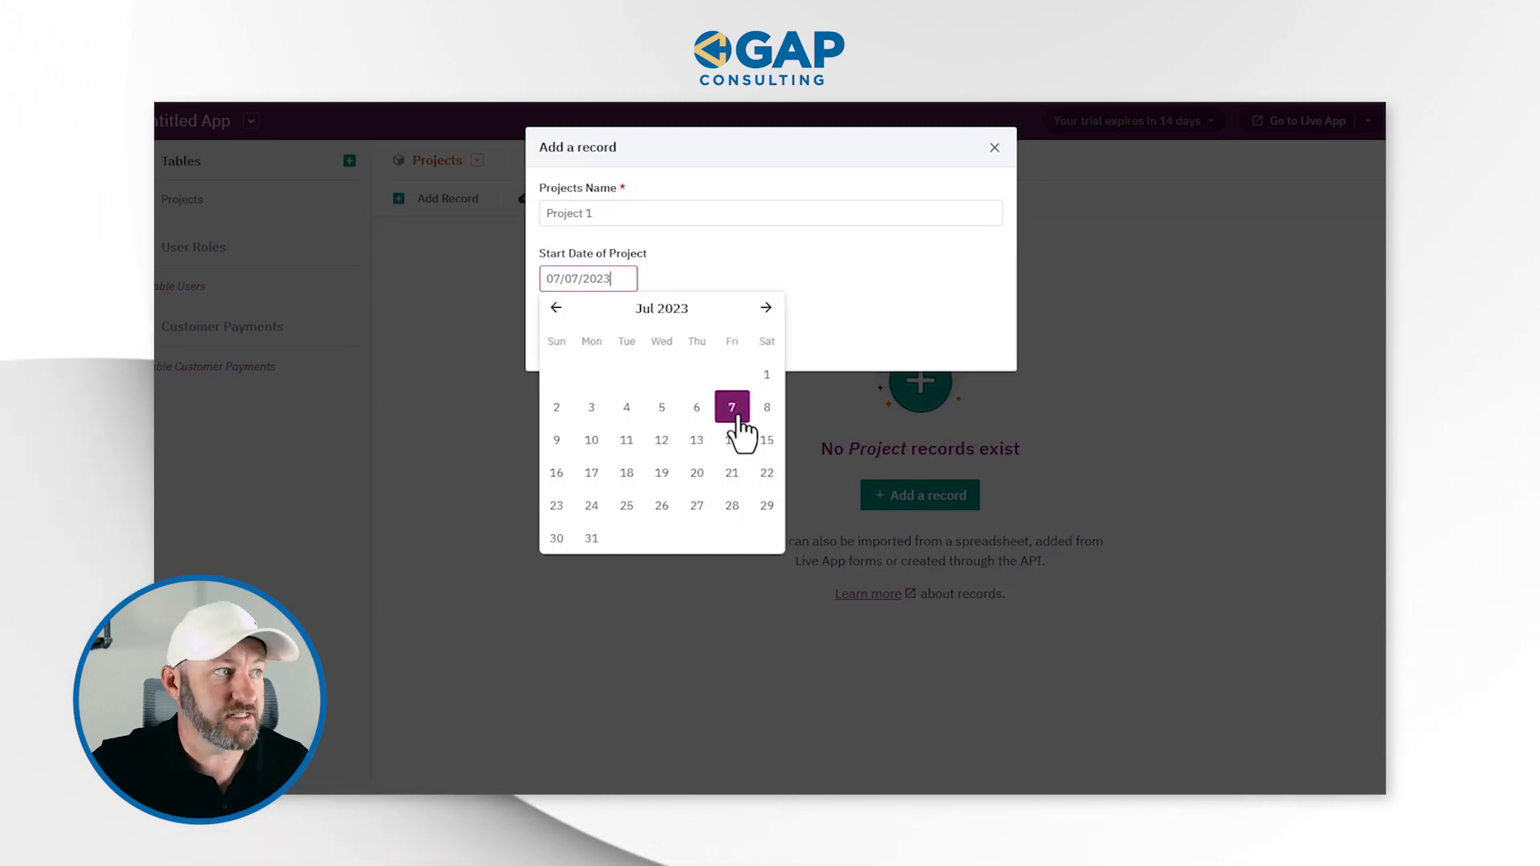
click(658, 409)
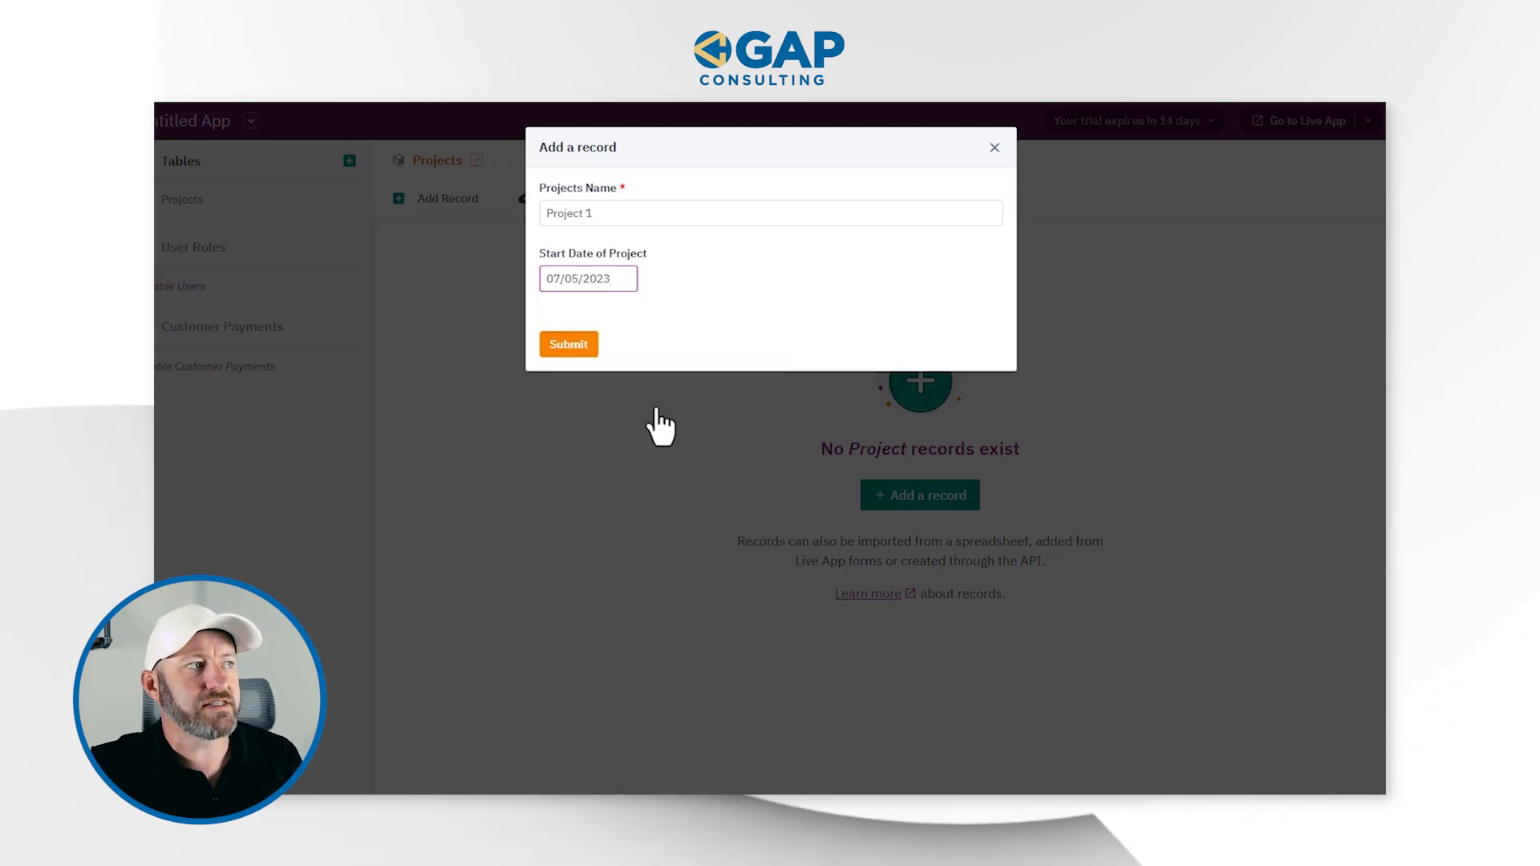
click(579, 348)
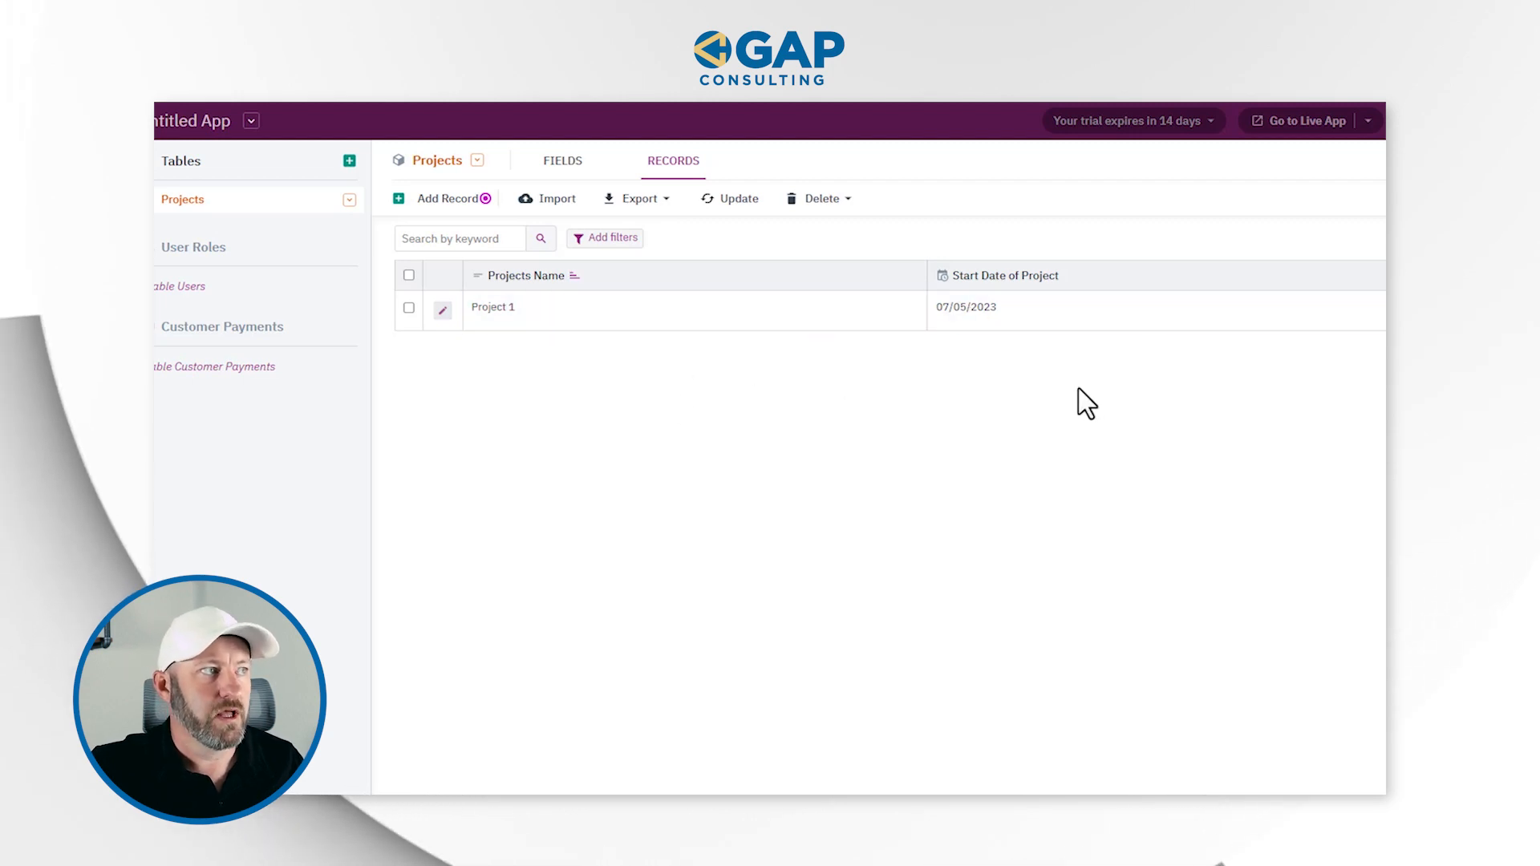
- Add a second project record named Project 2, using the default start date
click(449, 199)
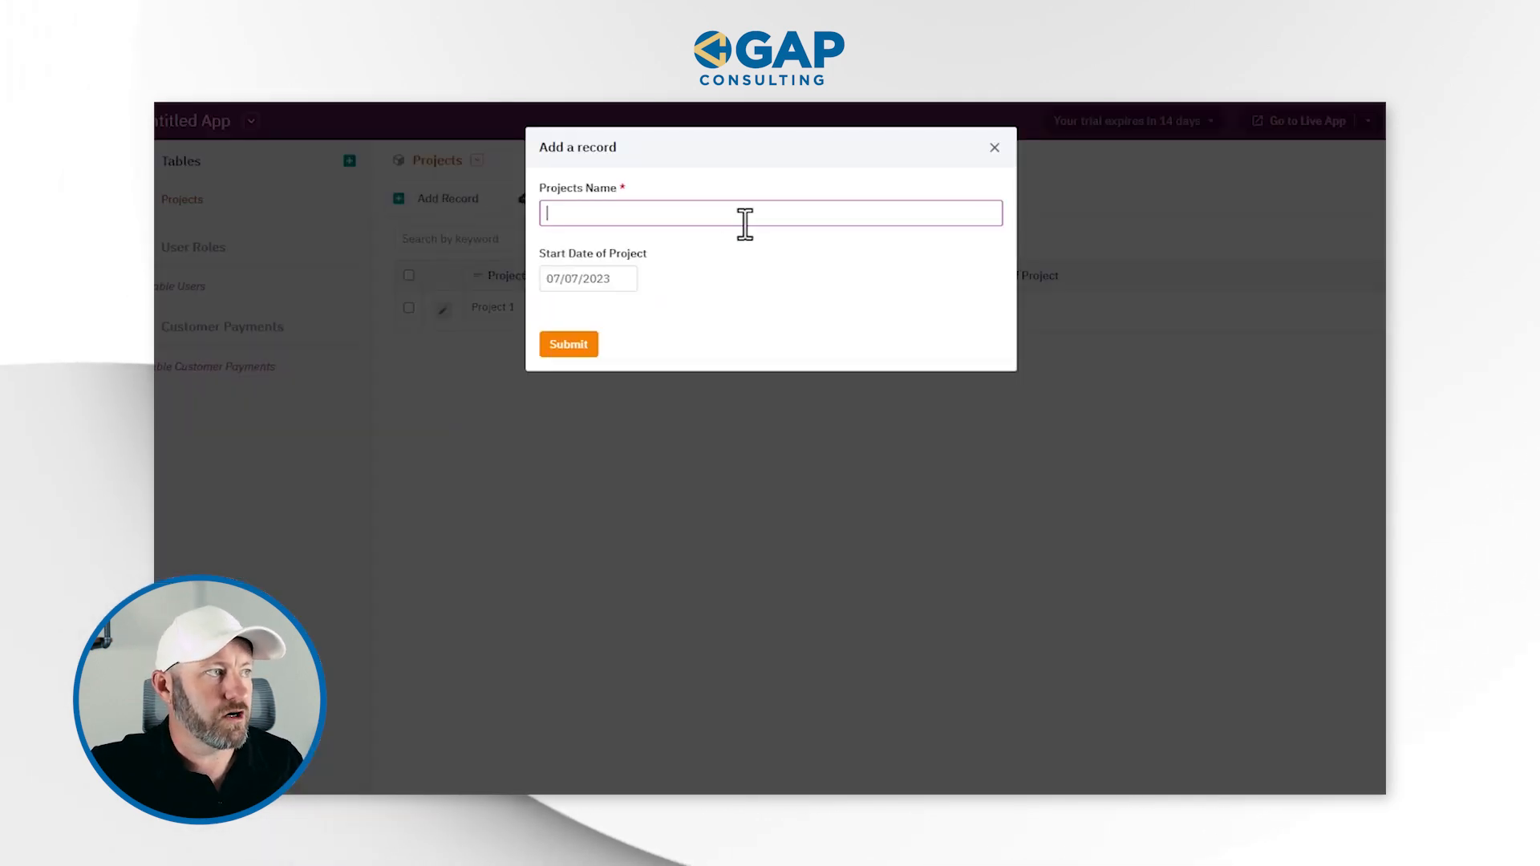
text(Project 2)
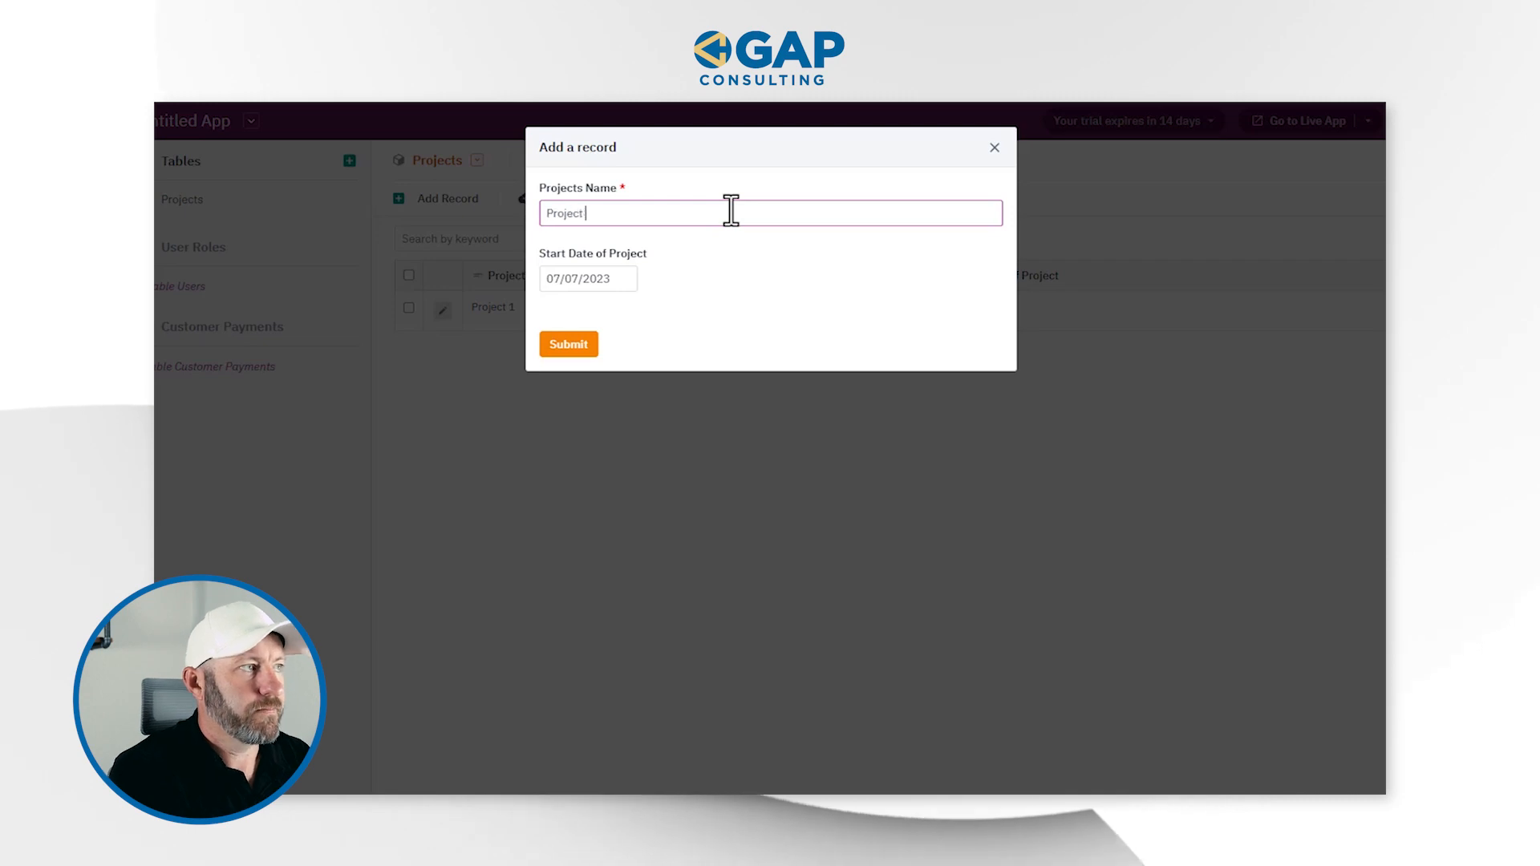
click(565, 358)
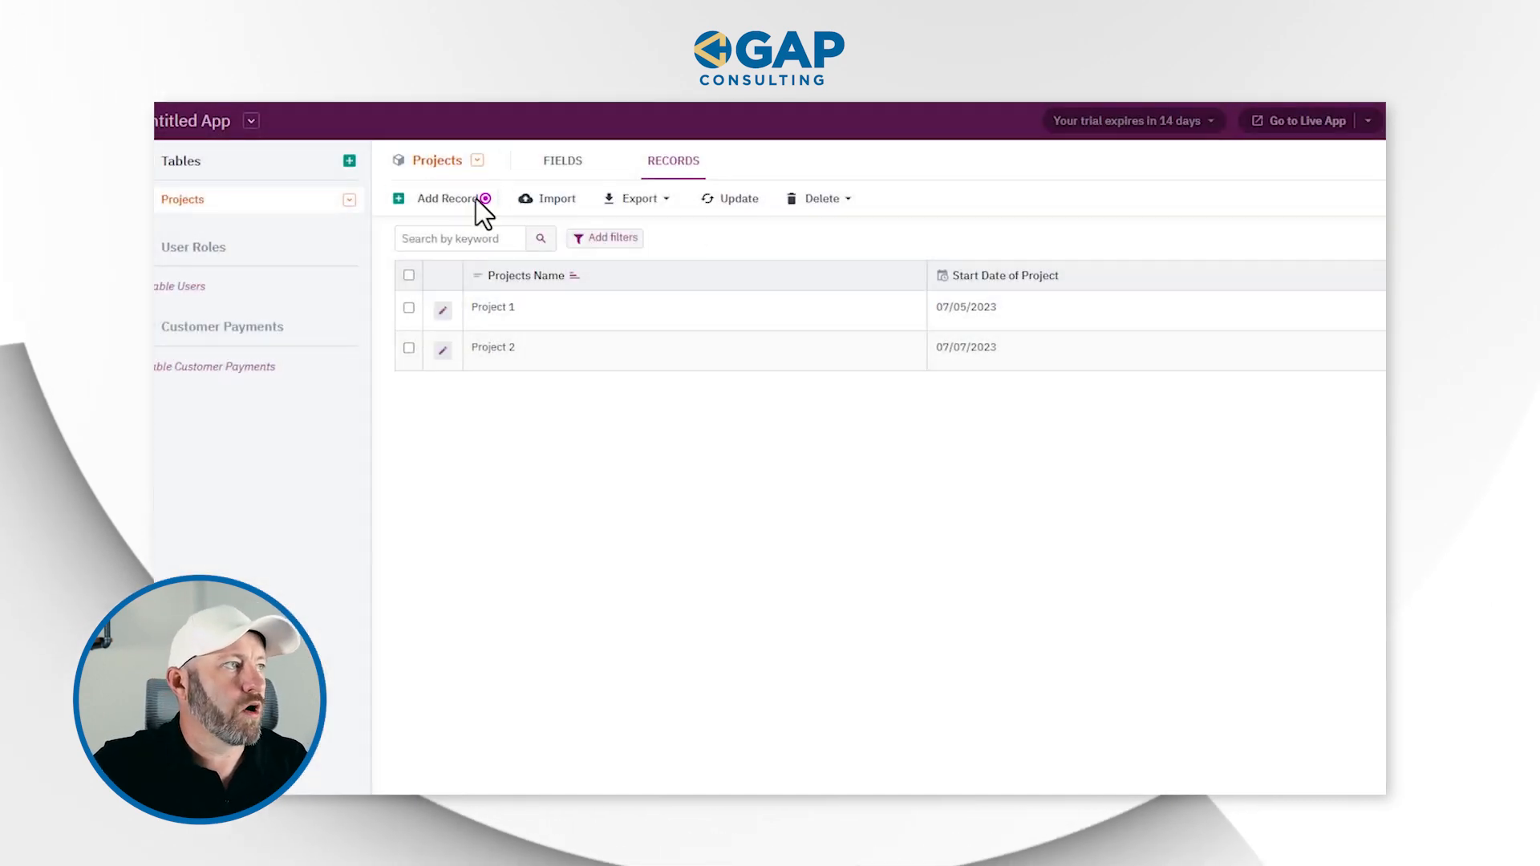
- Add a project record named Project 3 with start date 07/11/2023, and sort the records by Start Date of Project
click(446, 210)
text(Project 3)
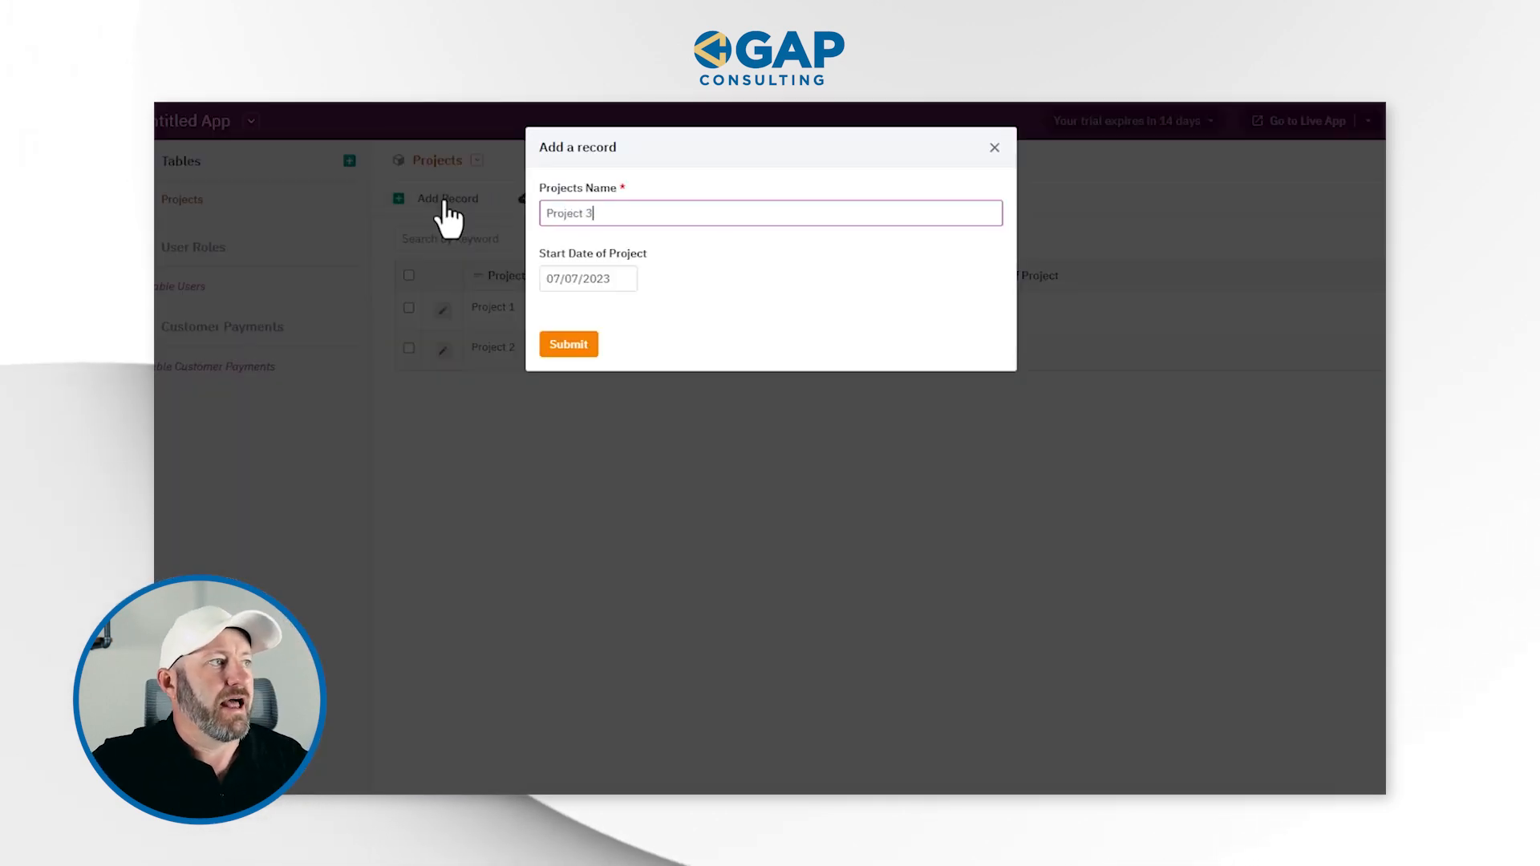
click(573, 280)
click(624, 439)
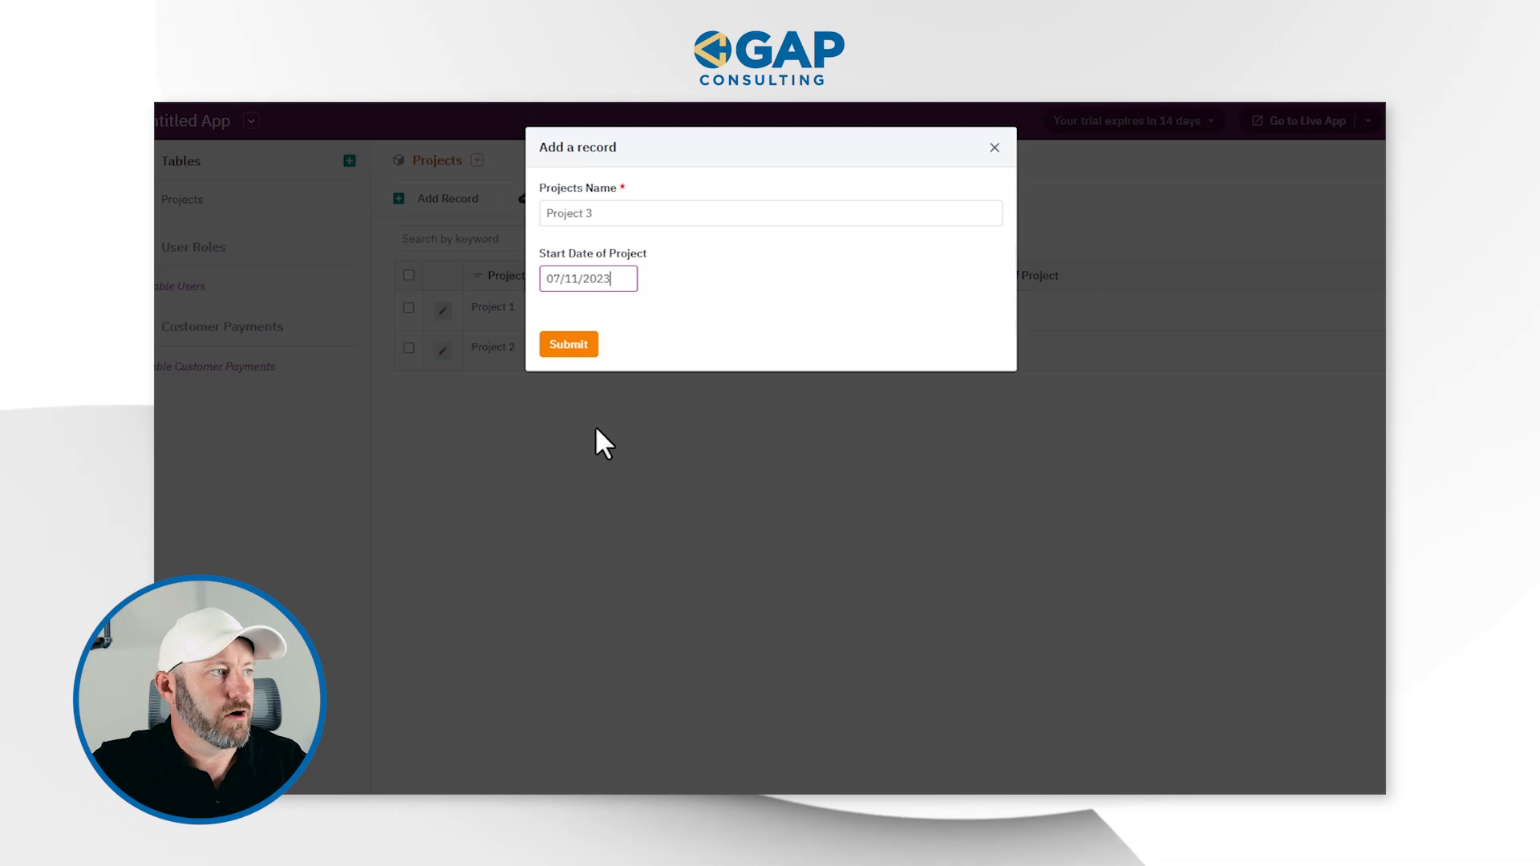
click(575, 348)
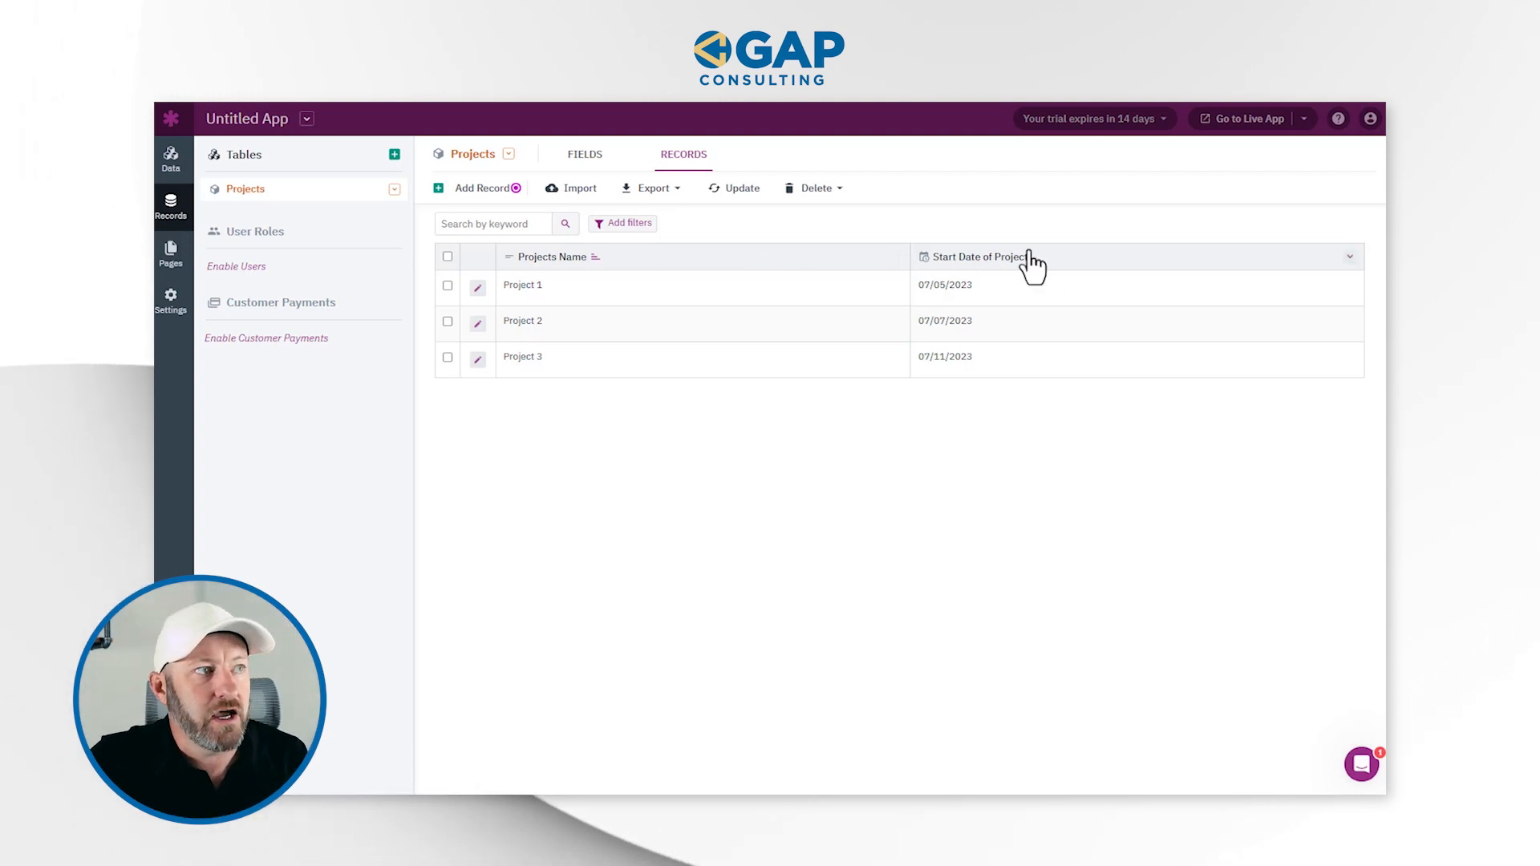
click(1043, 260)
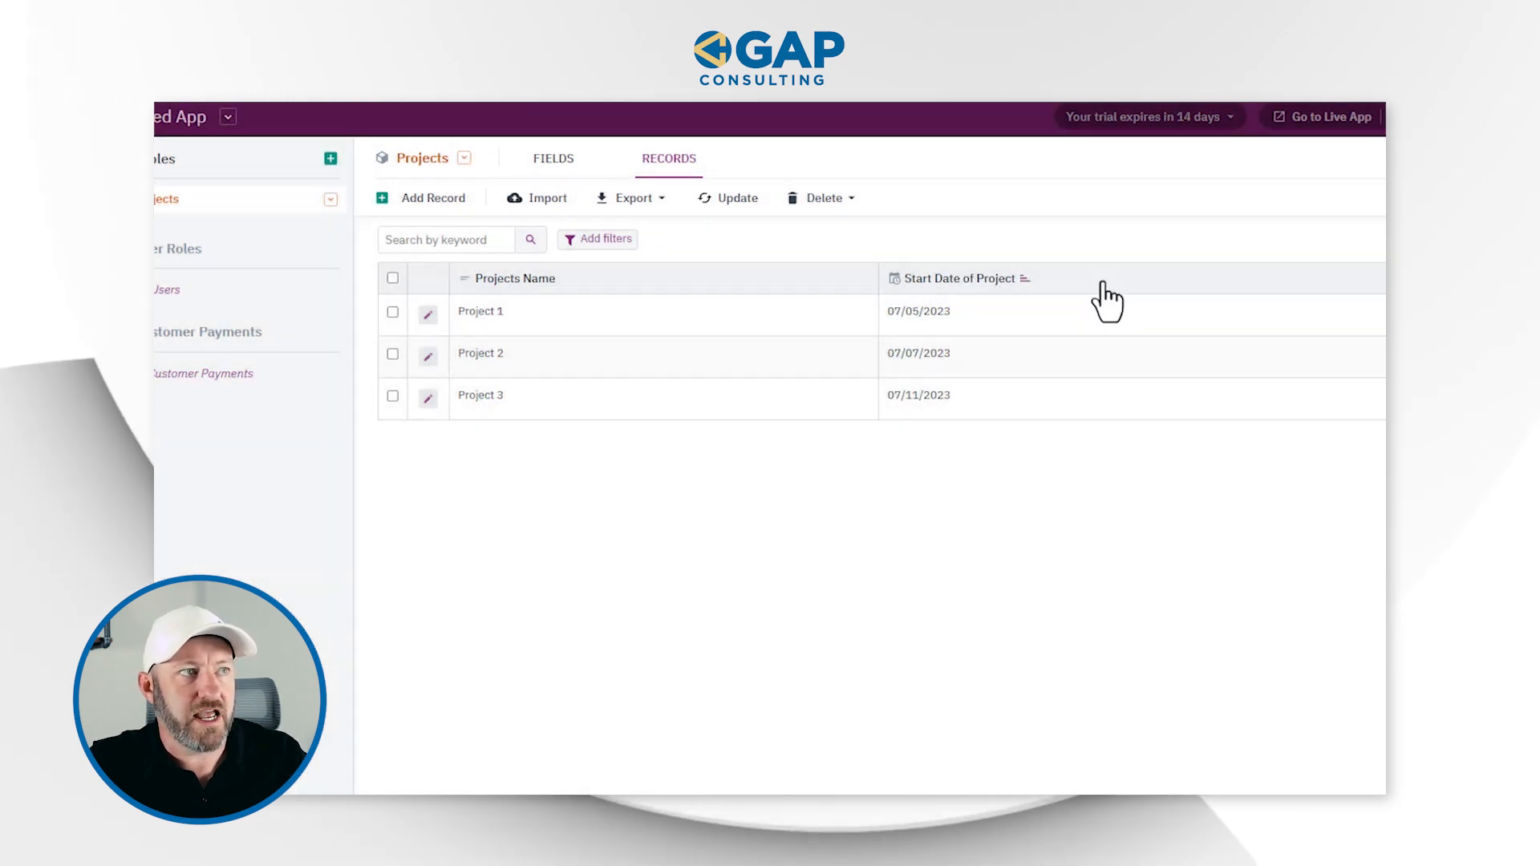
- Reverse the start date sort order of the project records, and add a new table from scratch named Tasks
click(1102, 284)
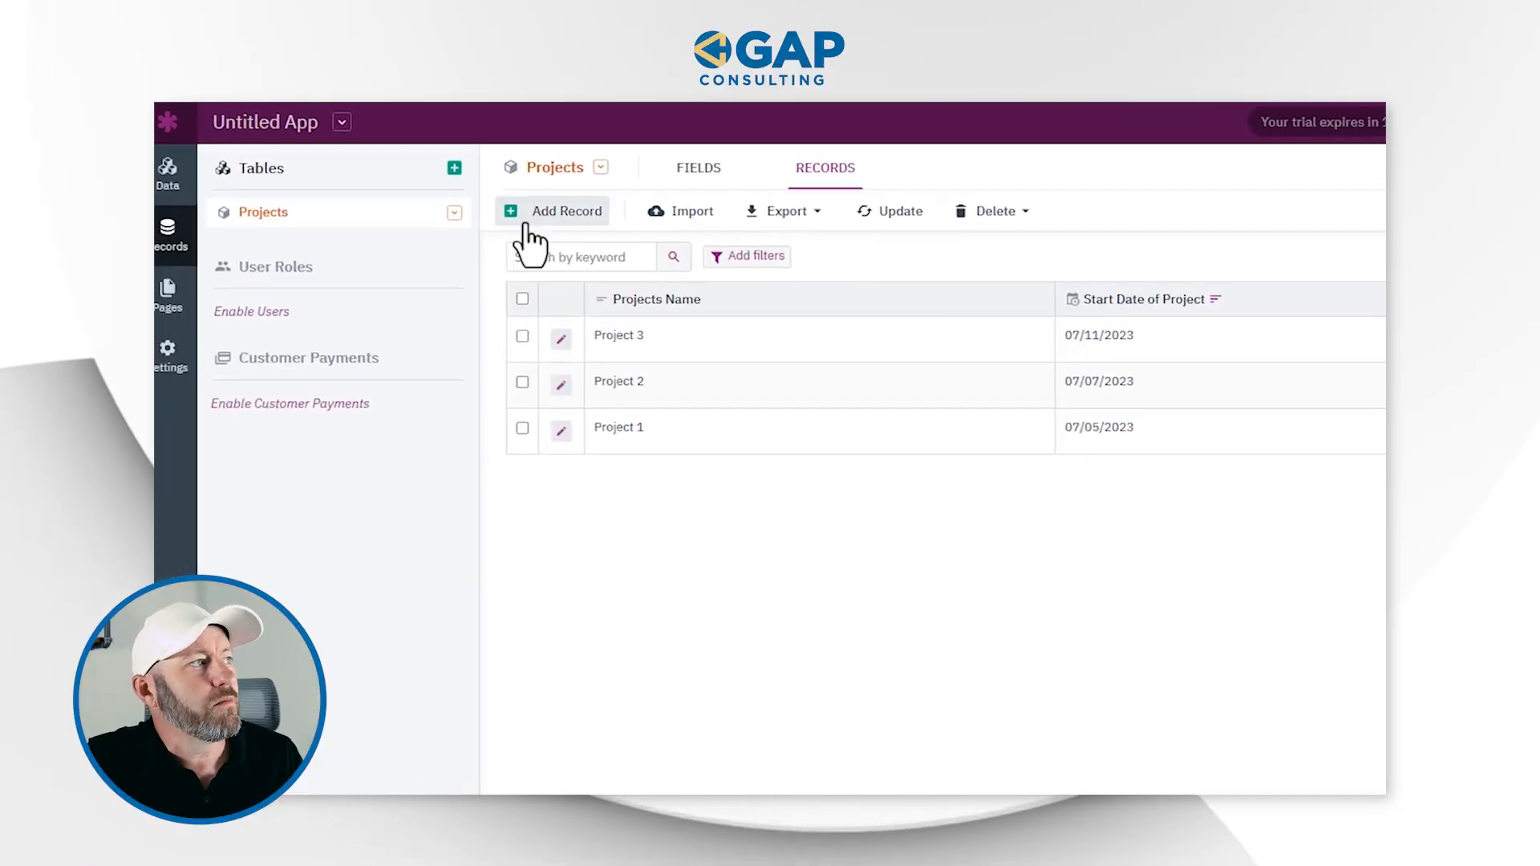
click(474, 170)
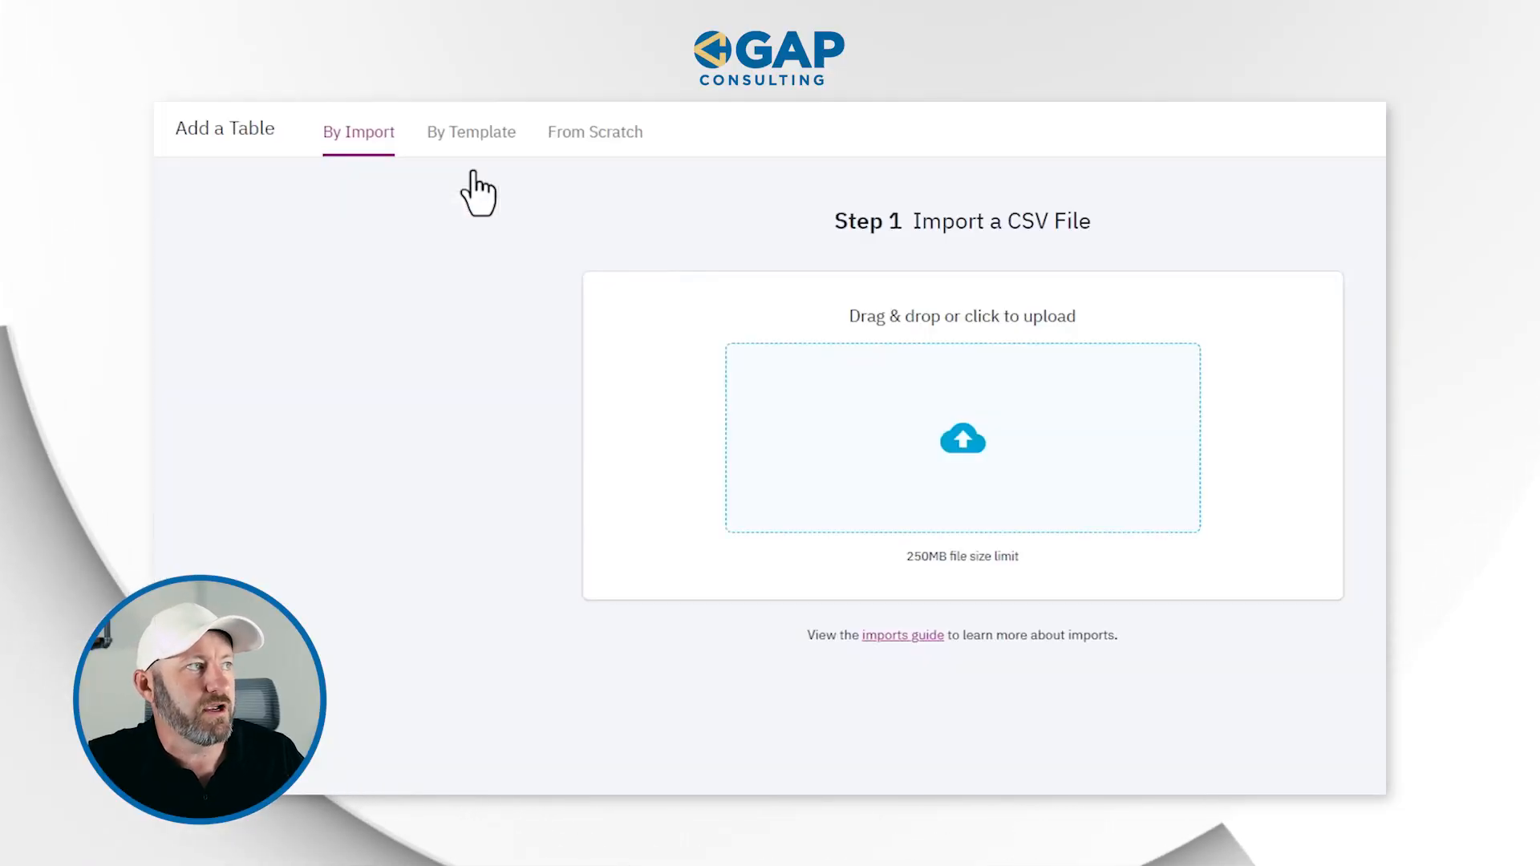
click(577, 138)
text(Tasks)
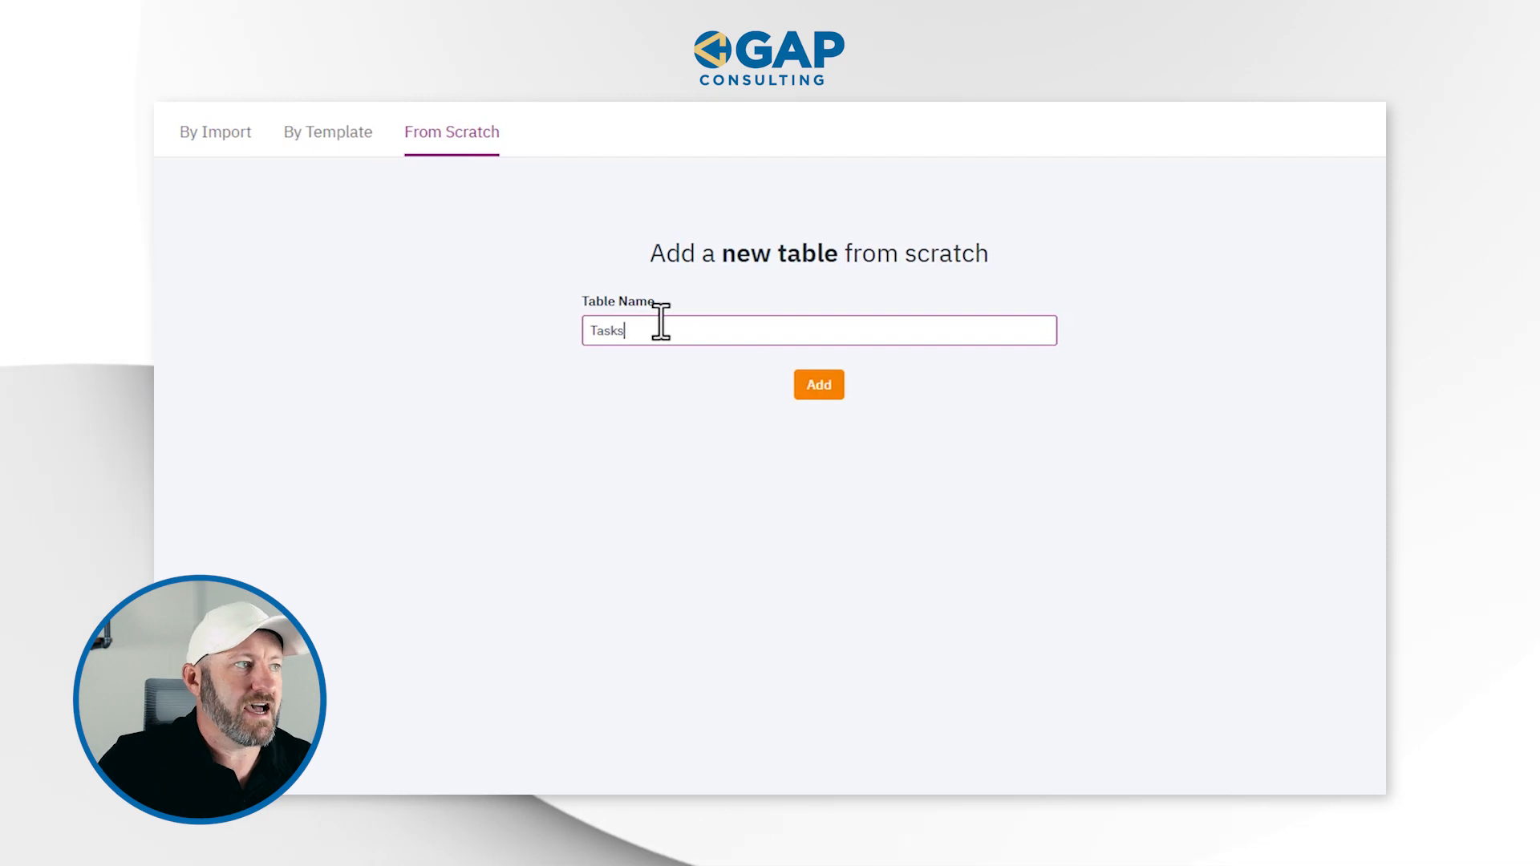
click(817, 386)
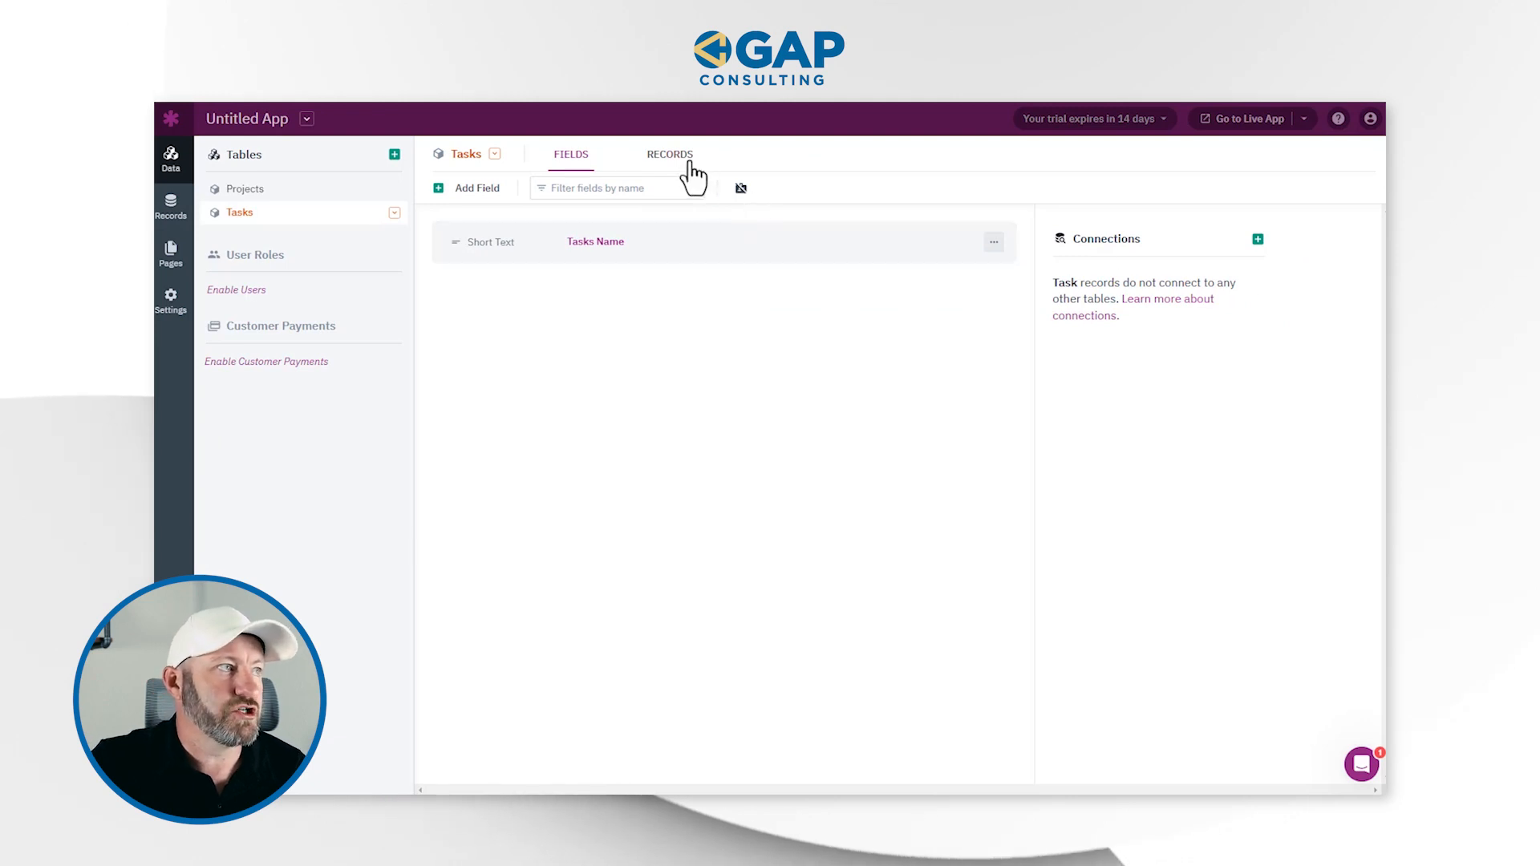
- Add a Date/Time field named Task Due Date to the Tasks table, keeping the default date and time settings
click(469, 191)
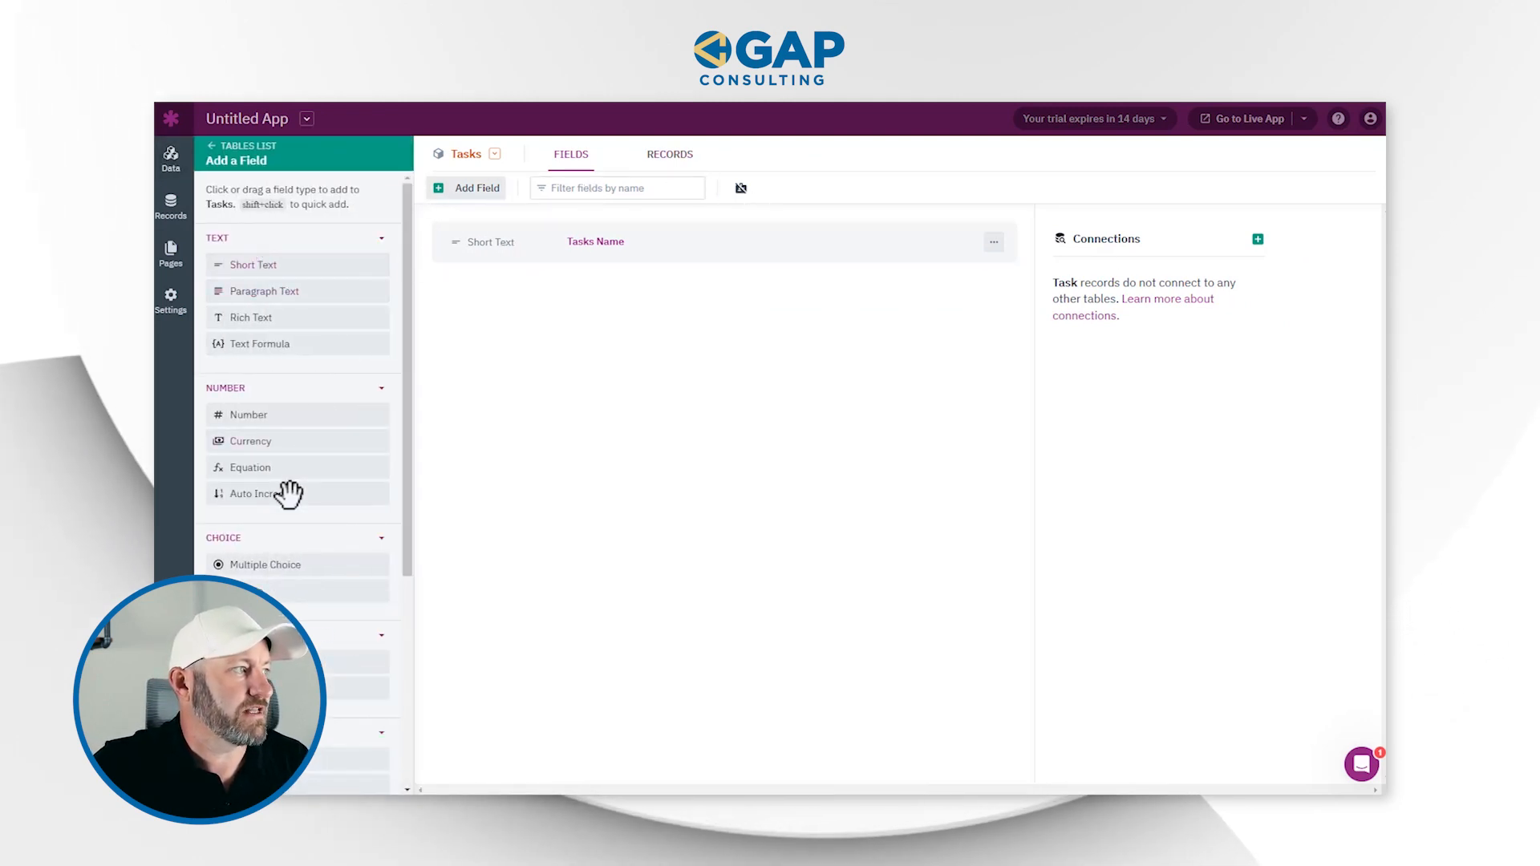
scroll(283, 530, down, 2)
click(265, 517)
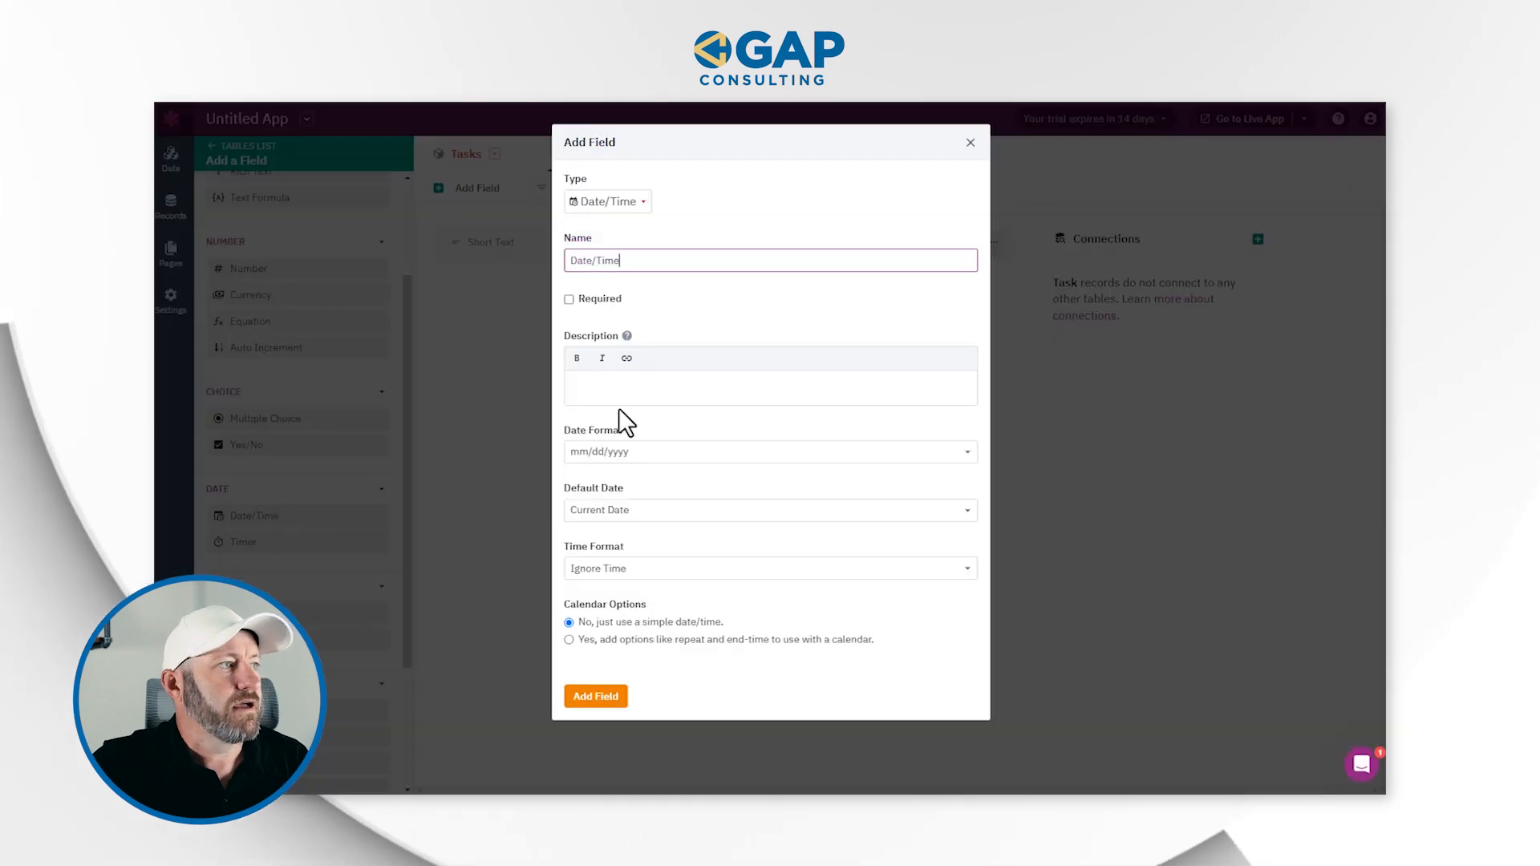
double_click(648, 262)
text(Task)
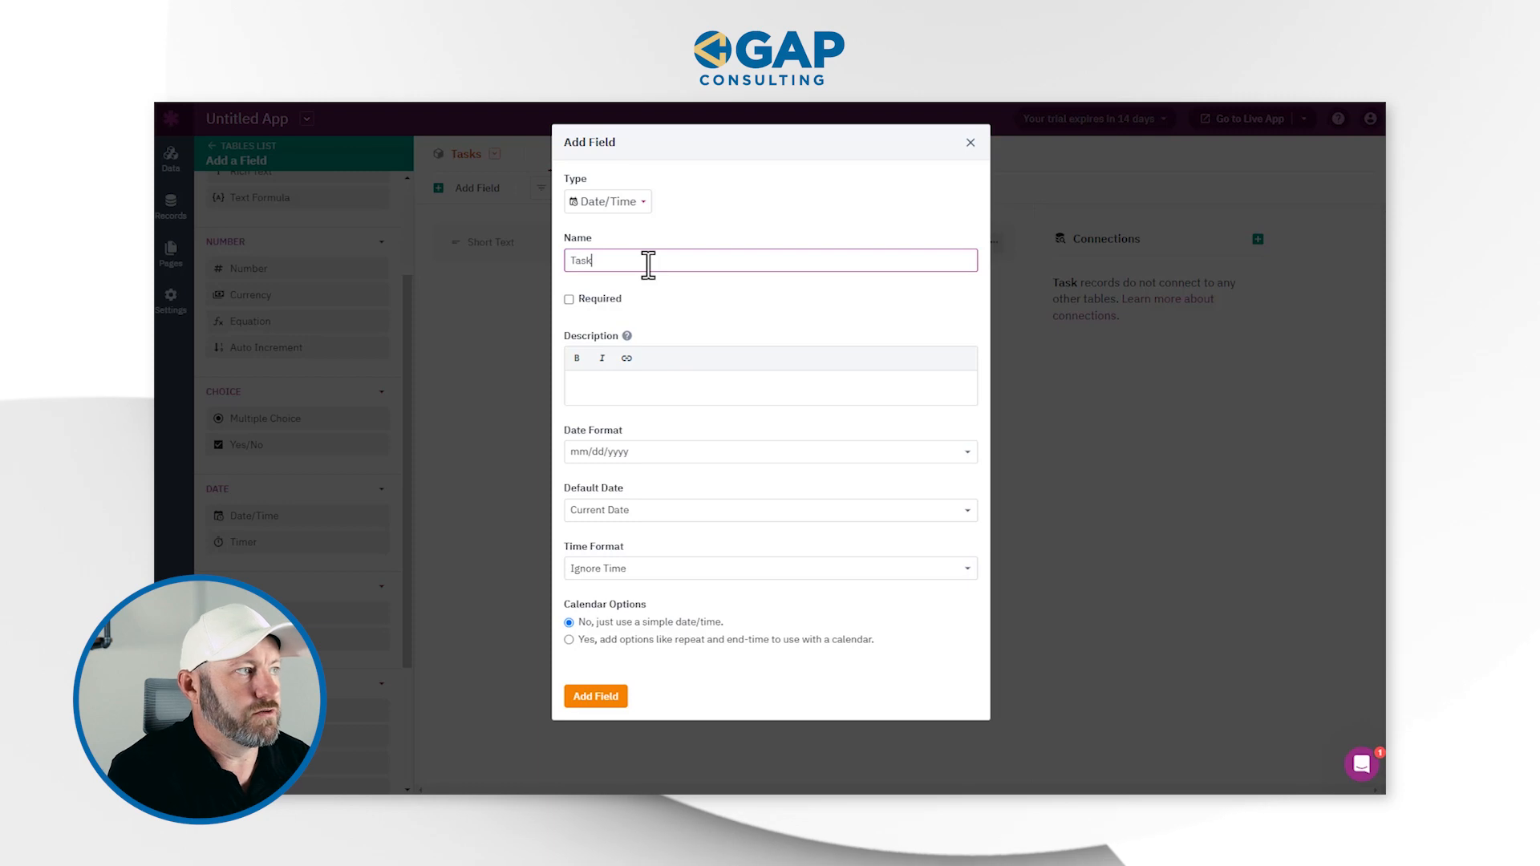
text( Due Date)
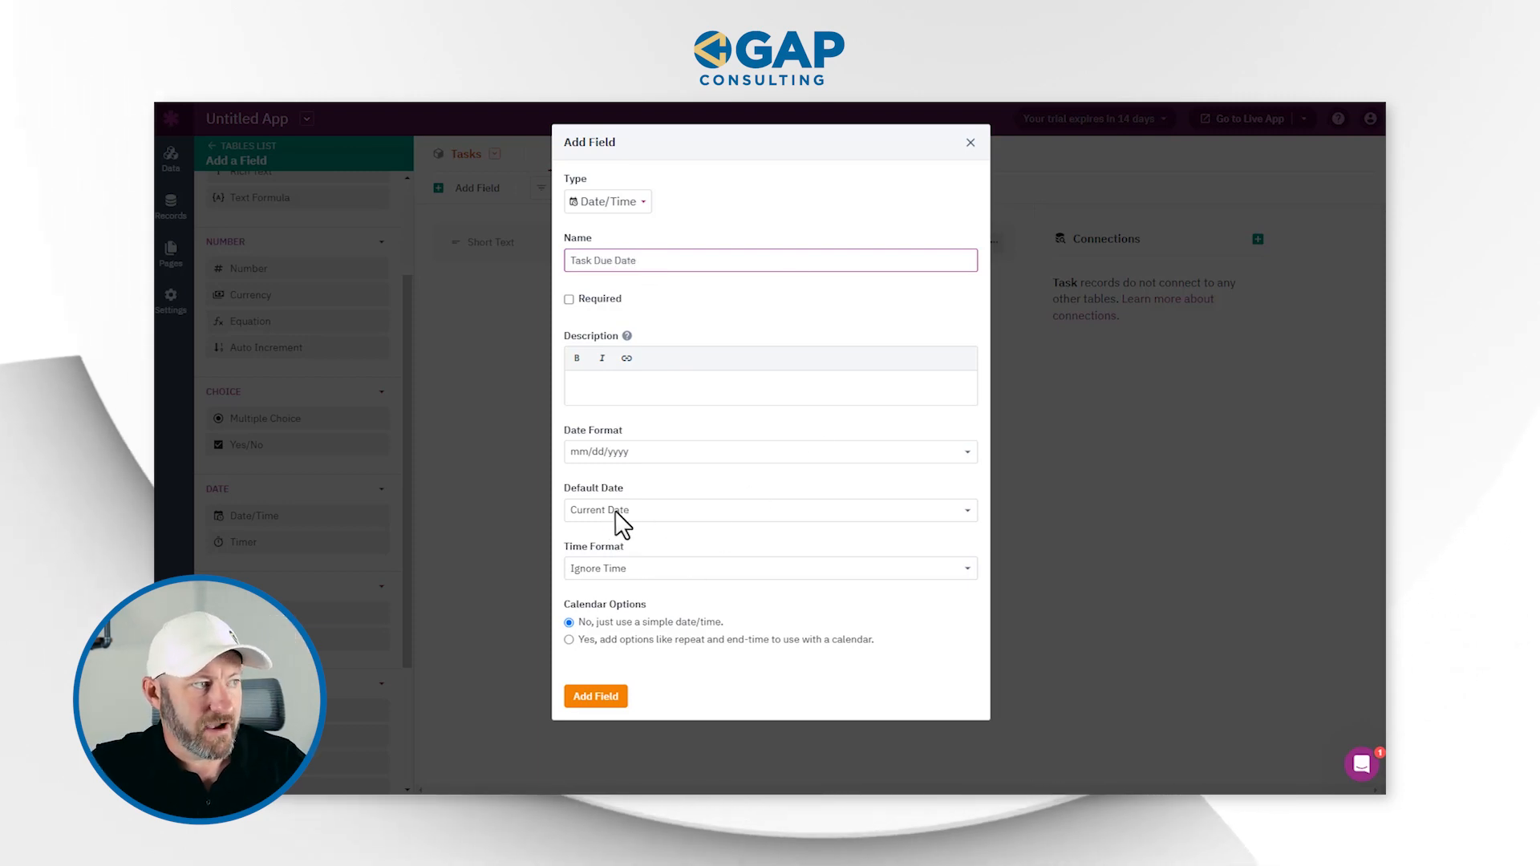
click(595, 697)
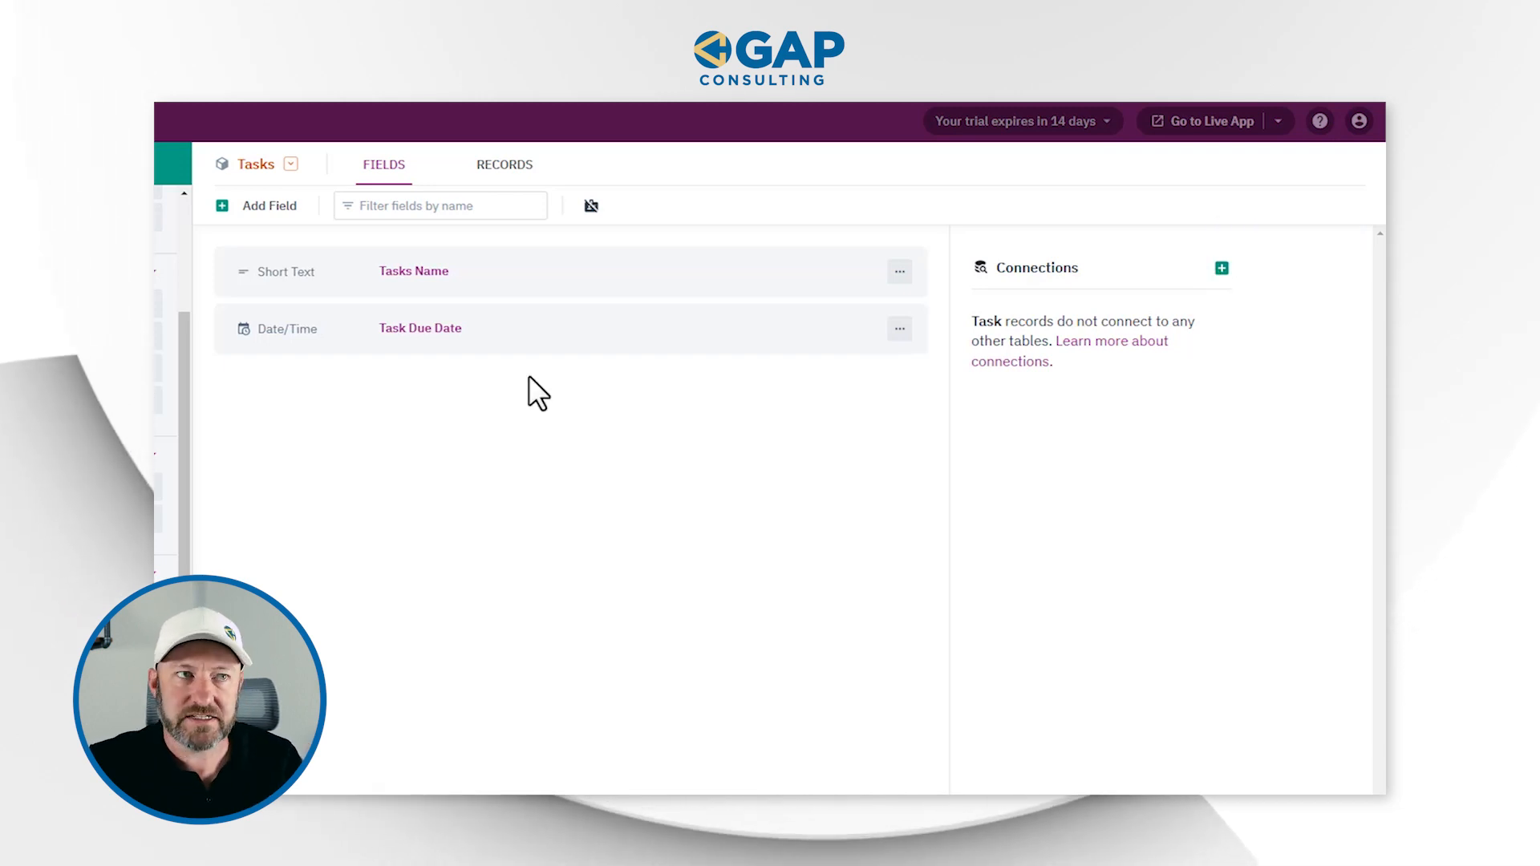
- Connect Tasks to Projects with each task linked to one project and each project to many tasks, and view the connection from the Projects table
click(1220, 269)
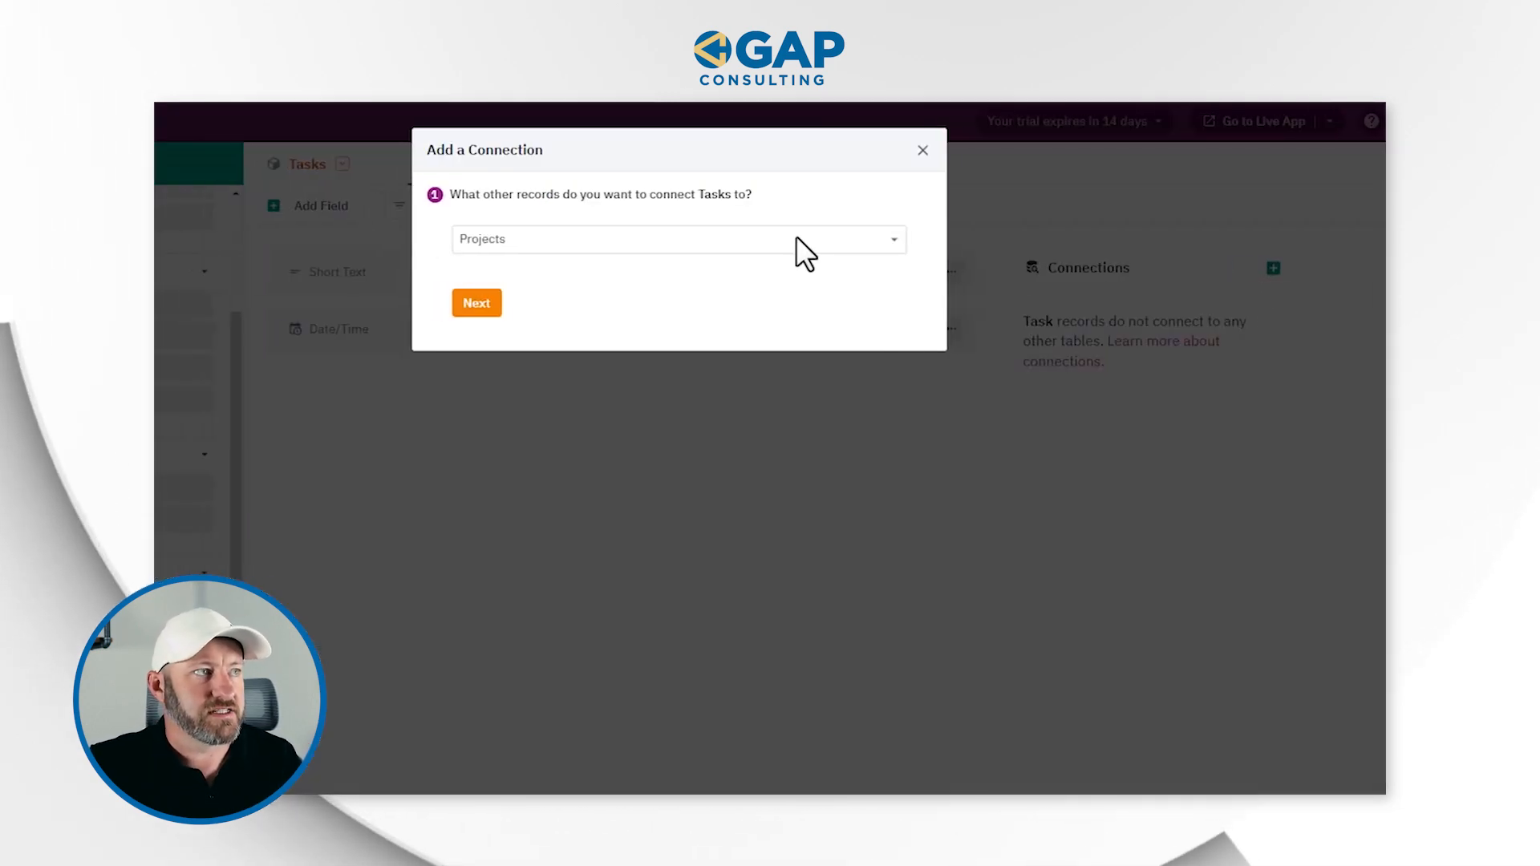
click(856, 242)
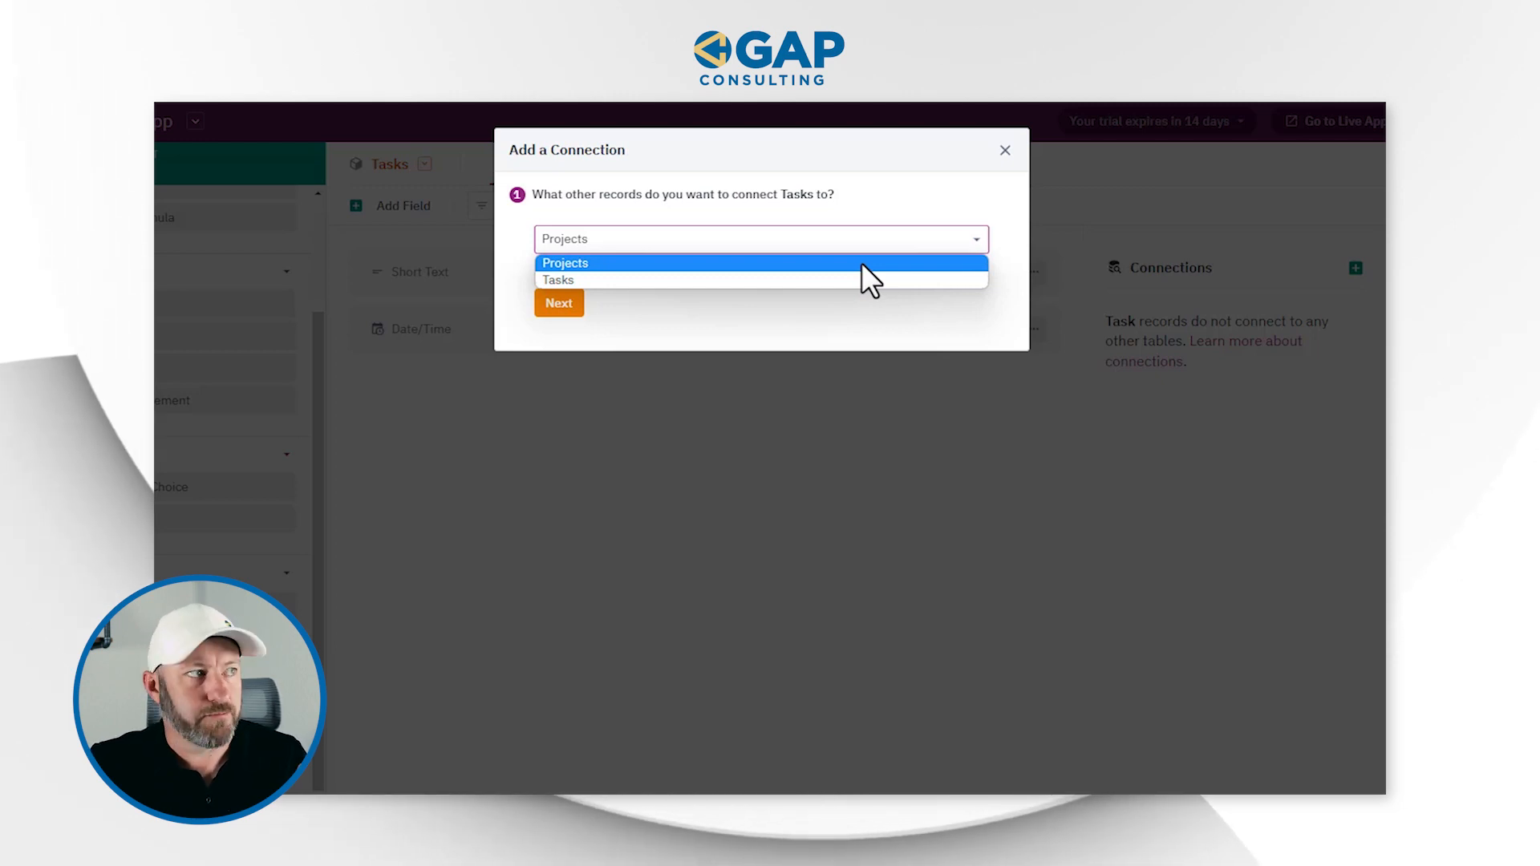
click(861, 264)
click(559, 305)
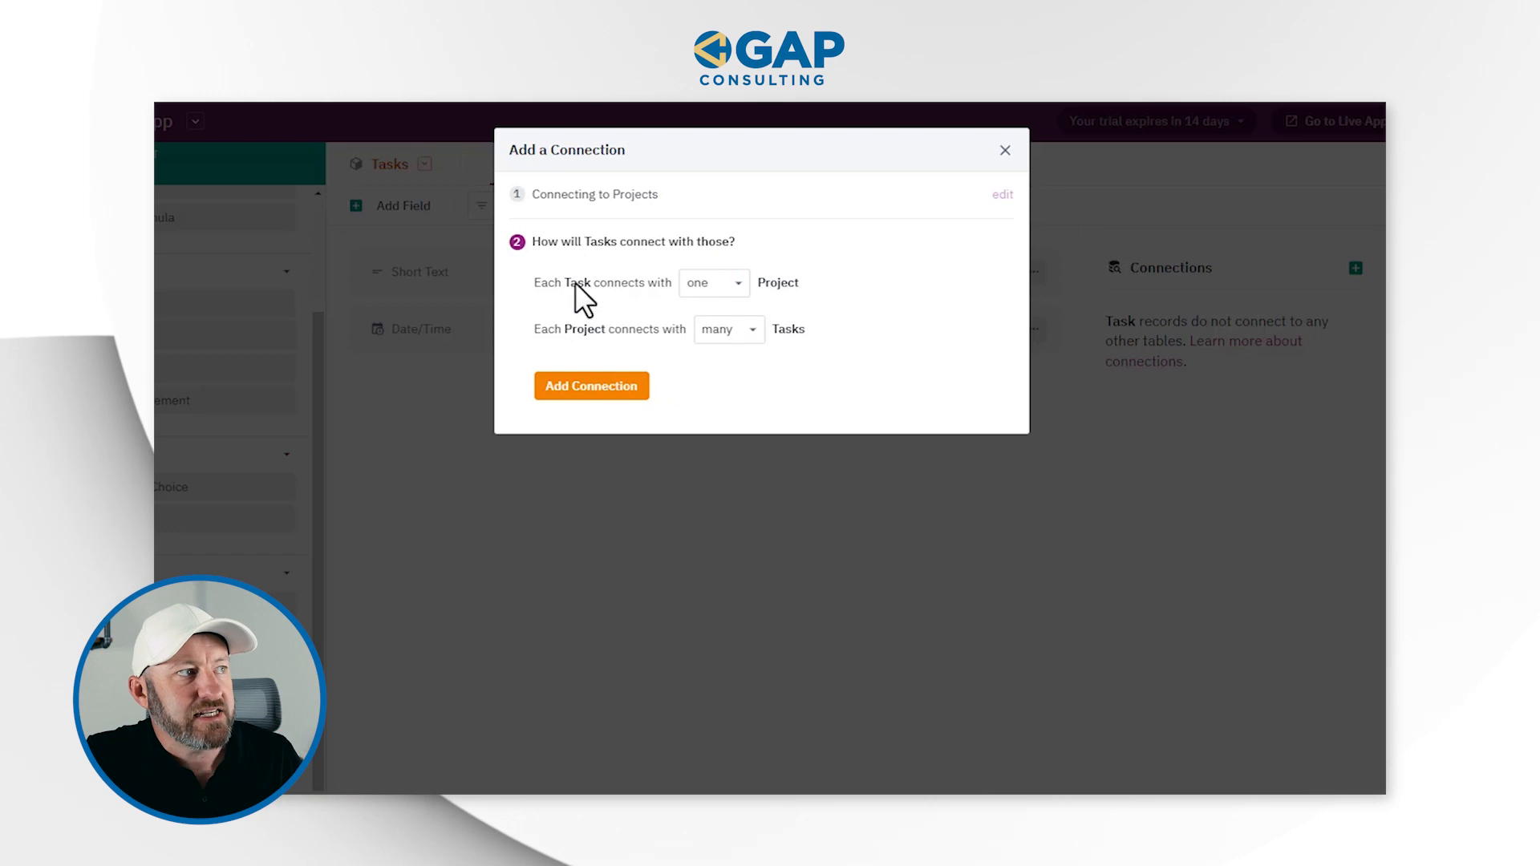
click(719, 302)
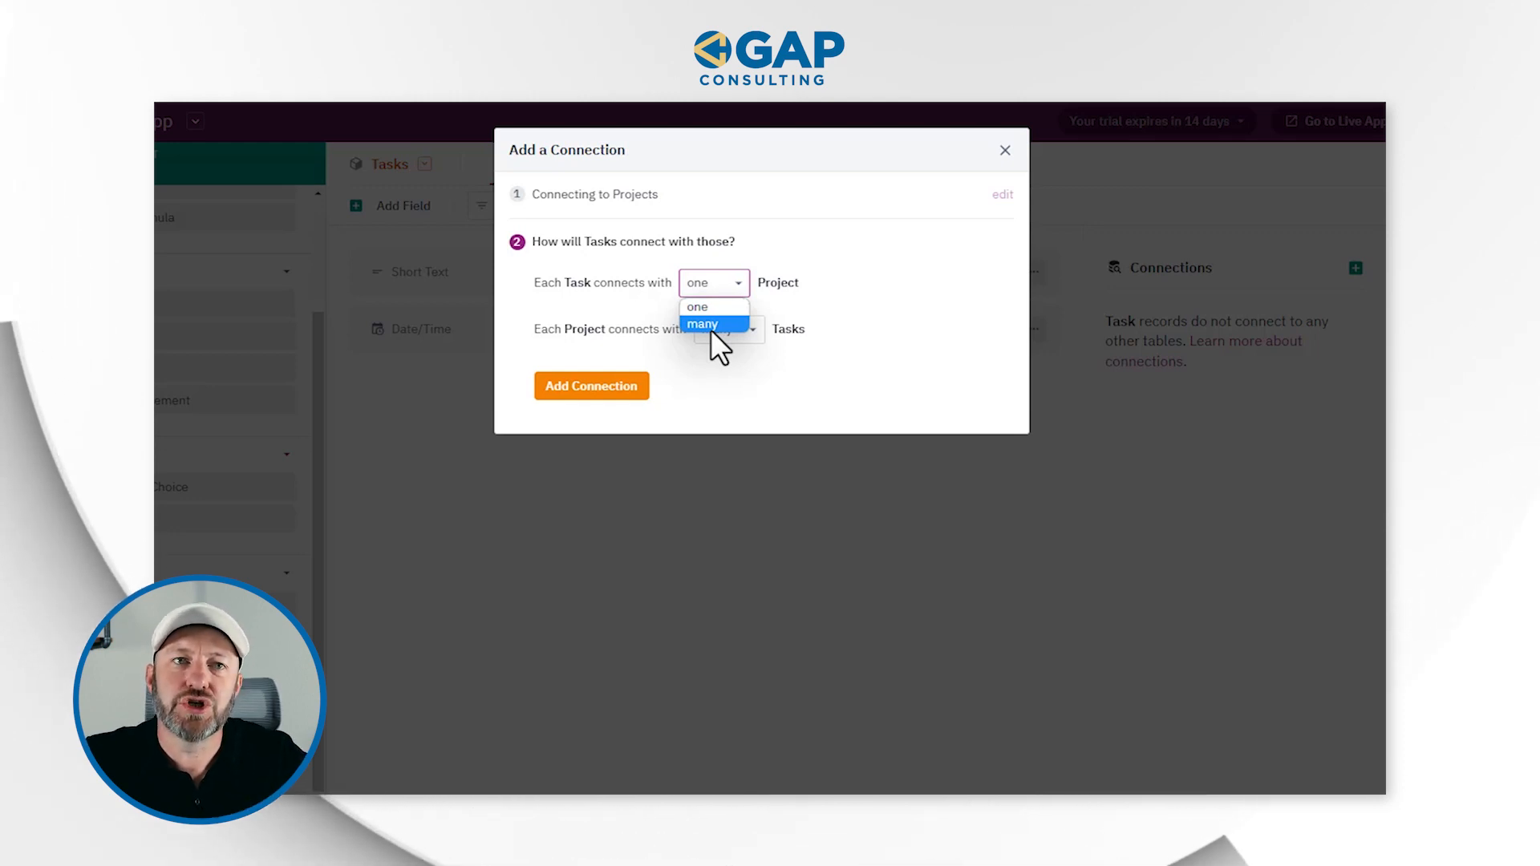
click(711, 305)
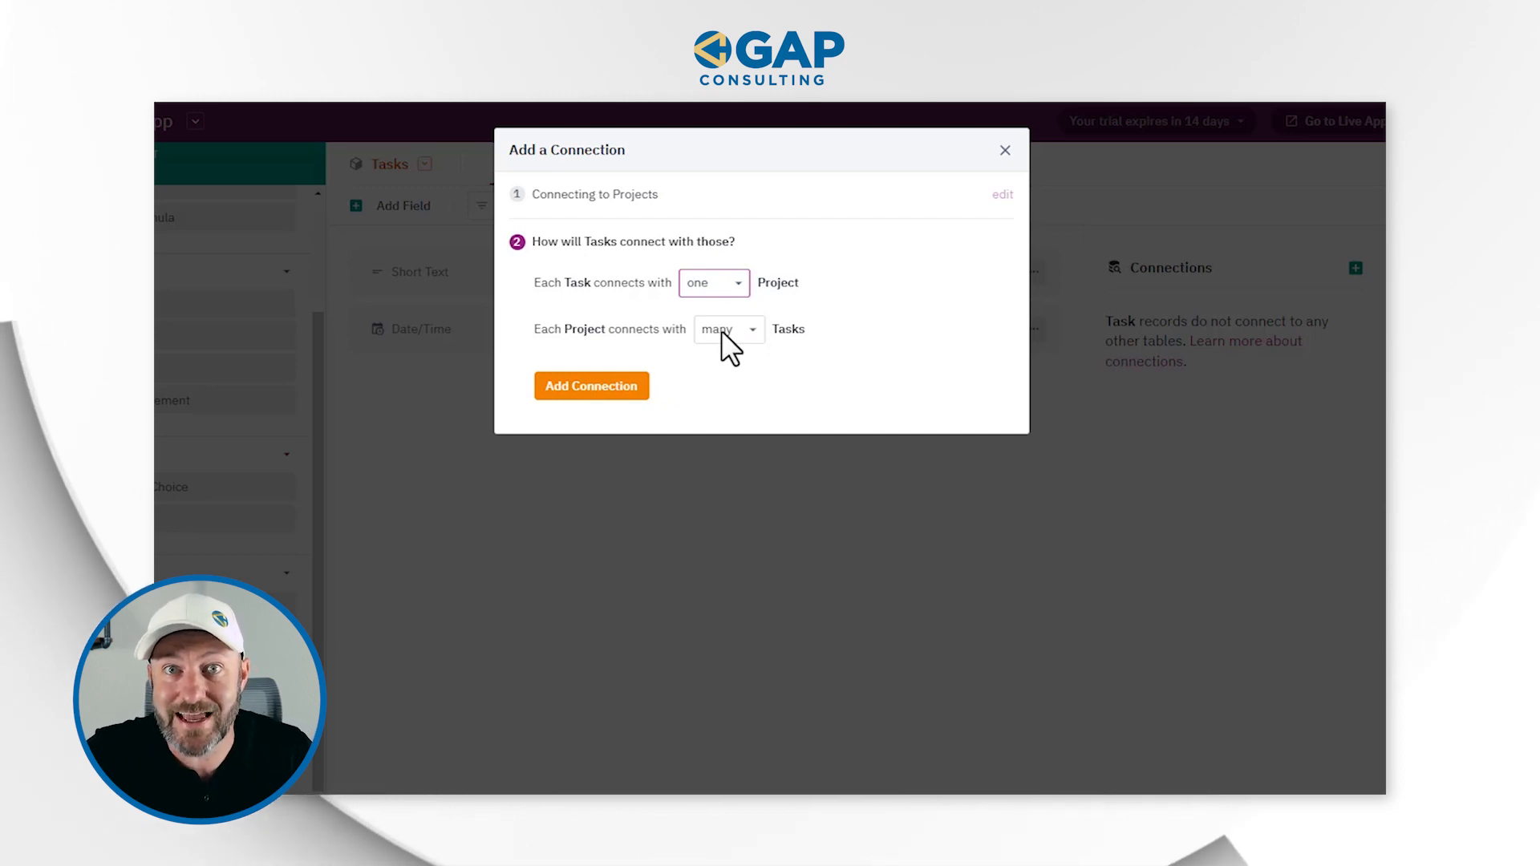
click(797, 306)
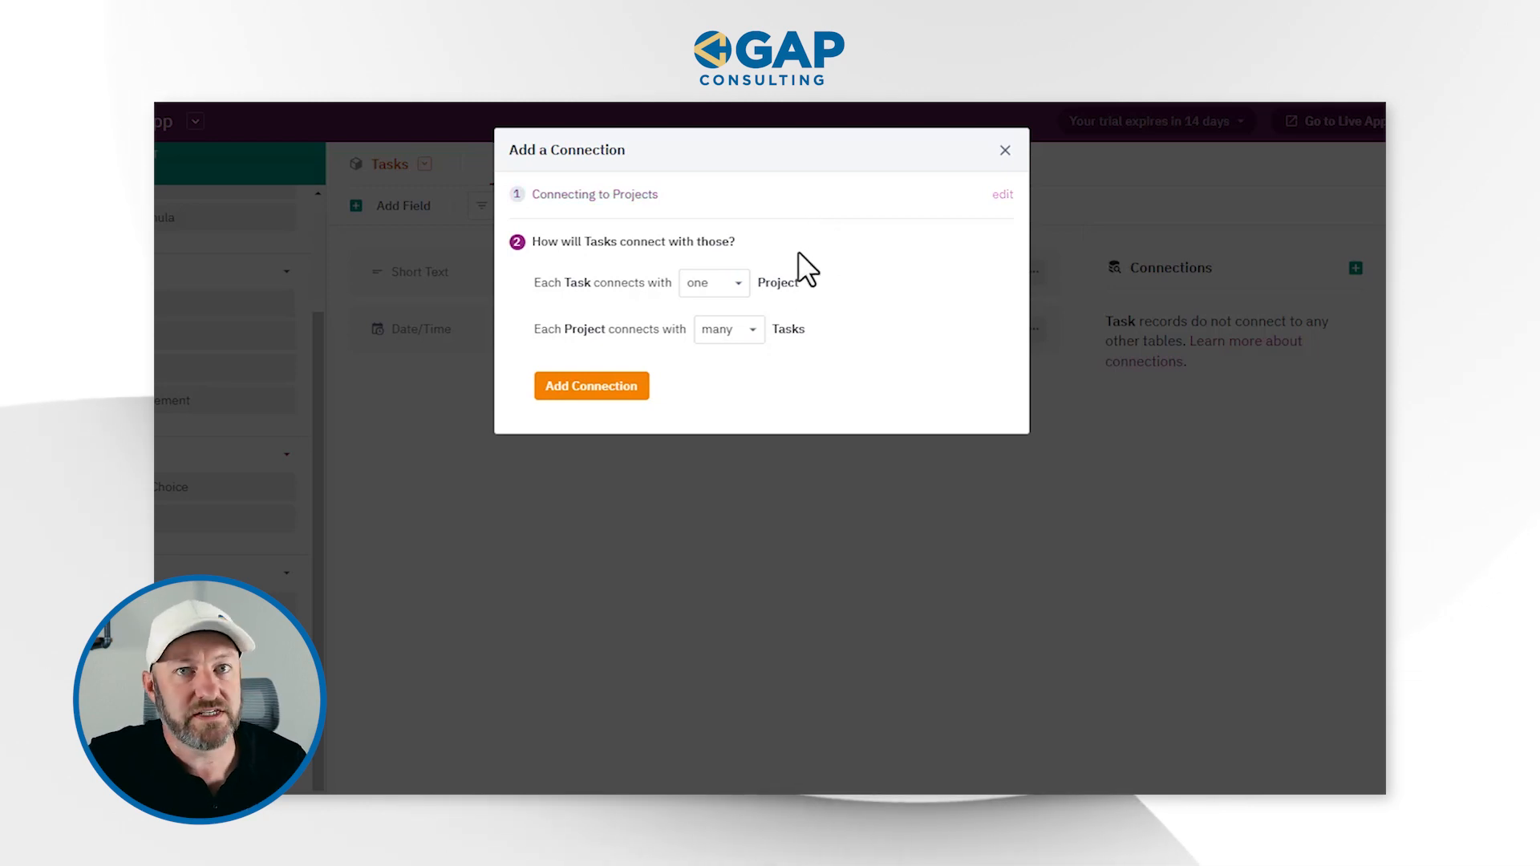
click(615, 391)
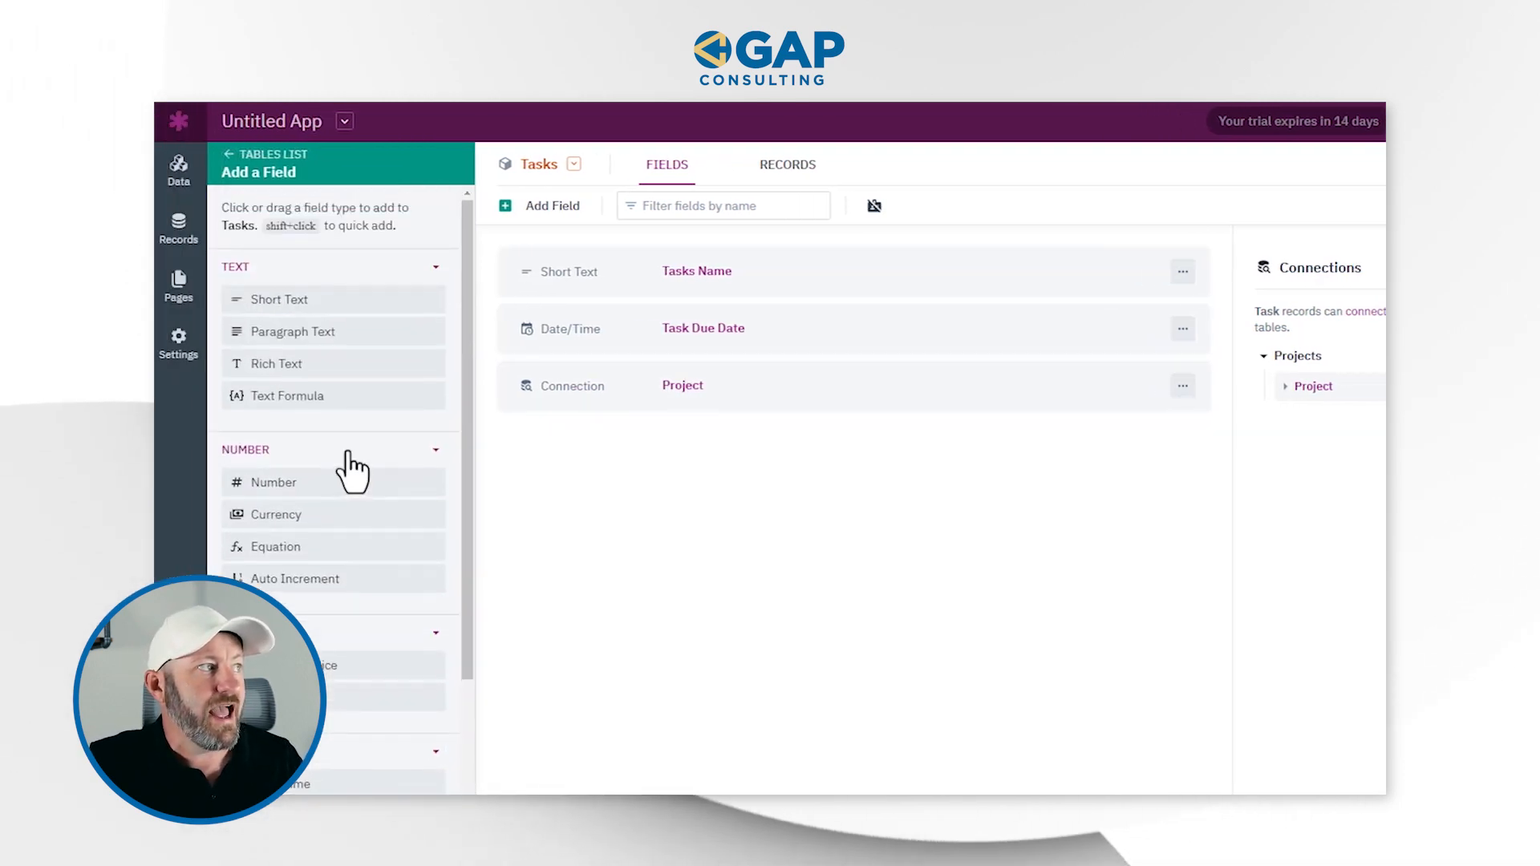
click(248, 157)
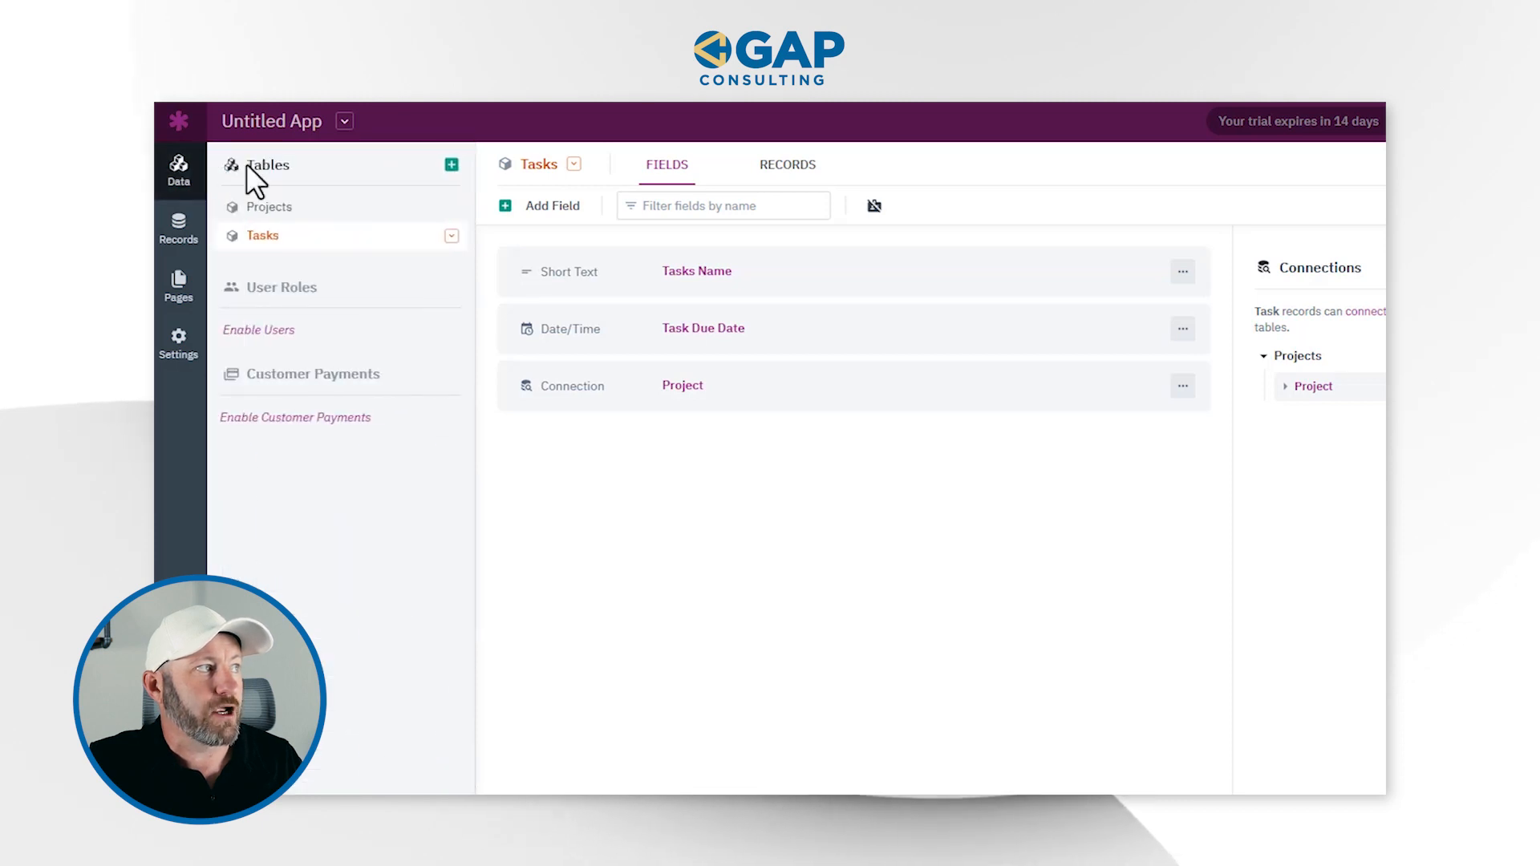
click(269, 210)
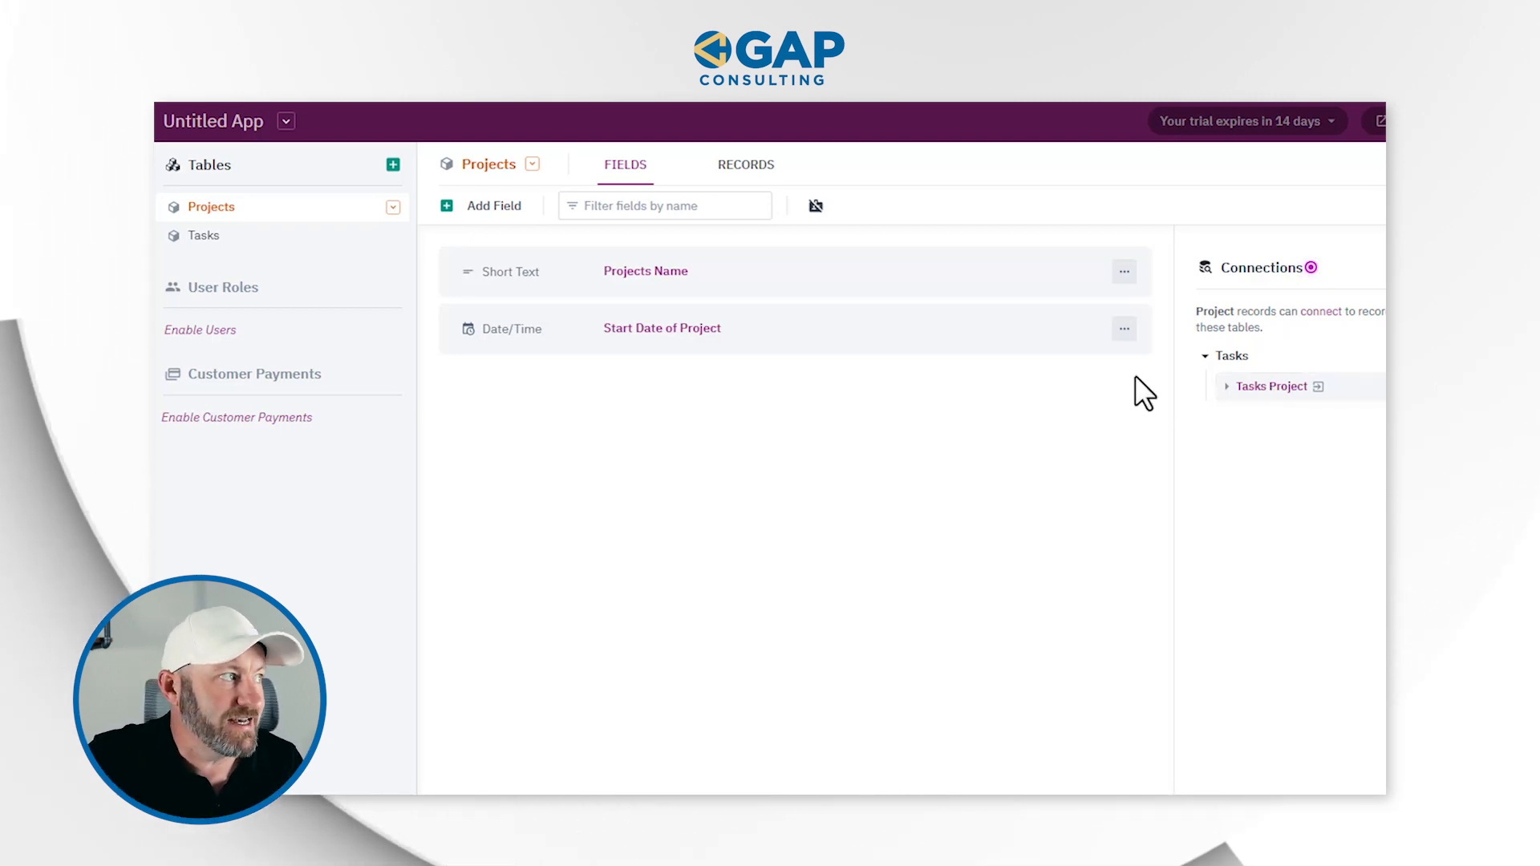
- Add the app's first page as a public page, keeping the name New Page
click(181, 280)
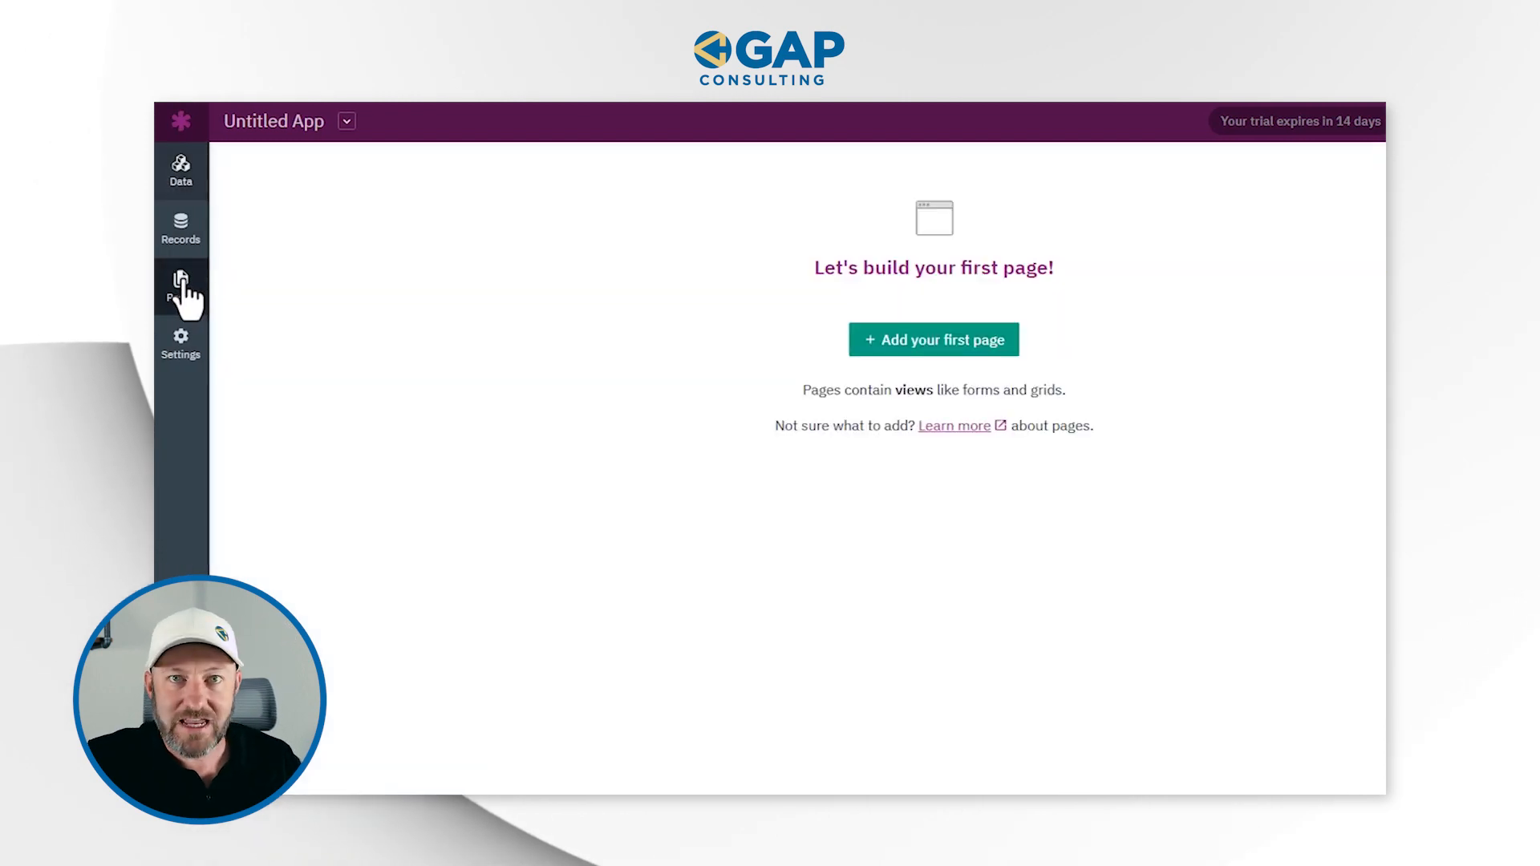
click(938, 367)
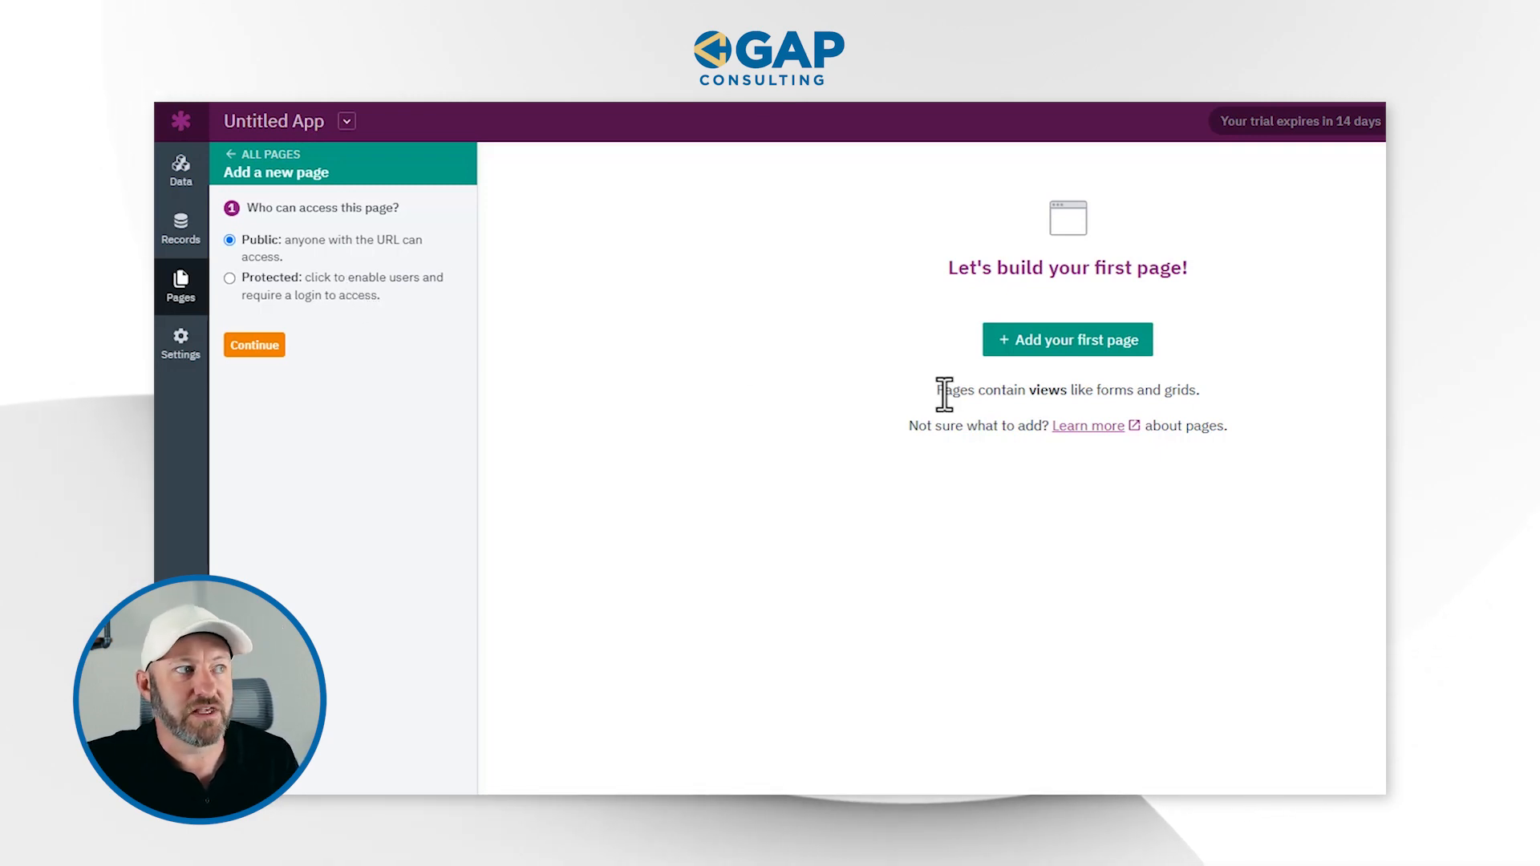
click(245, 346)
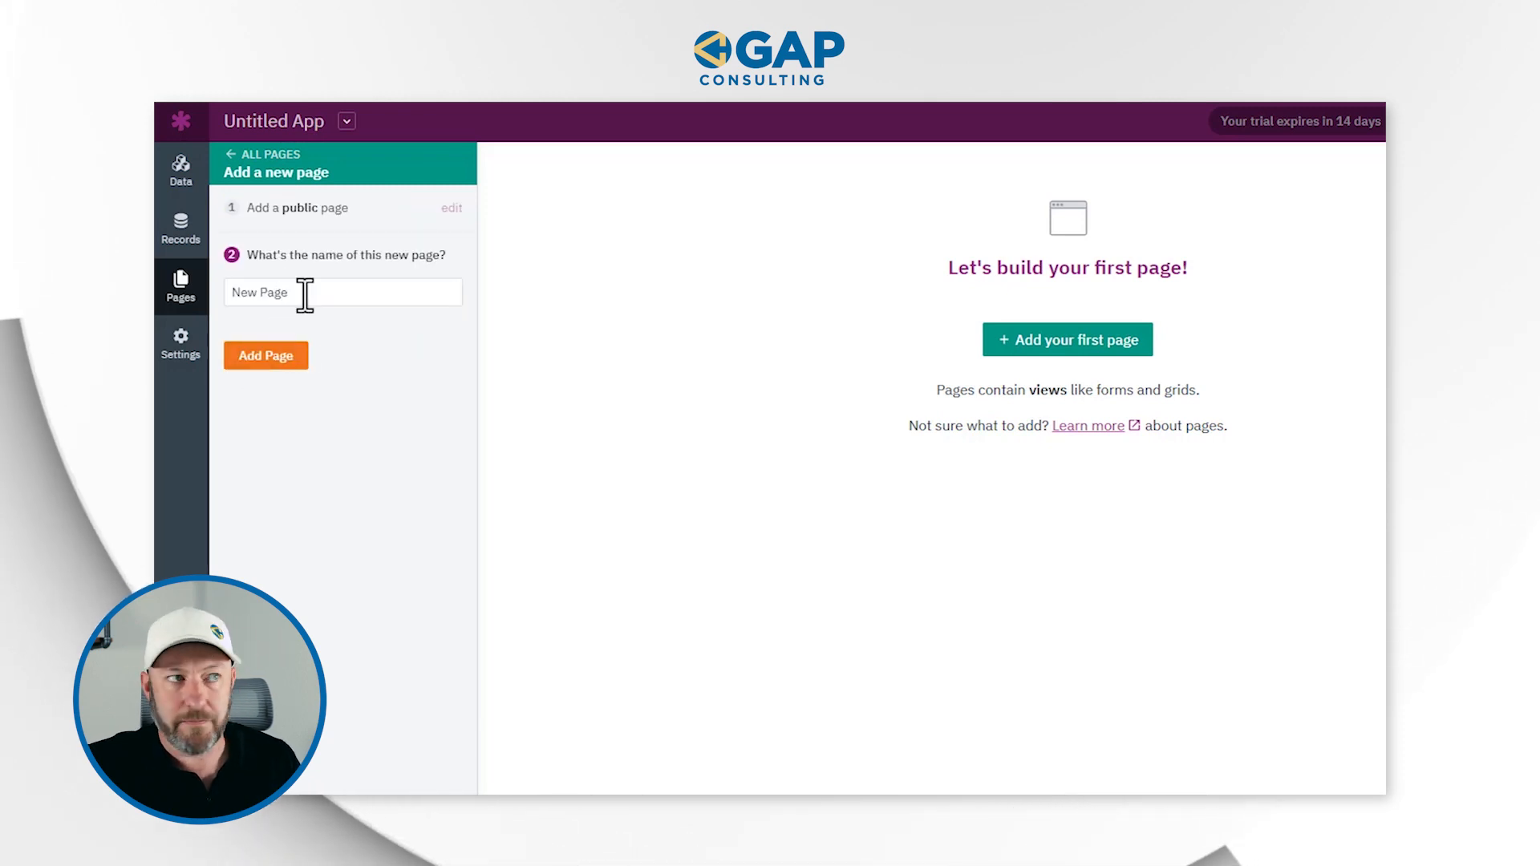
click(282, 365)
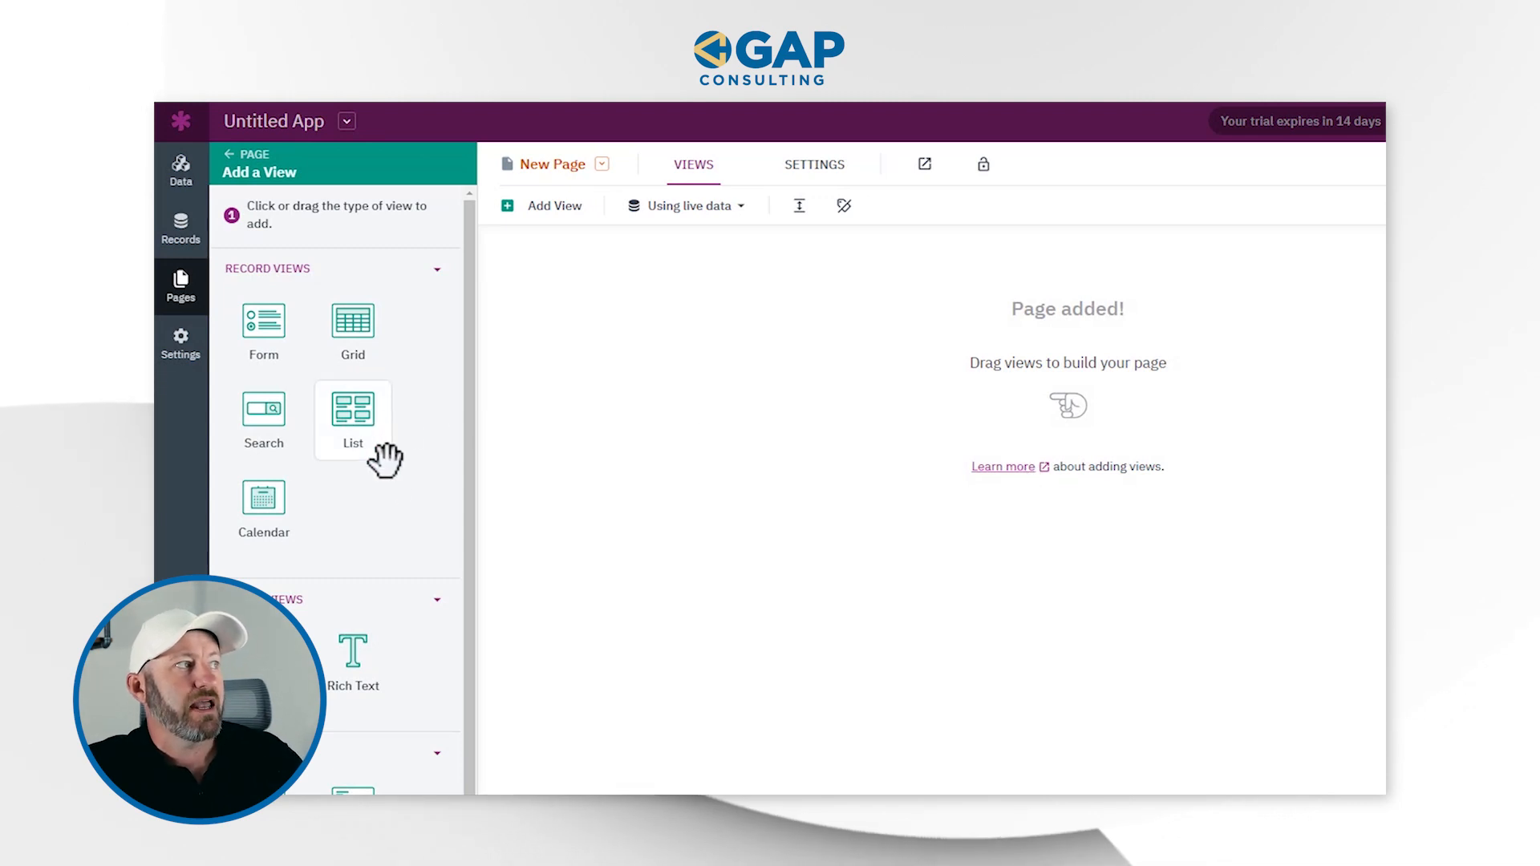
- Look through the available view types and start a list view on New Page that displays Projects records
scroll(382, 502, down, 5)
drag(371, 510, 363, 494)
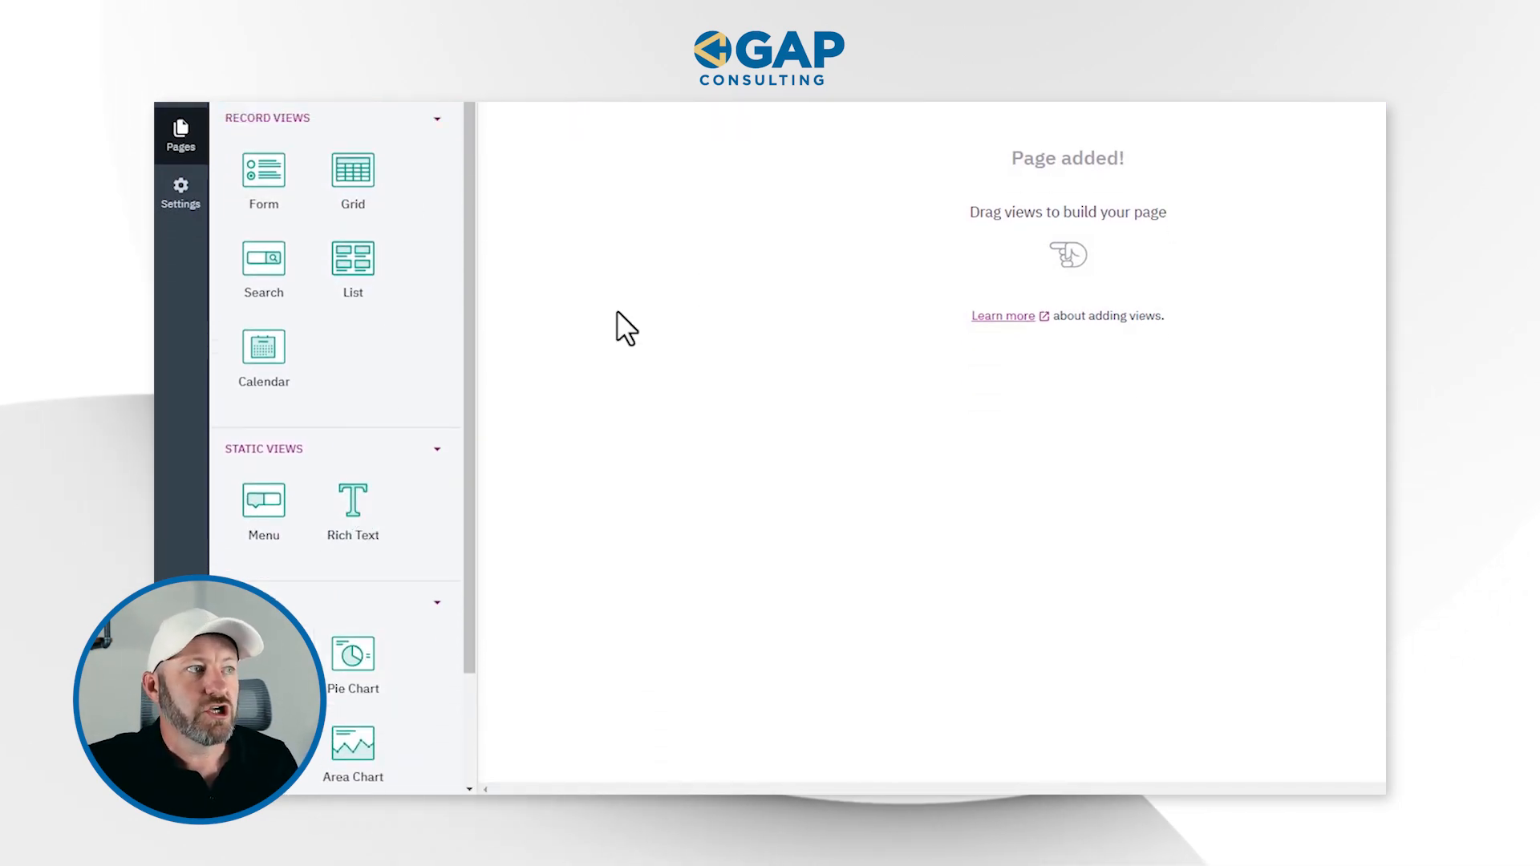
scroll(882, 385, up, 2)
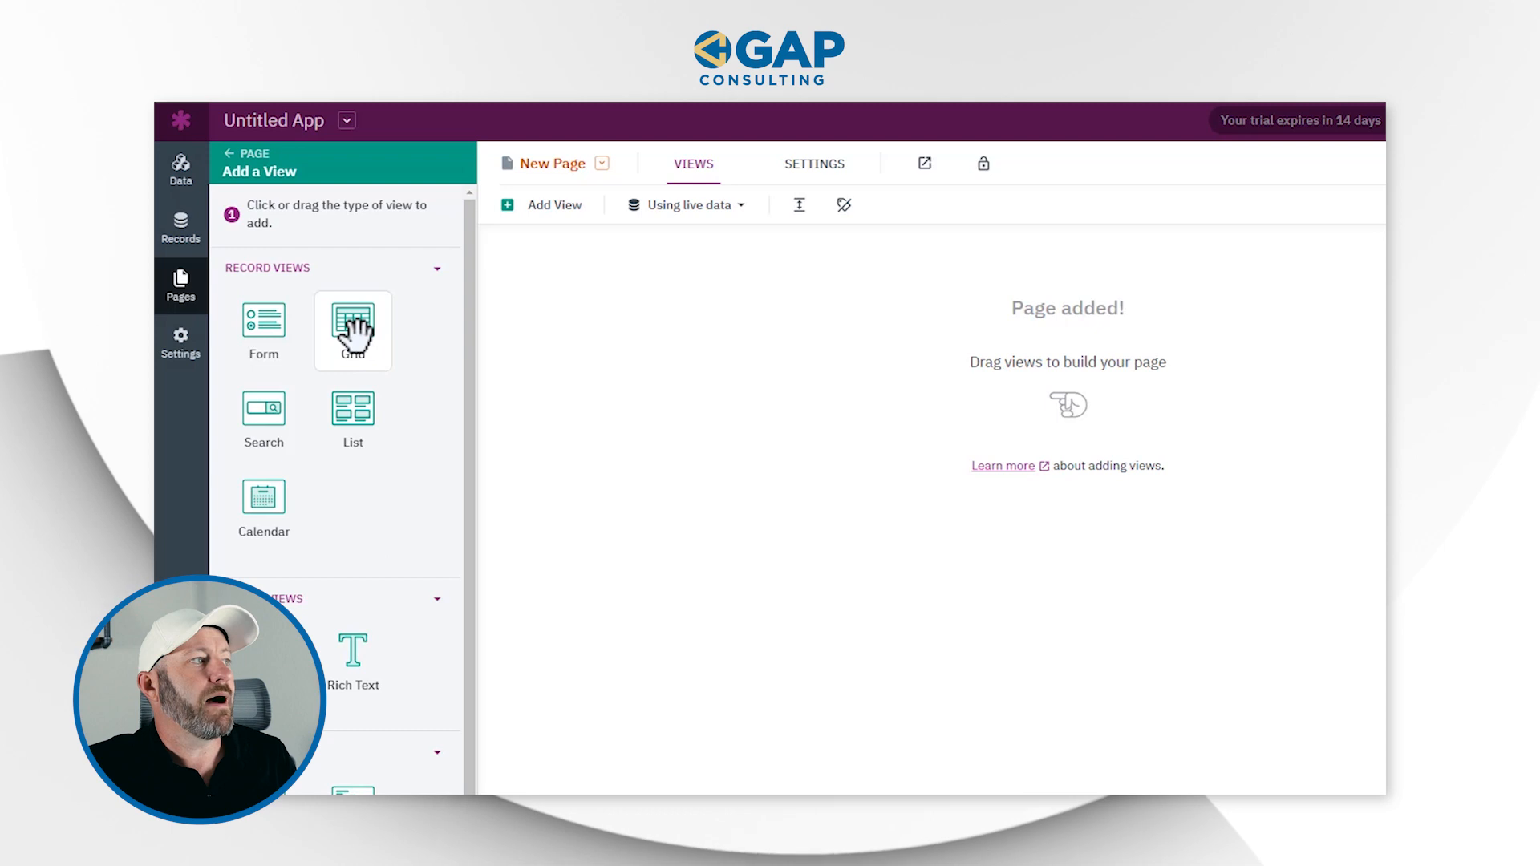
click(350, 409)
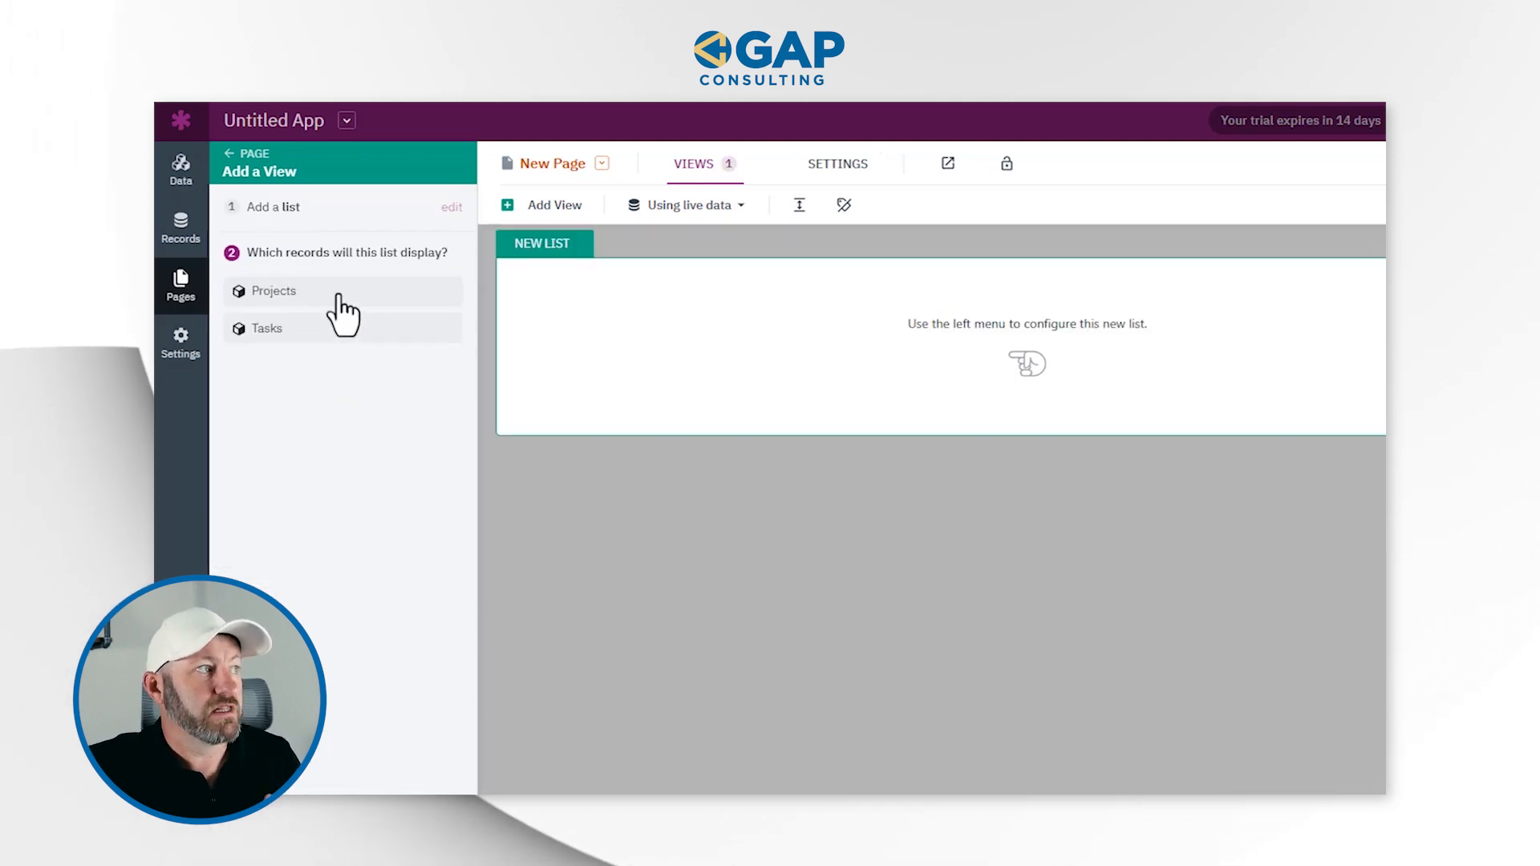
click(338, 295)
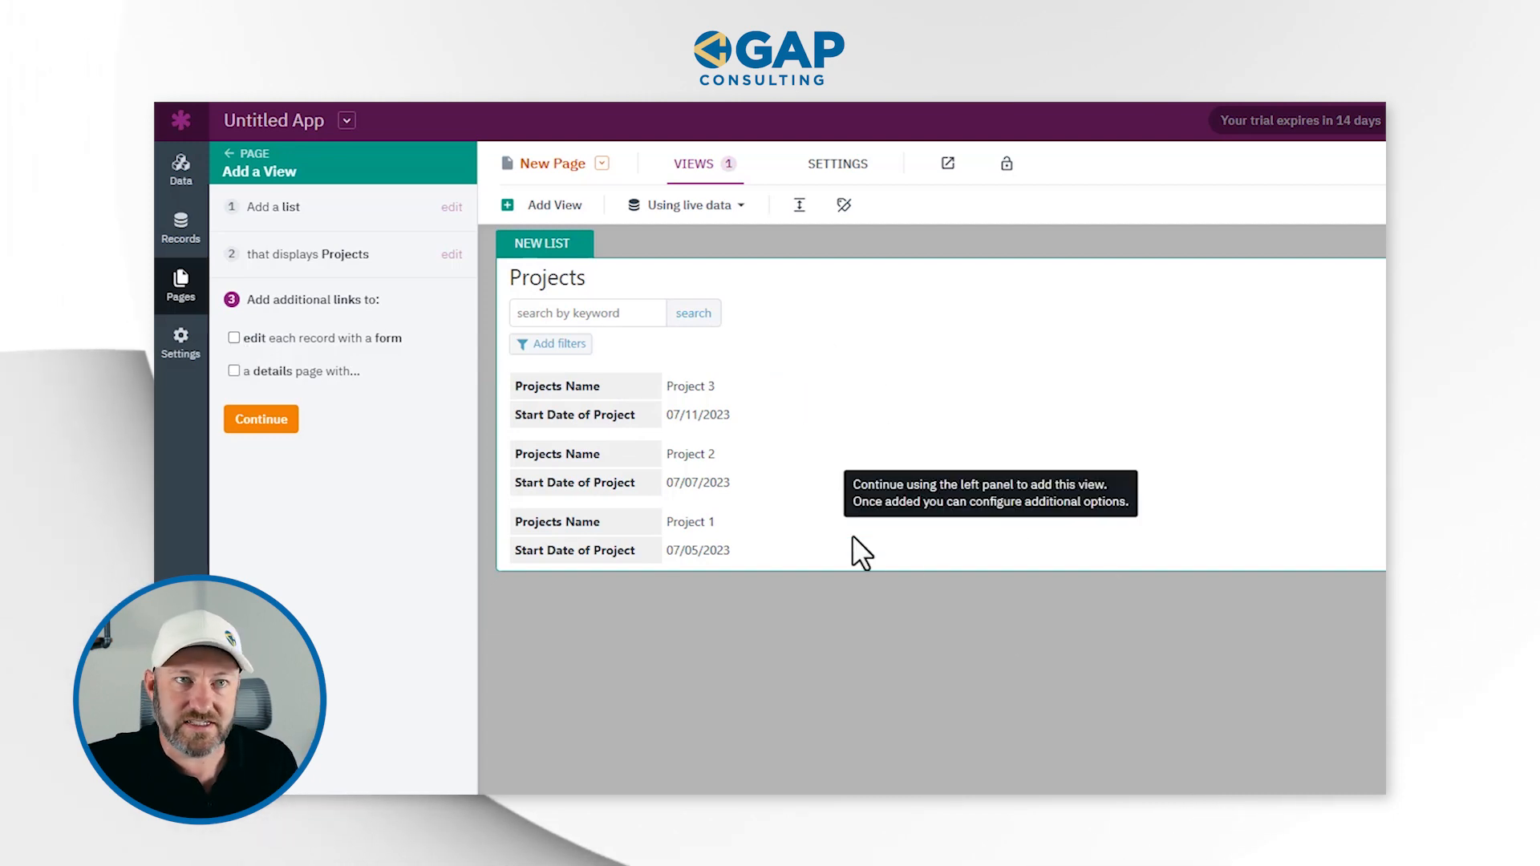
- Include a form link to edit each record, add the list with the view name Projects, and return to the pages overview
click(250, 339)
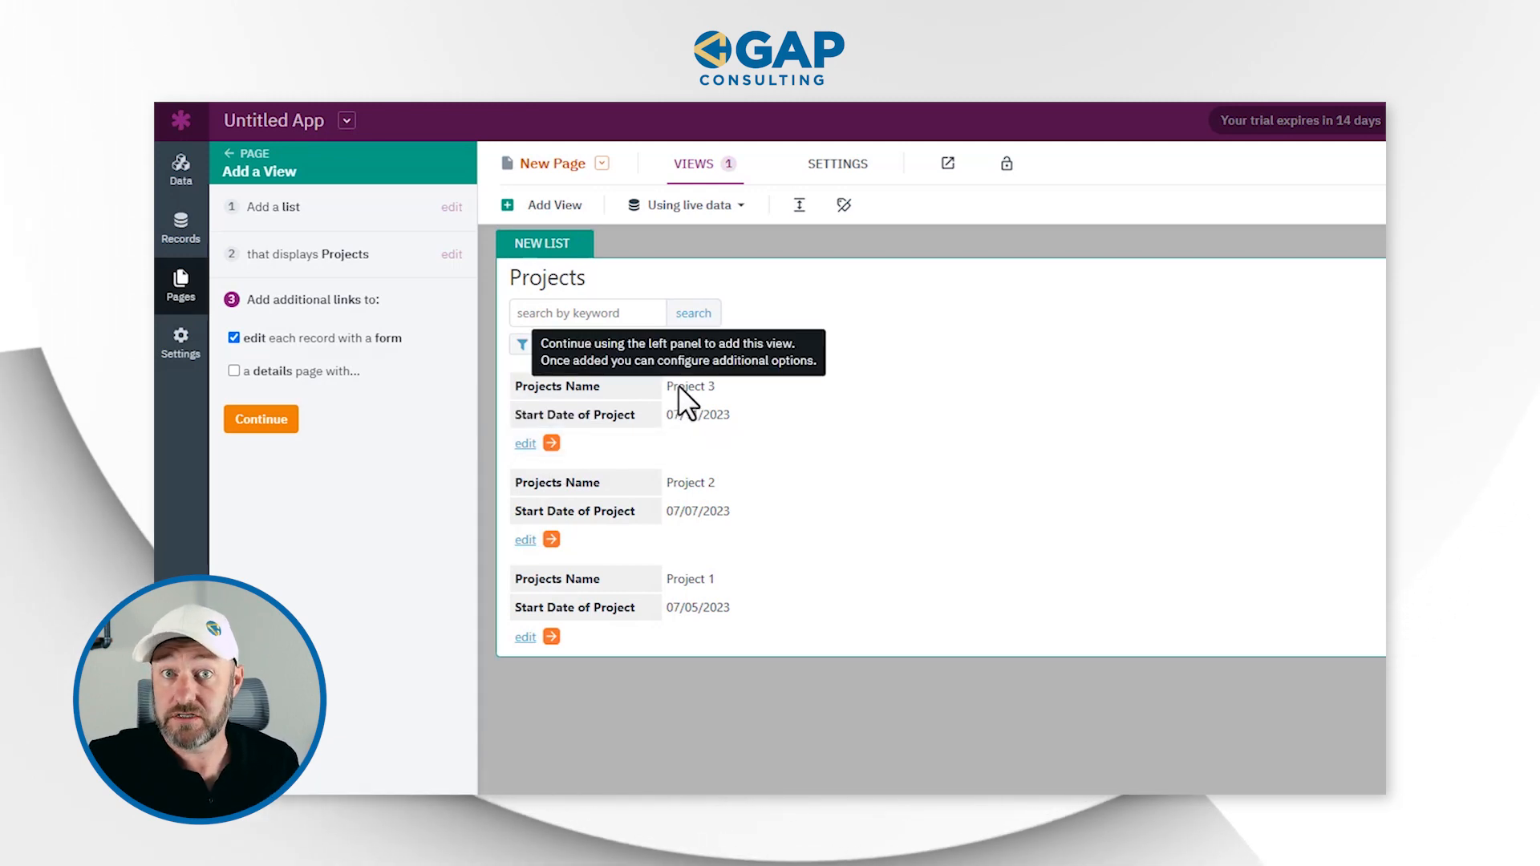
click(314, 374)
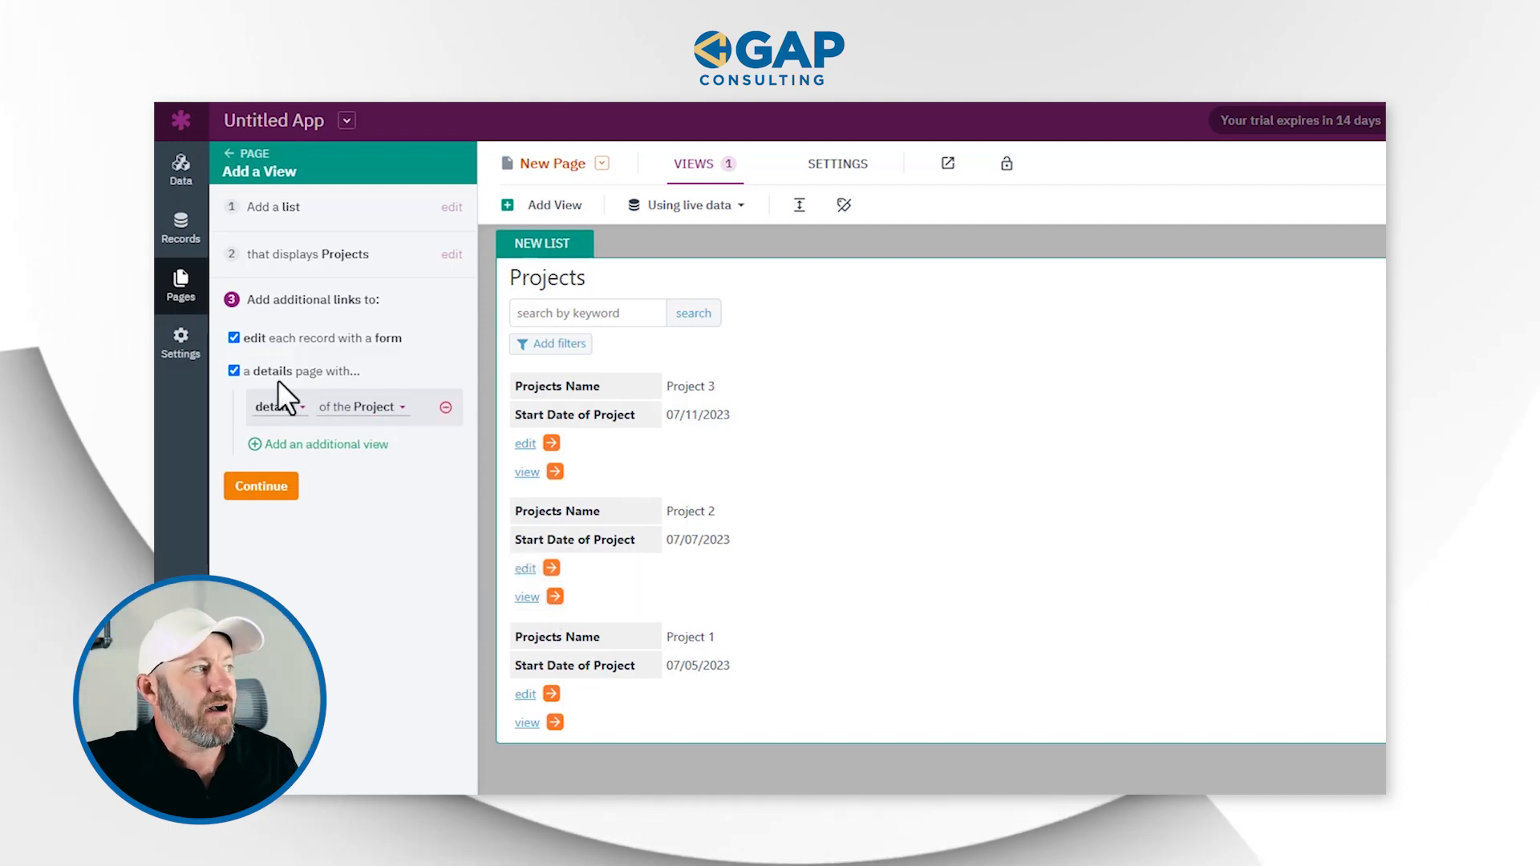
click(233, 371)
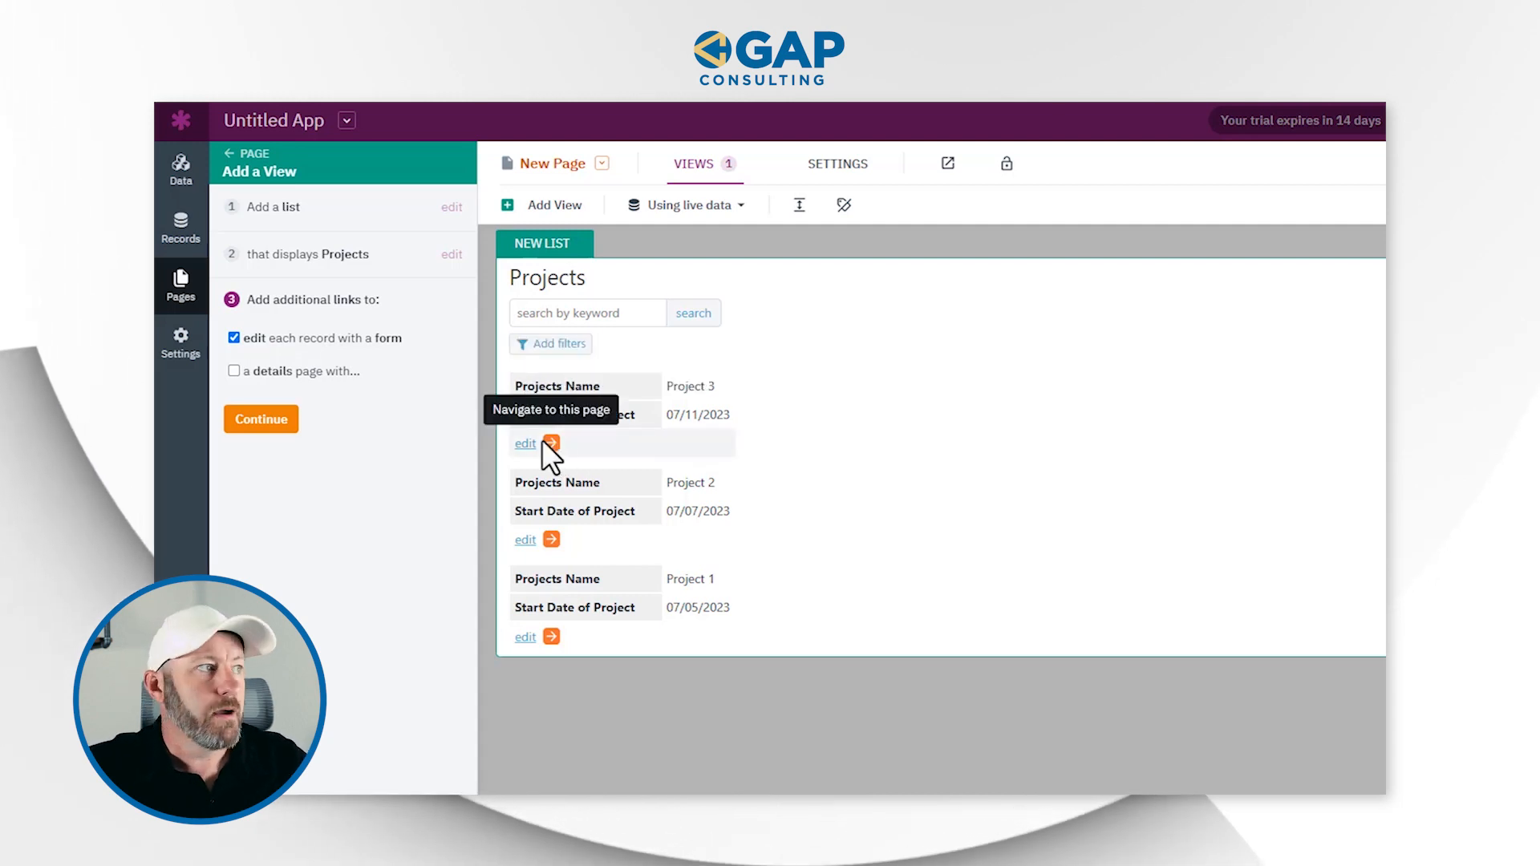
click(255, 423)
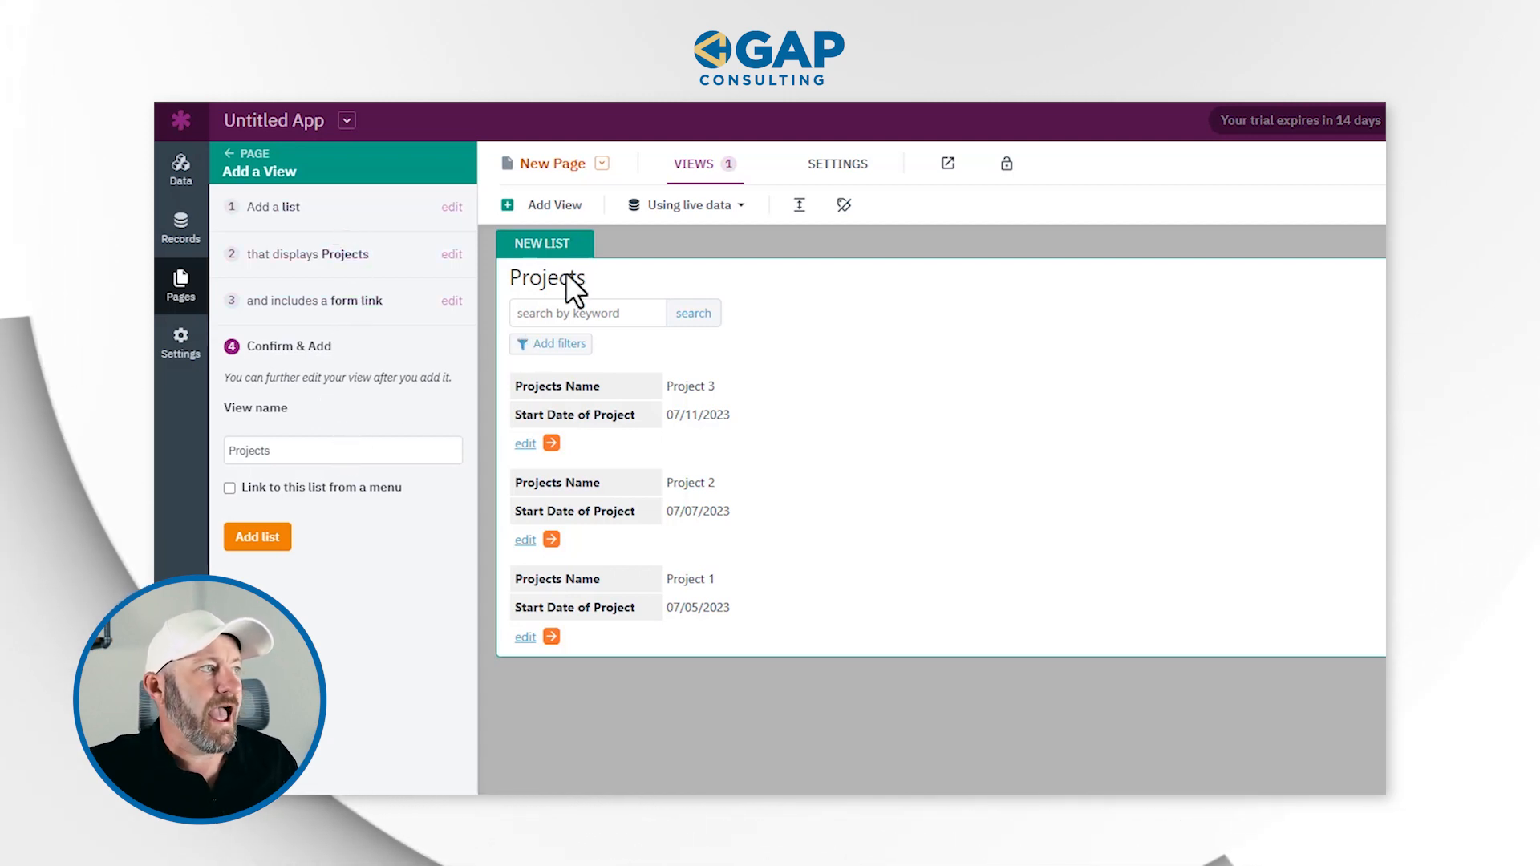
click(304, 442)
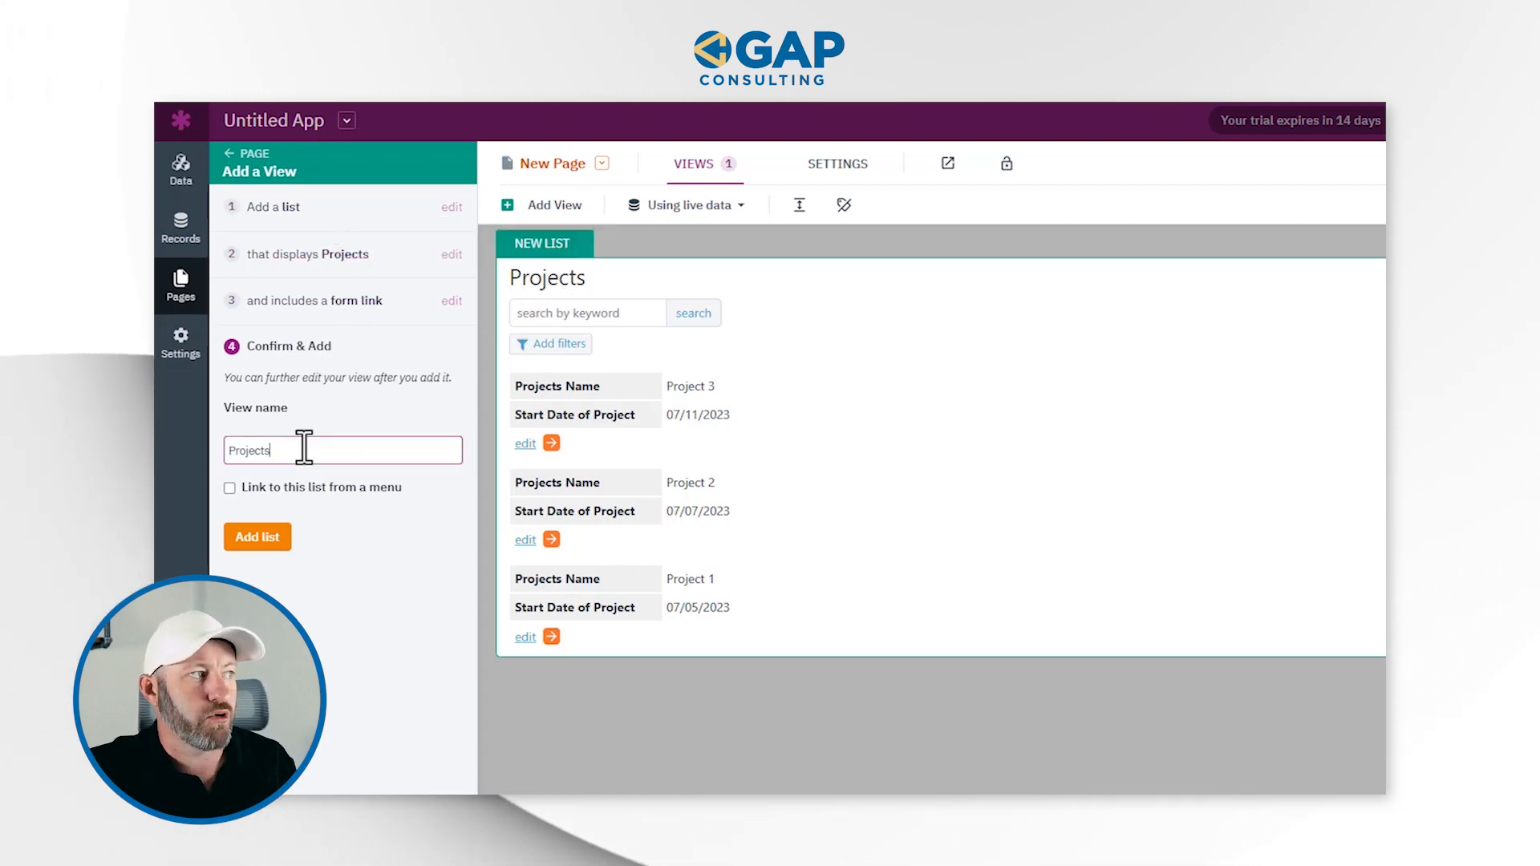
click(259, 539)
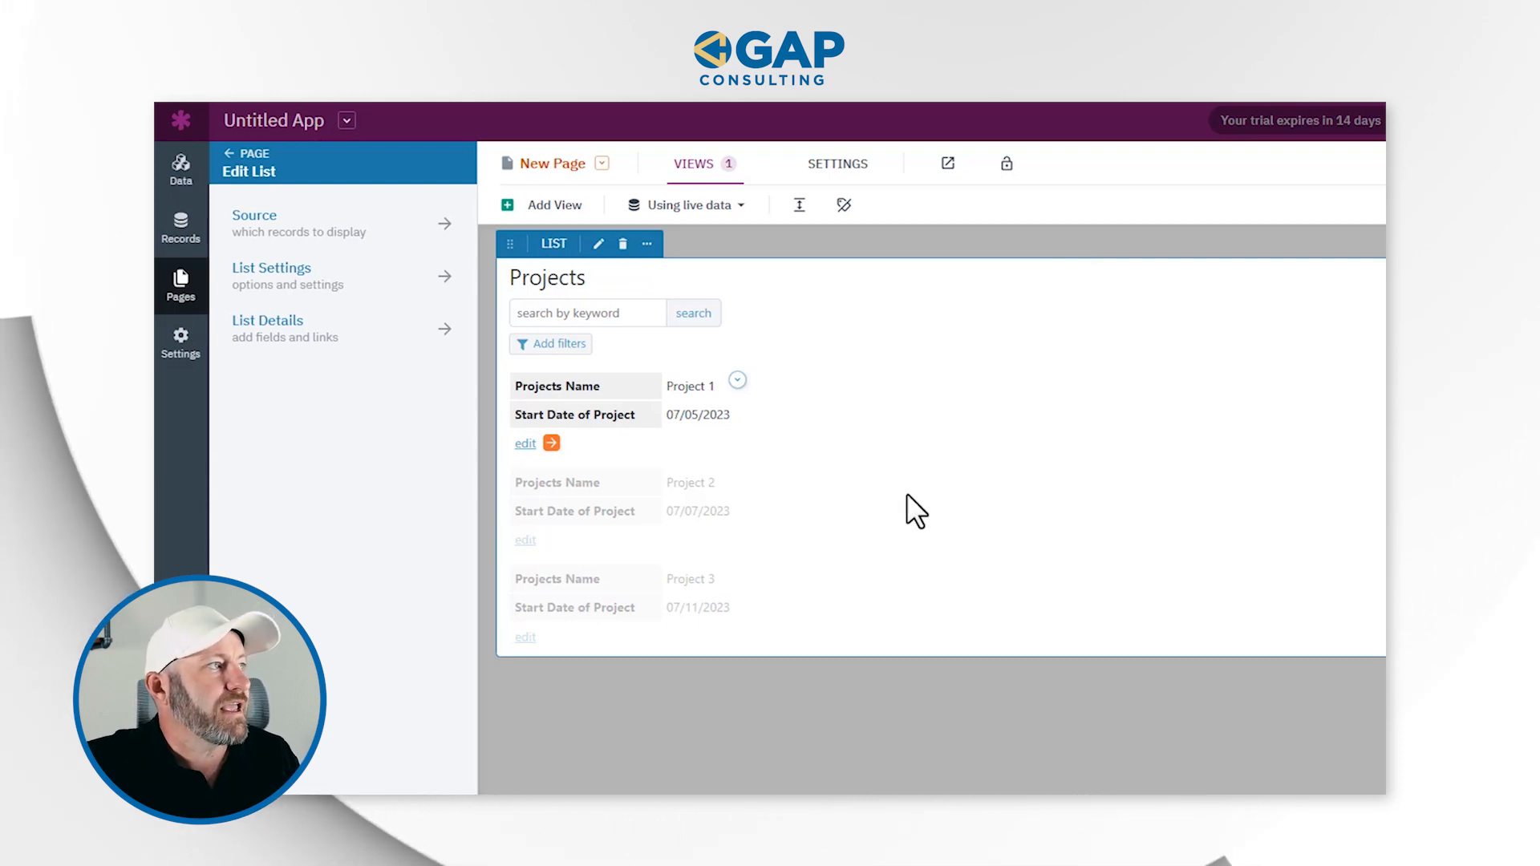
click(233, 168)
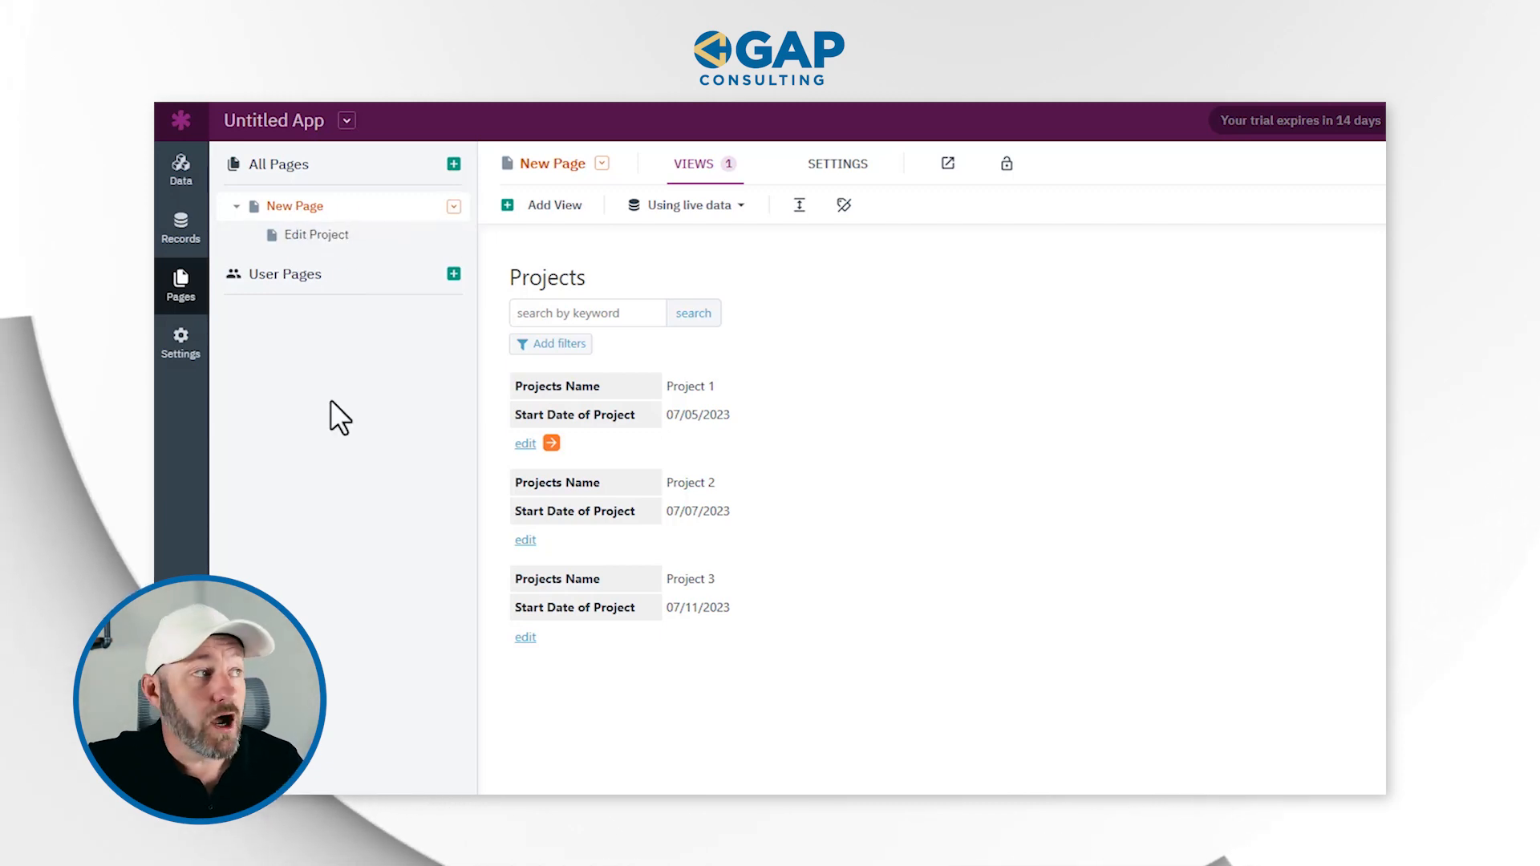
- Add a pivot table report that displays Tasks records to New Page, with the view name Tasks, and return to the report settings
click(536, 210)
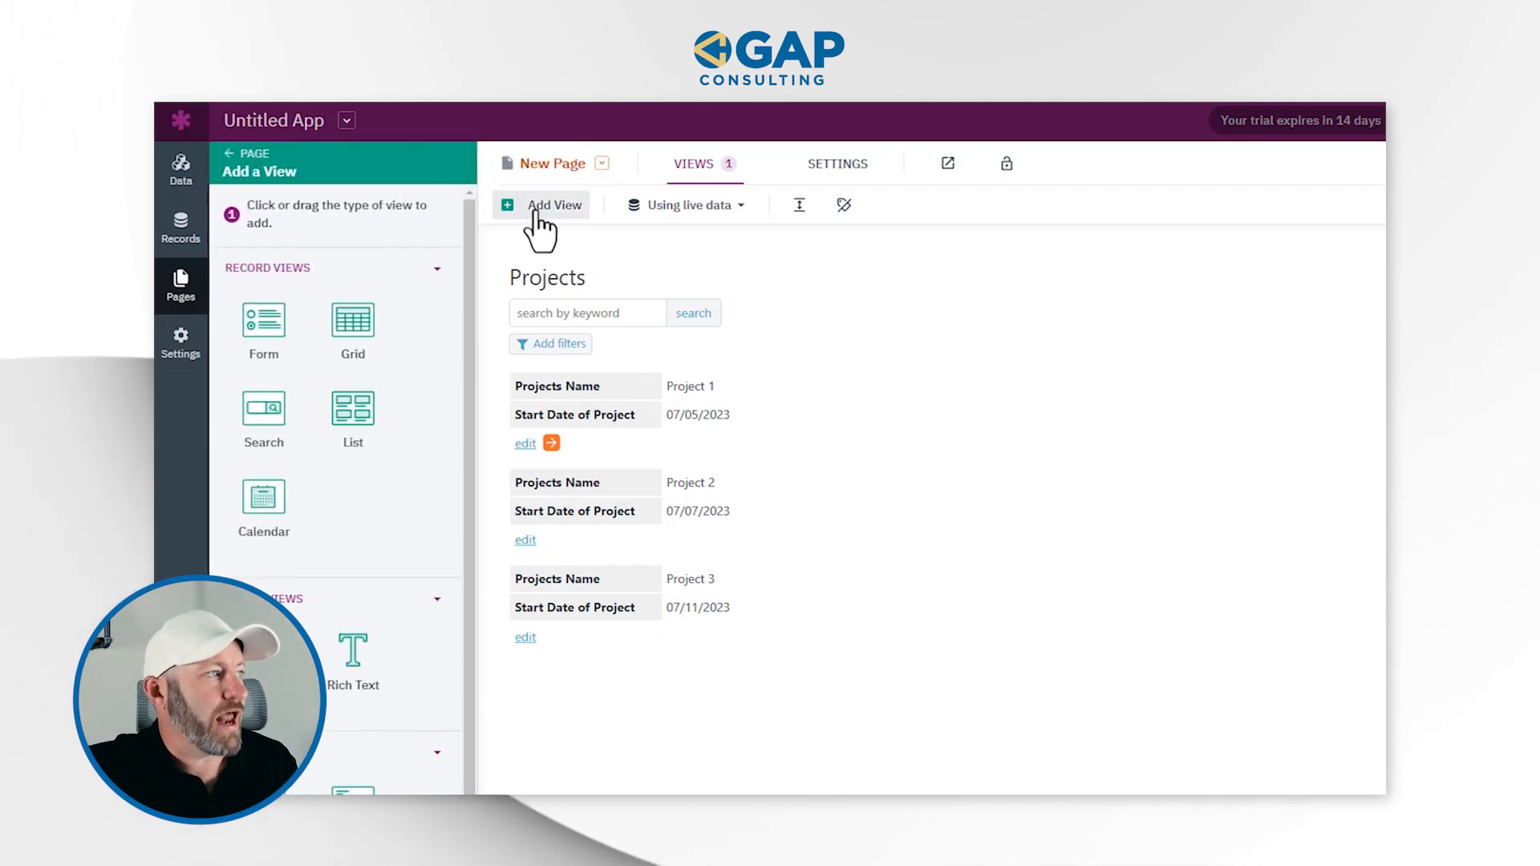
scroll(336, 531, down, 5)
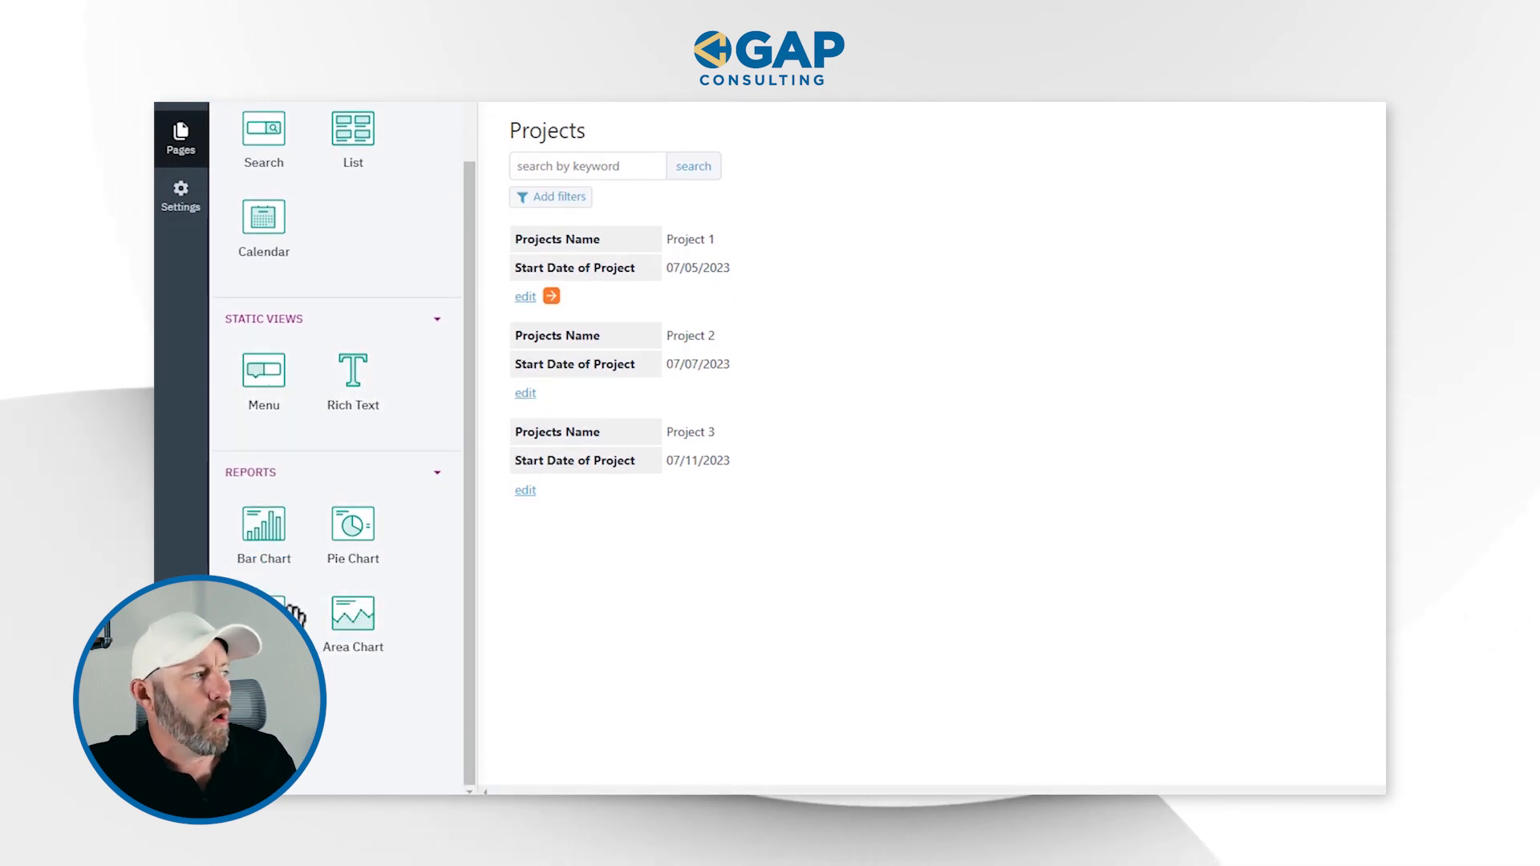
scroll(297, 614, down, 3)
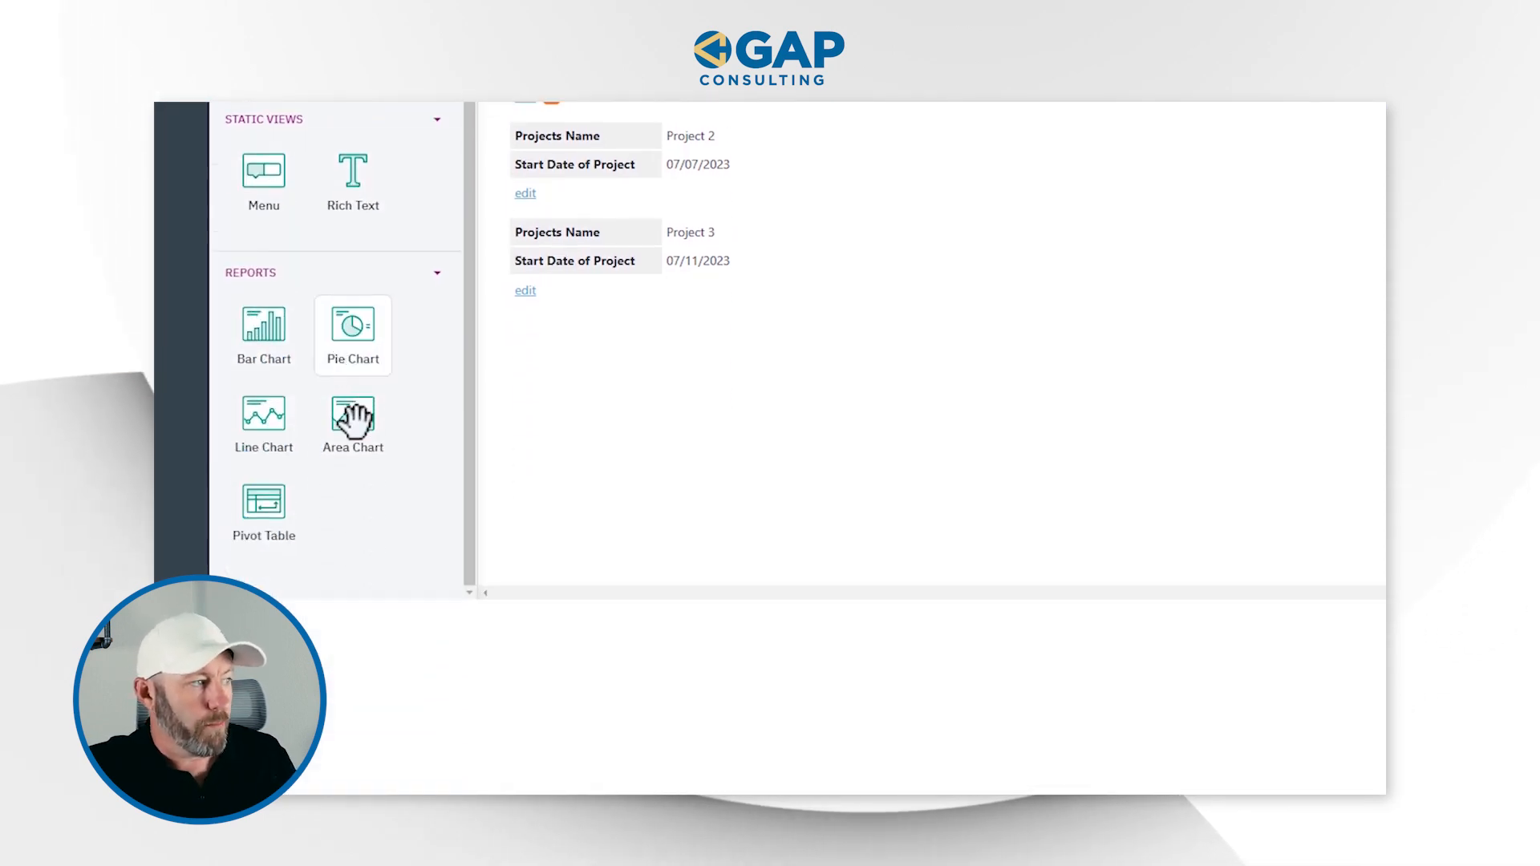
click(265, 504)
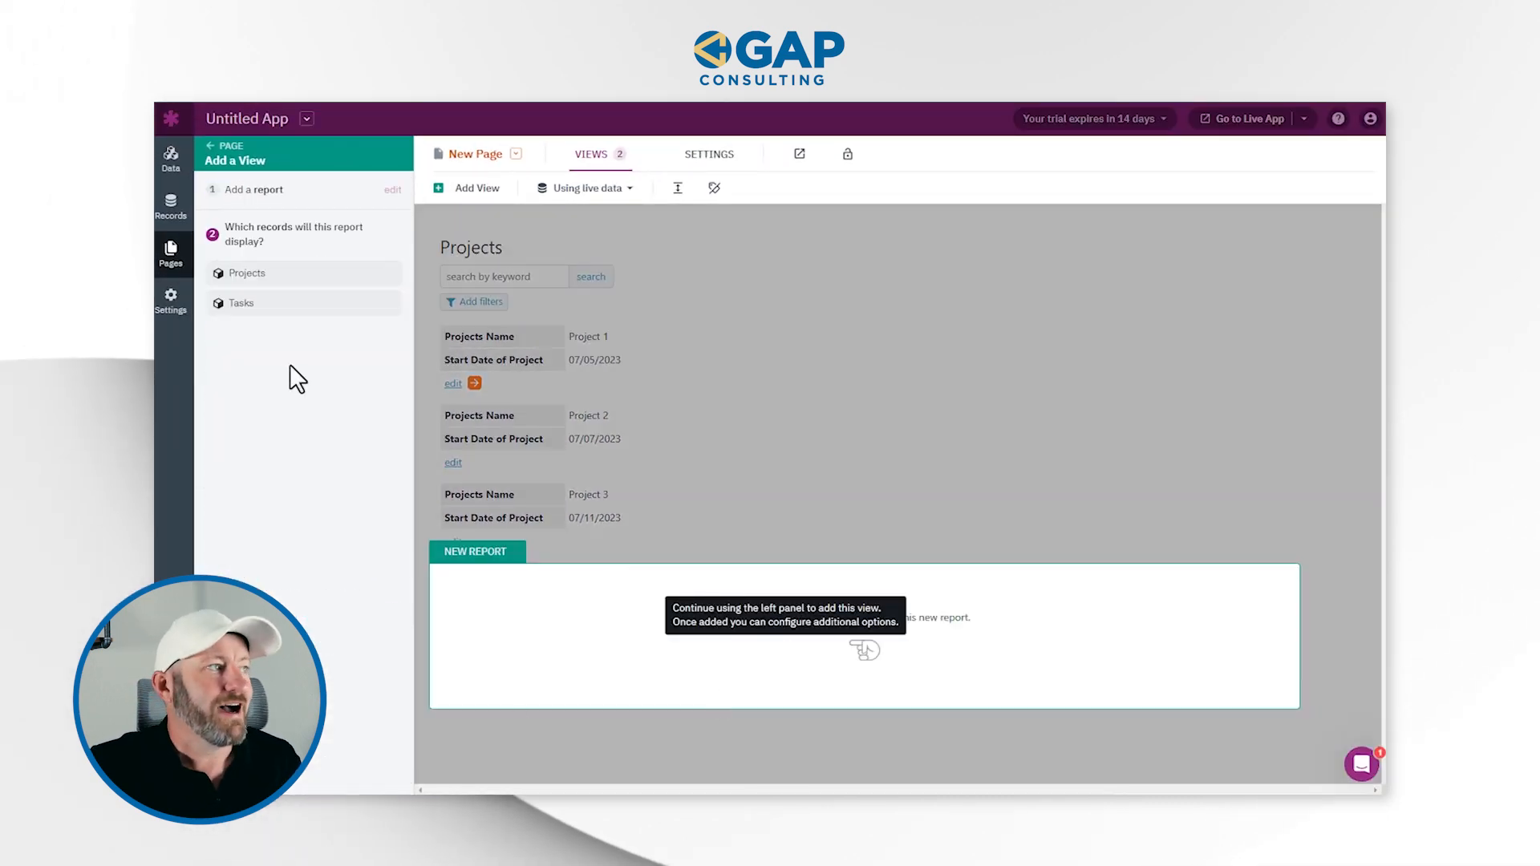
click(272, 303)
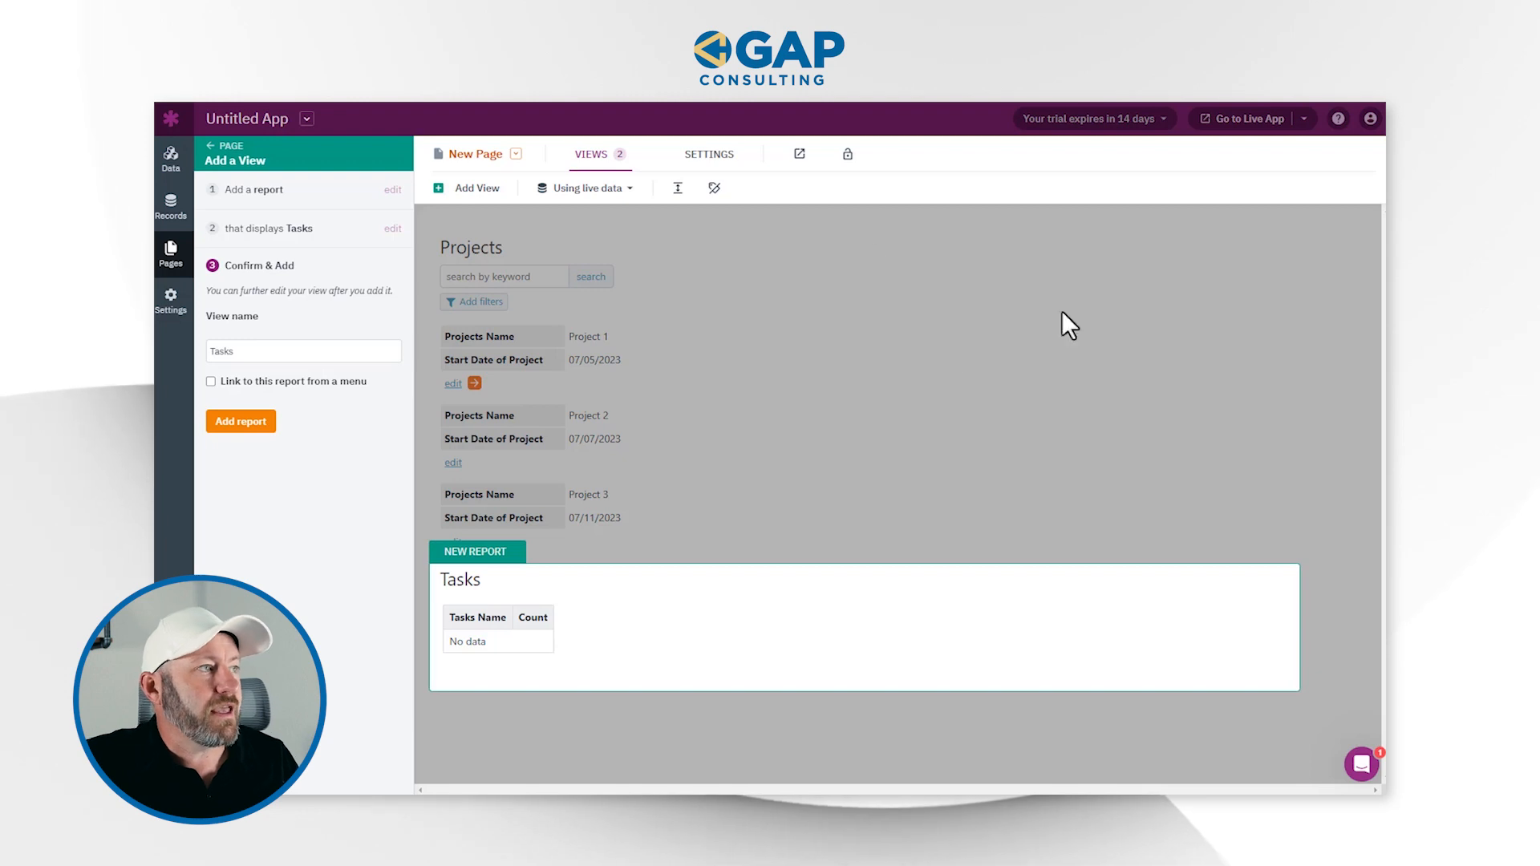
click(250, 423)
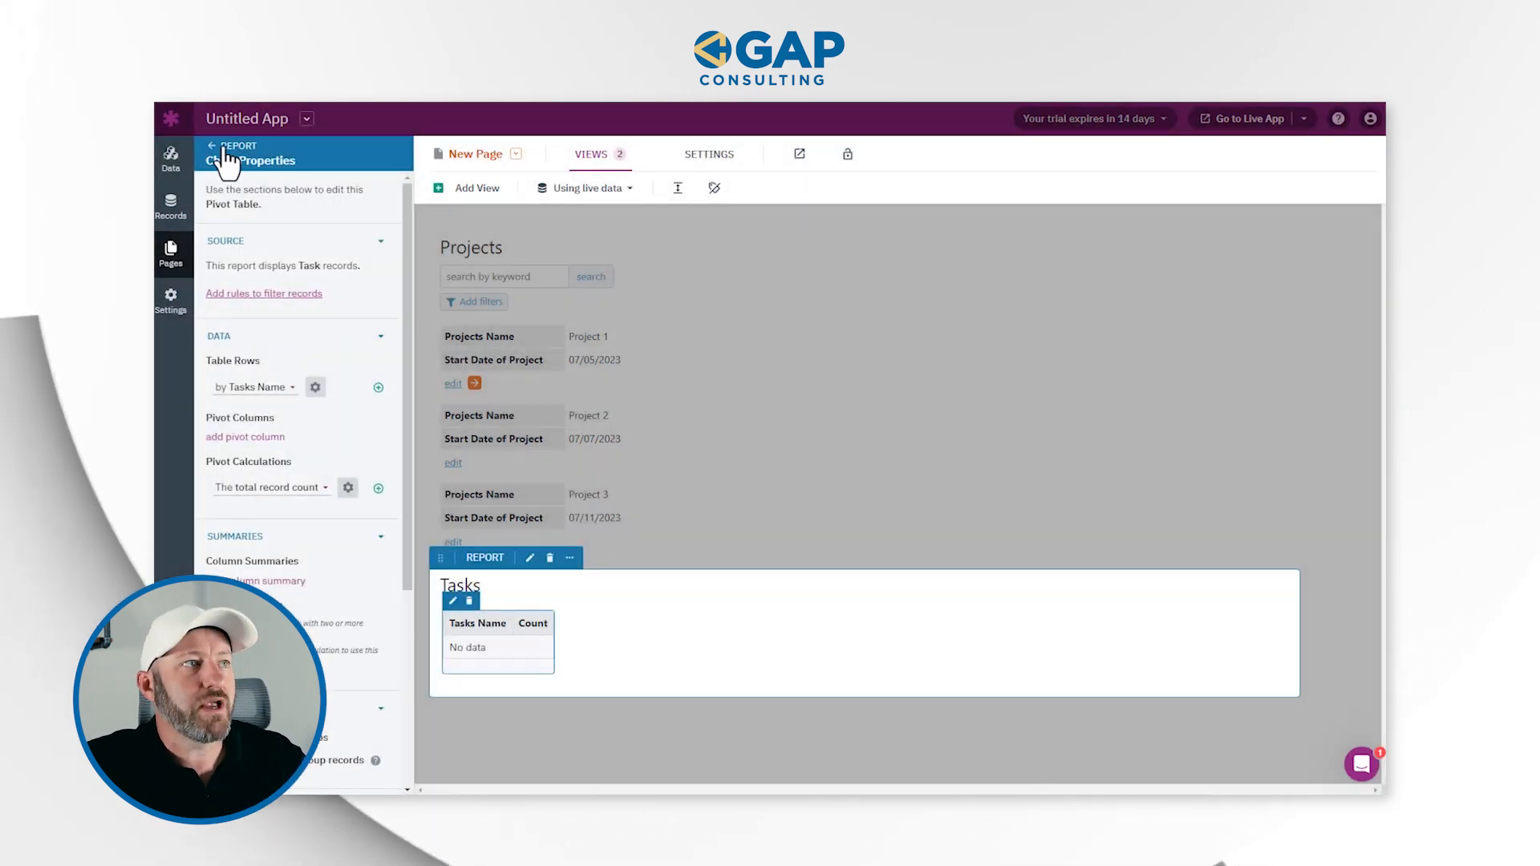
click(230, 149)
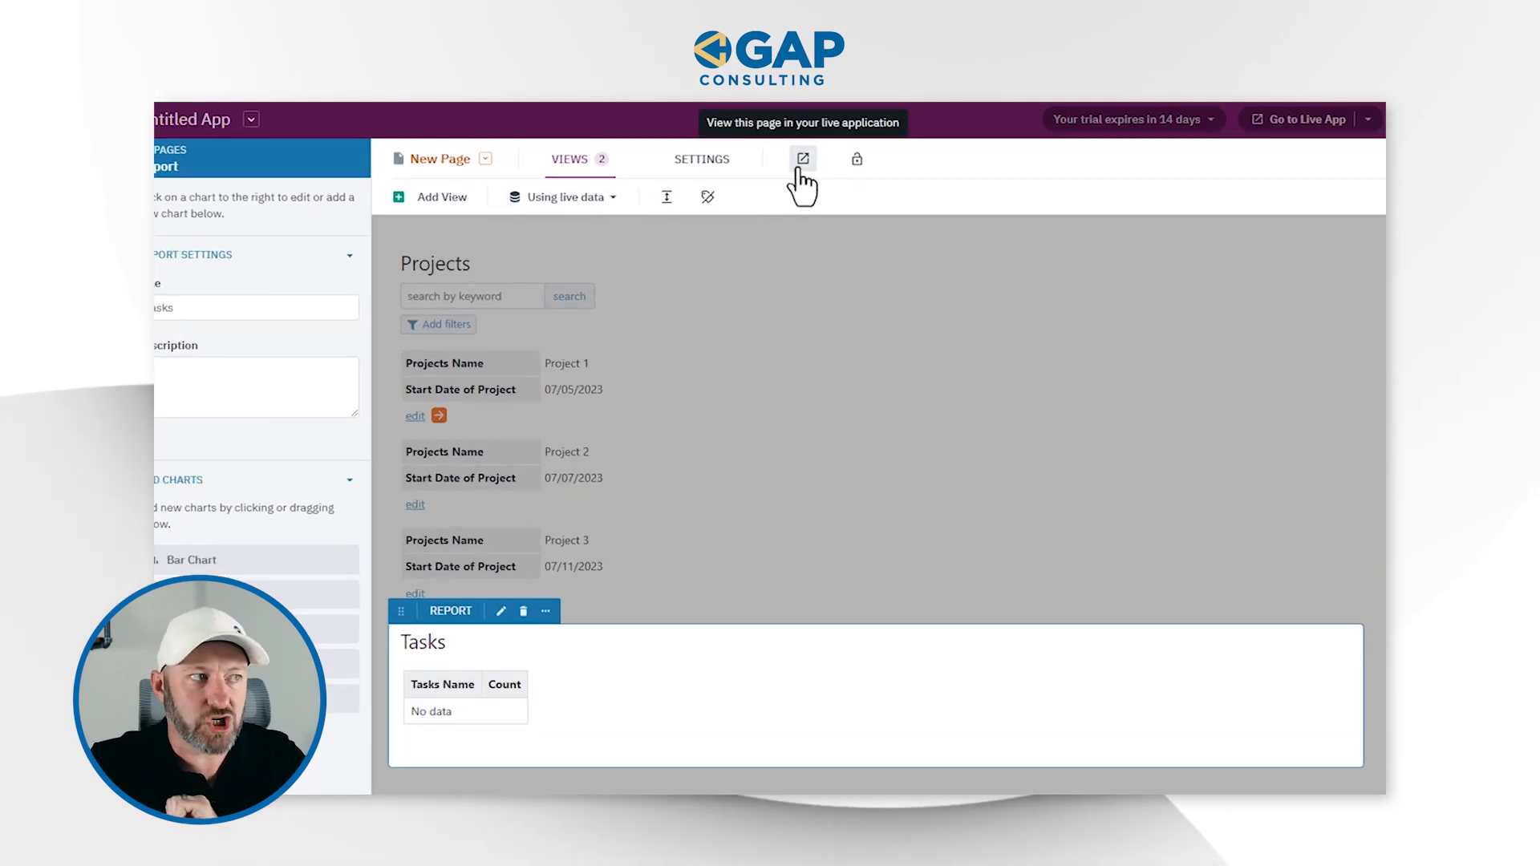
- View New Page in the live app, rename Project 1 to Project 5 through its edit form, and return to the project list
click(800, 158)
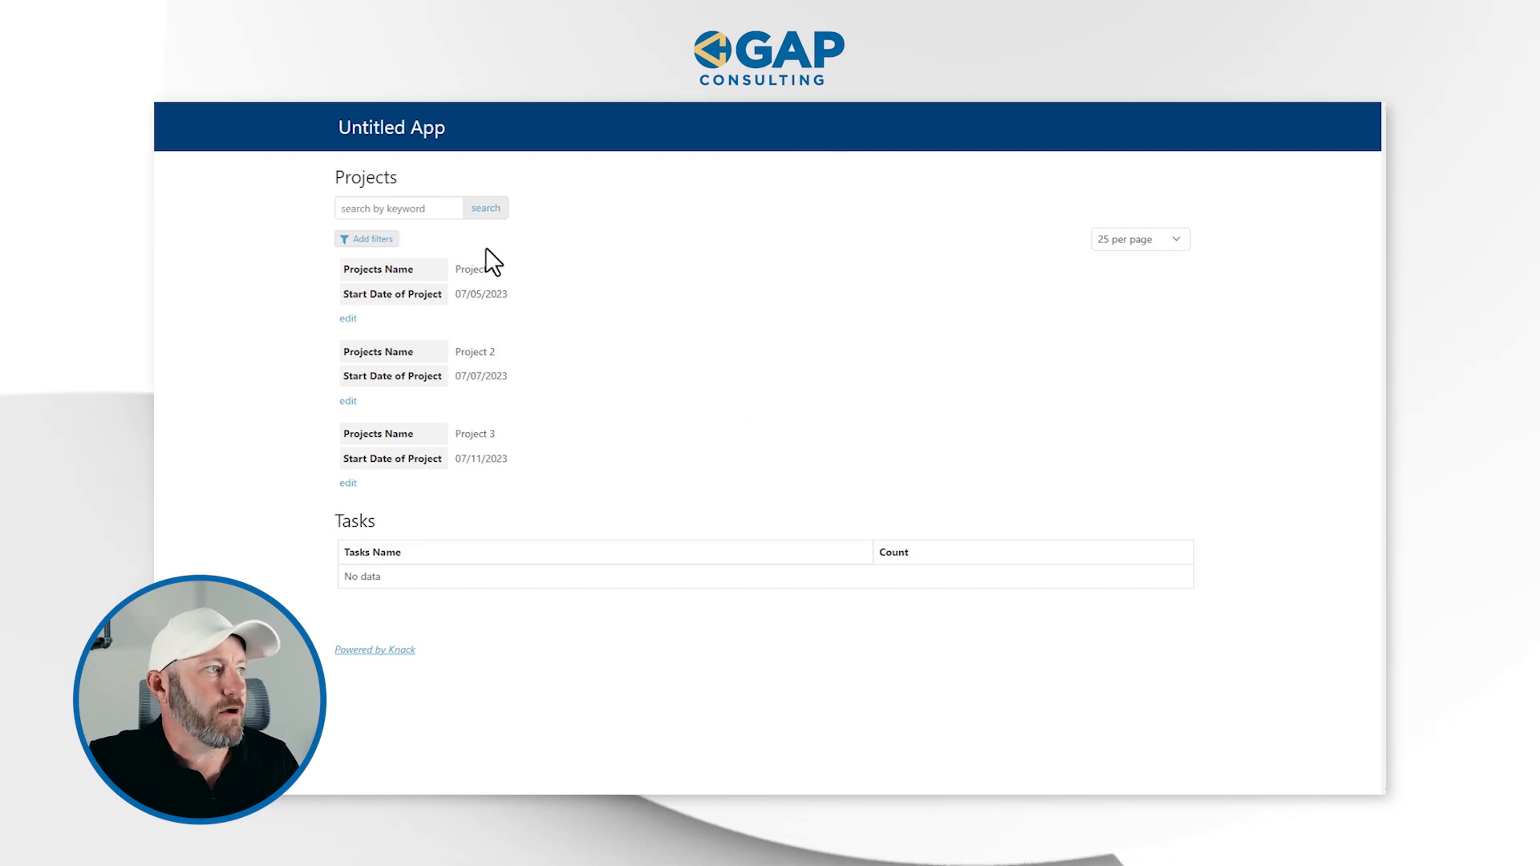
click(349, 319)
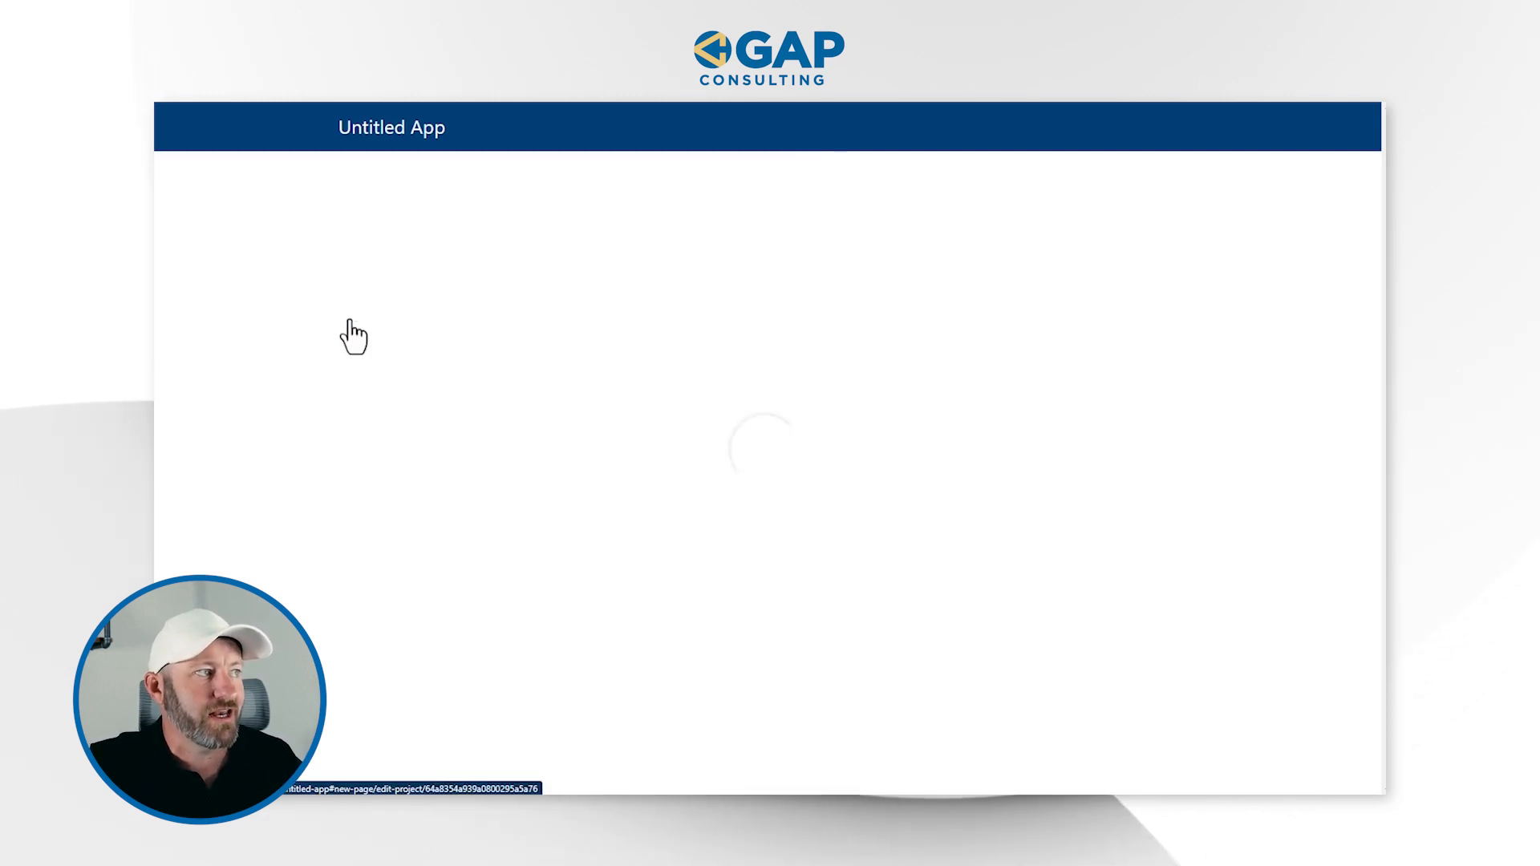
key(BackSpace)
text(5)
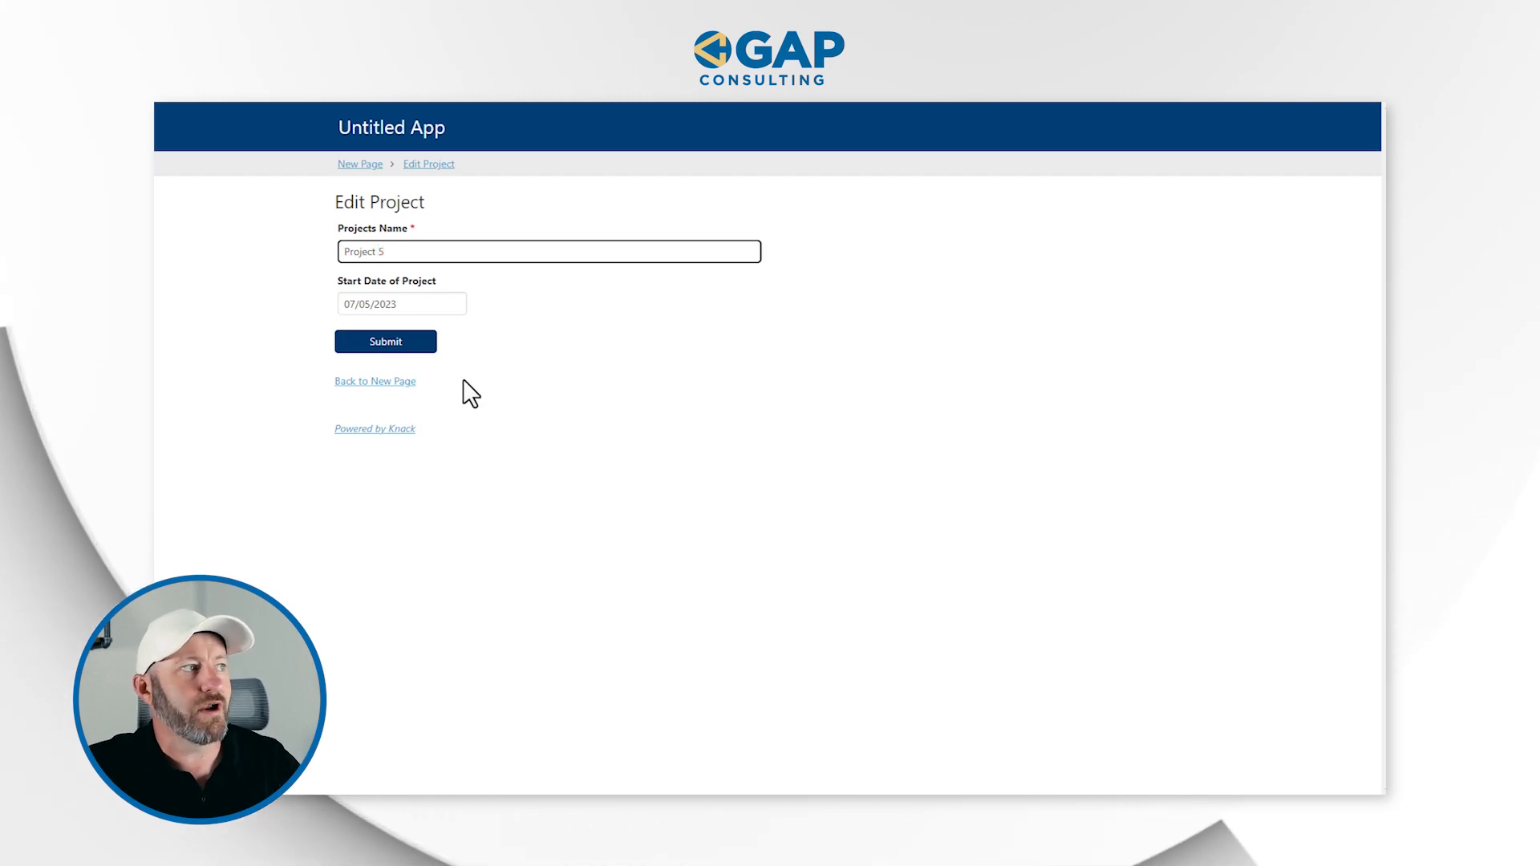
click(393, 342)
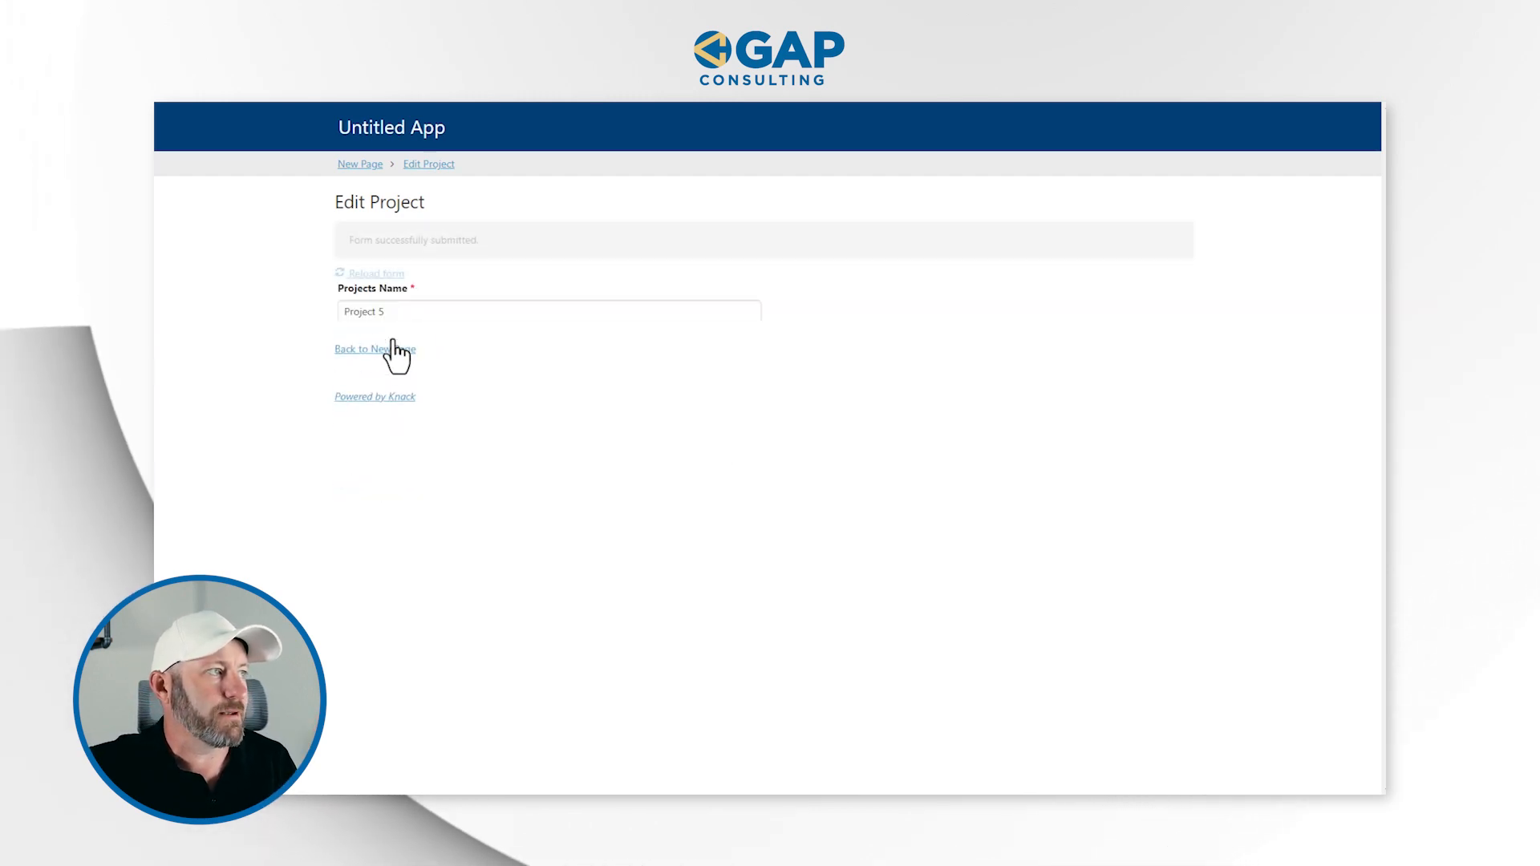
click(361, 163)
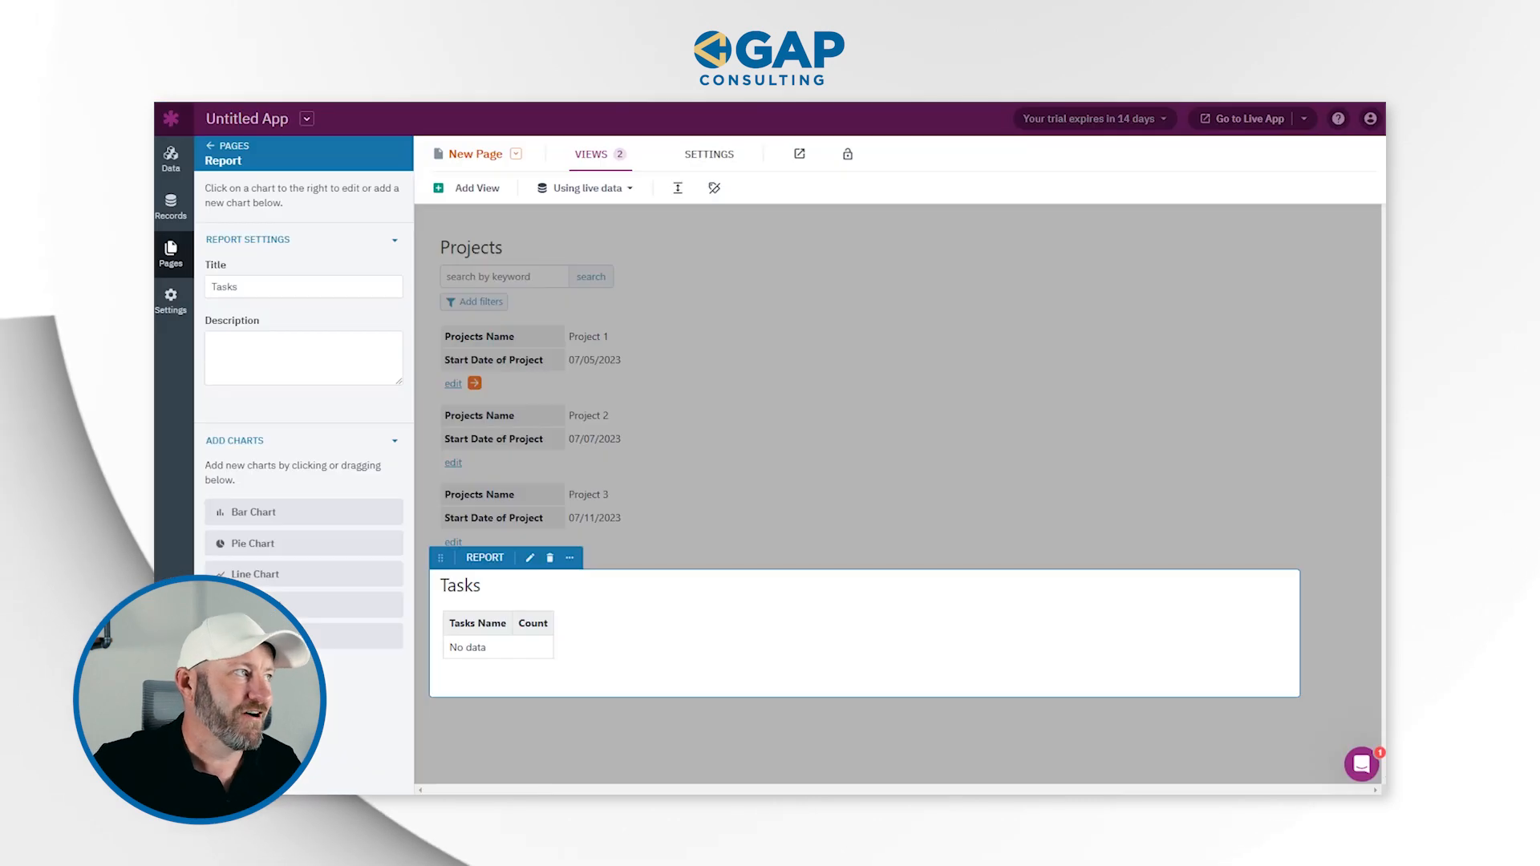
- Examine the app's user accounts and roles setup without enabling it, and open the e-commerce option for customer payments
click(171, 157)
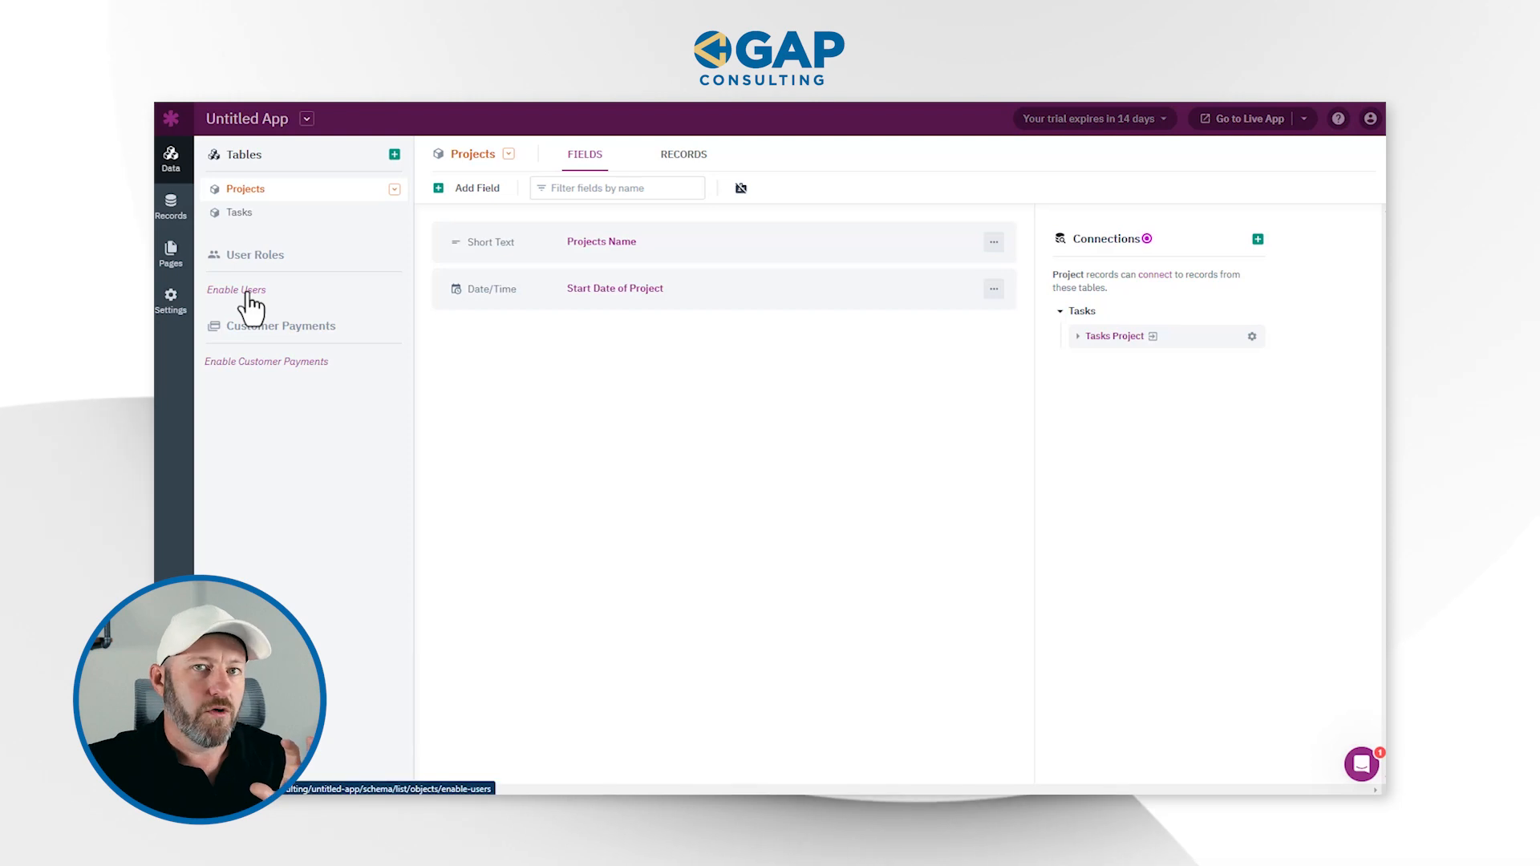
click(249, 291)
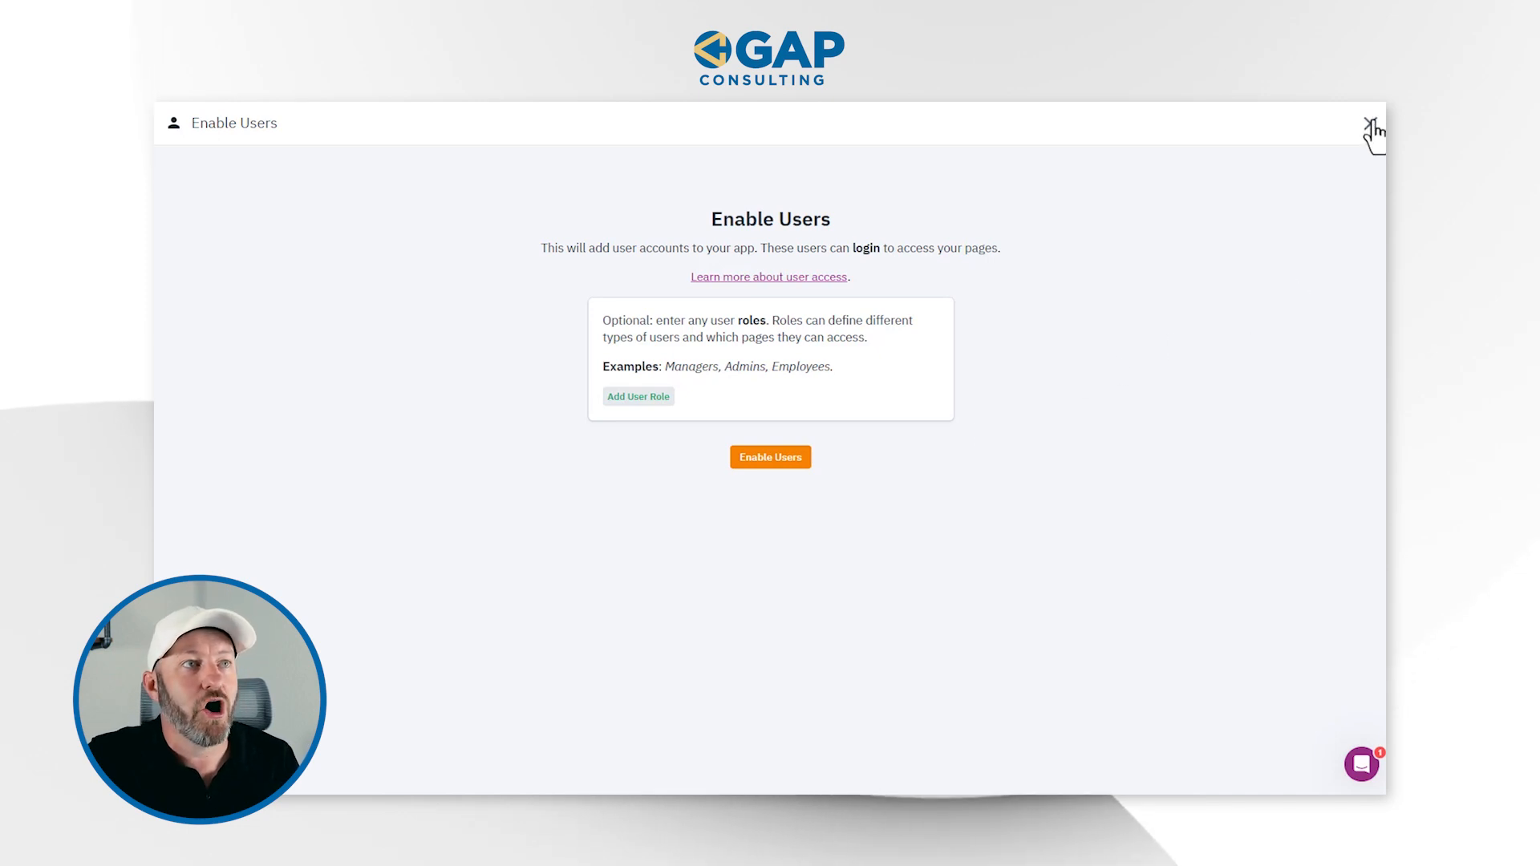
click(1370, 125)
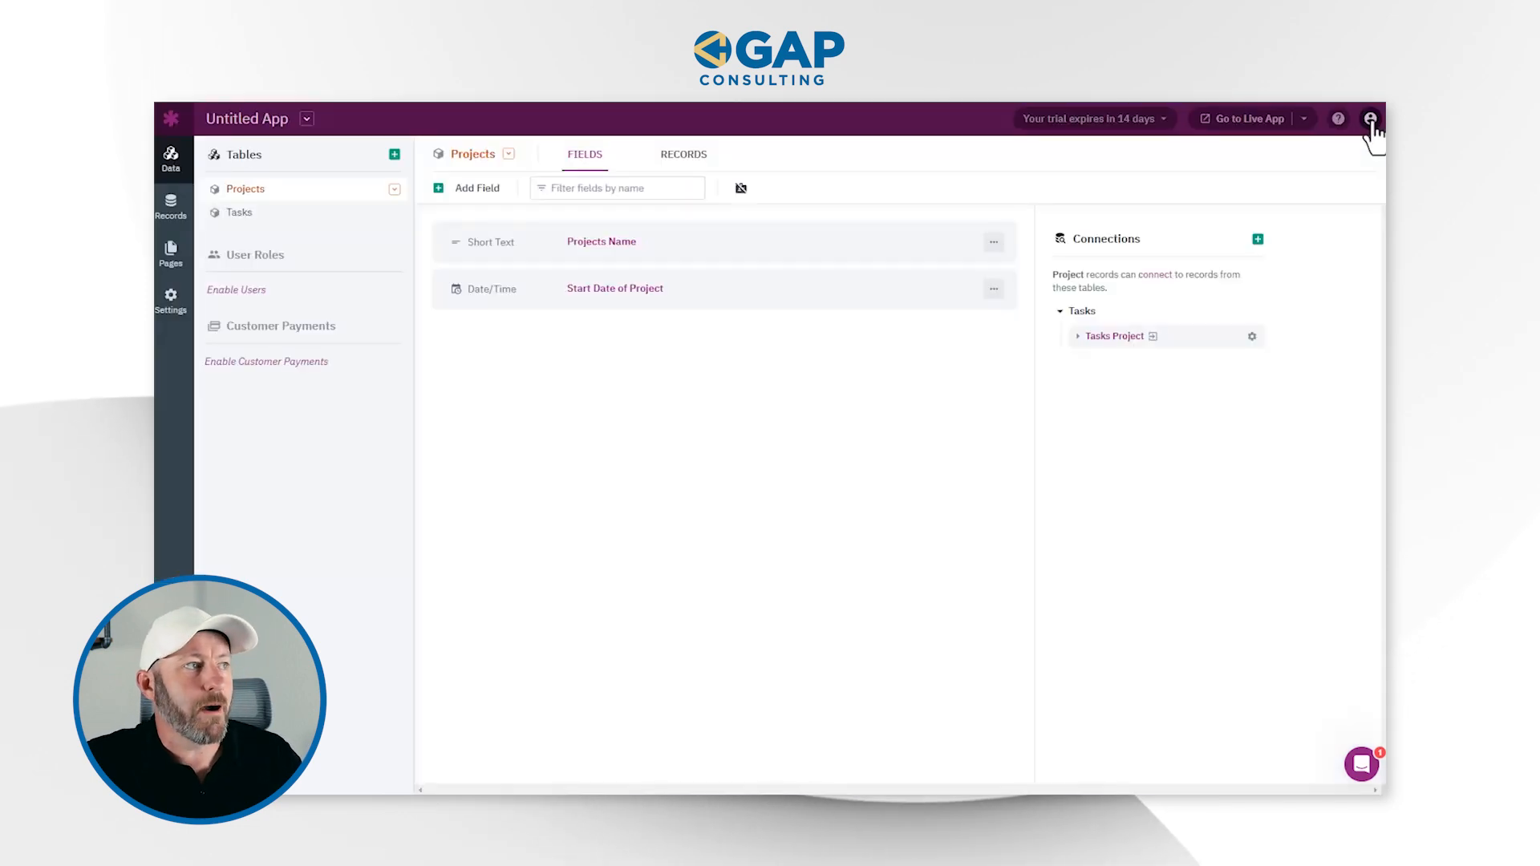
click(274, 363)
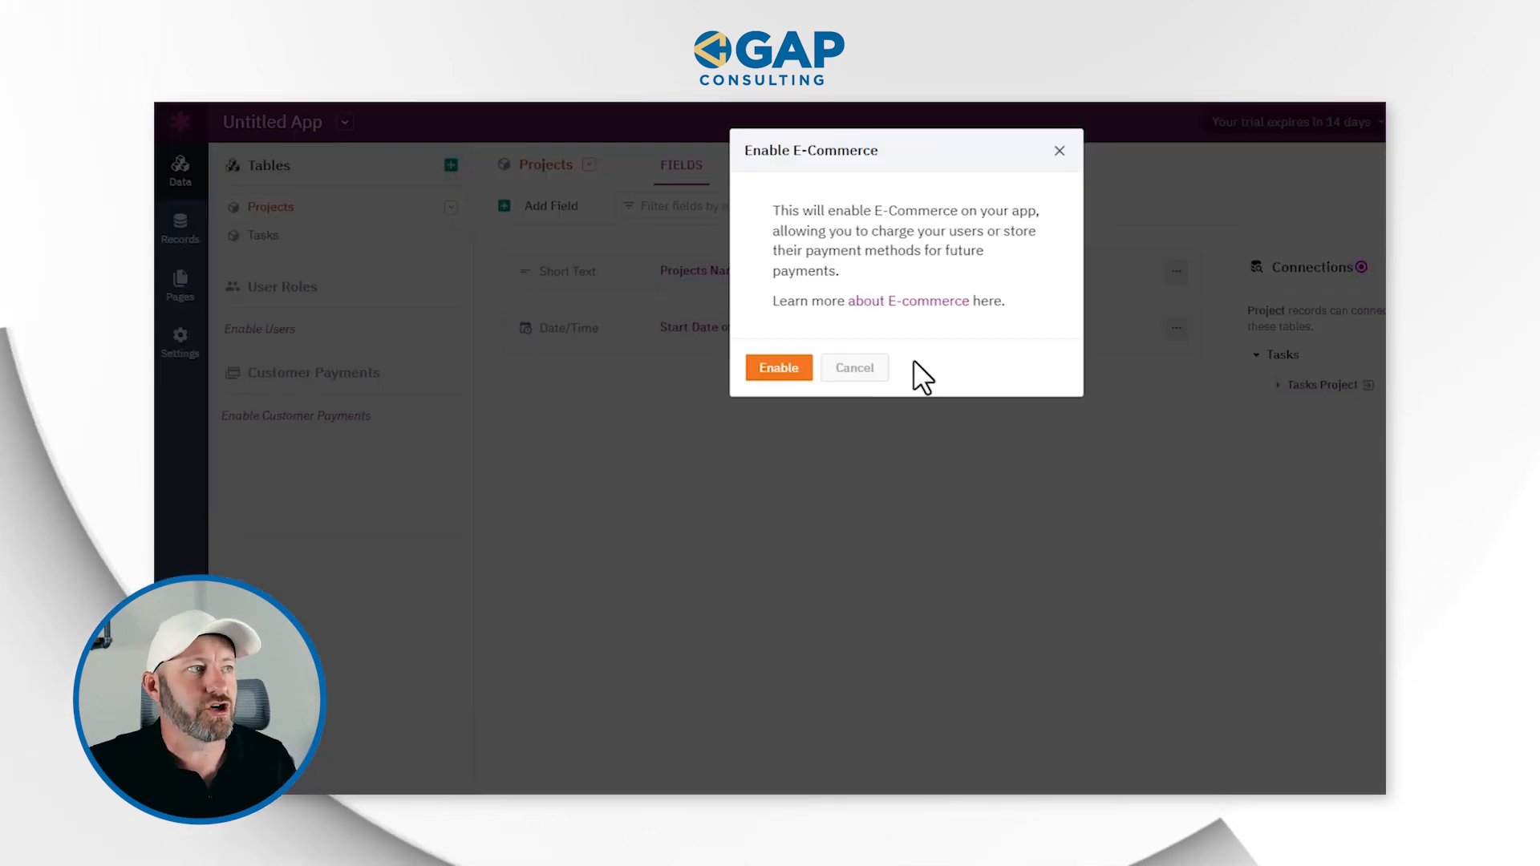